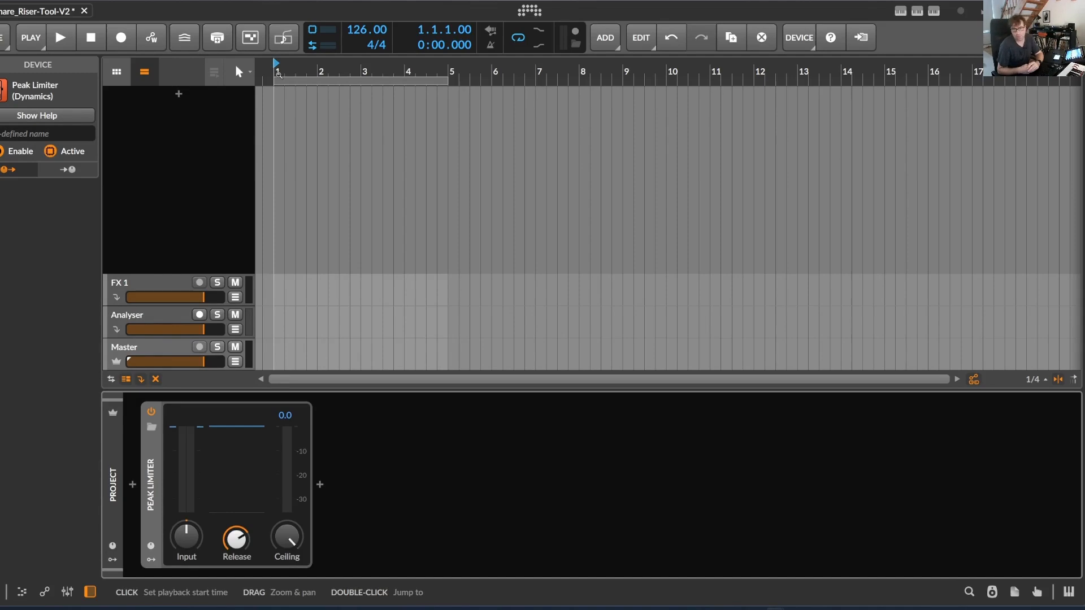
- Add an instrument track loaded with the Snare Roll Generator preset, found by searching for "snare rol"
{"action": "left_click", "coordinate": [179, 94]}
{"action": "type", "text": "snare rol"}
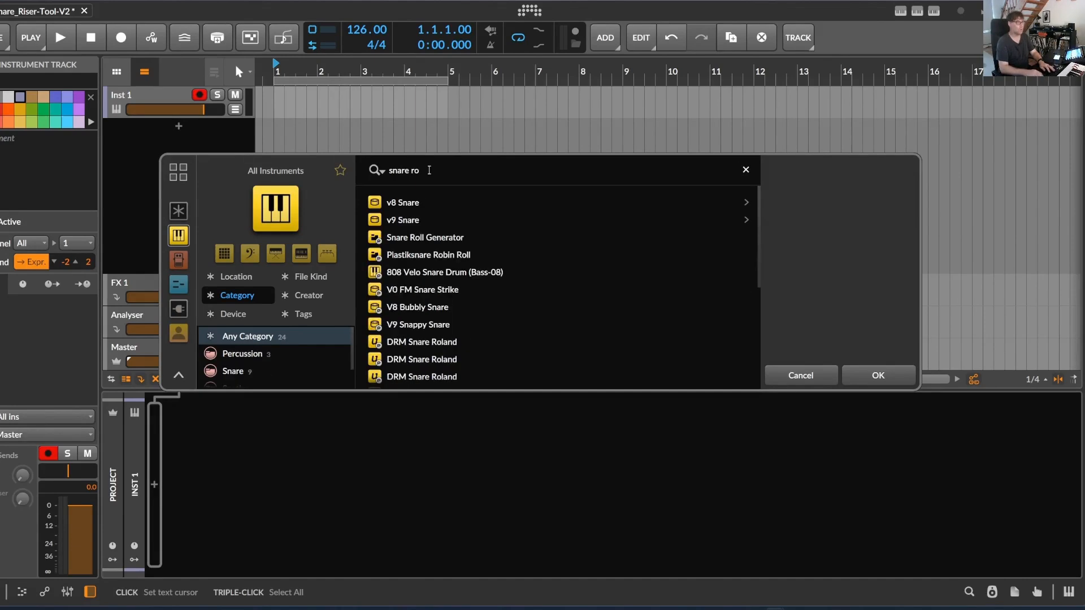
{"action": "left_click", "coordinate": [435, 243]}
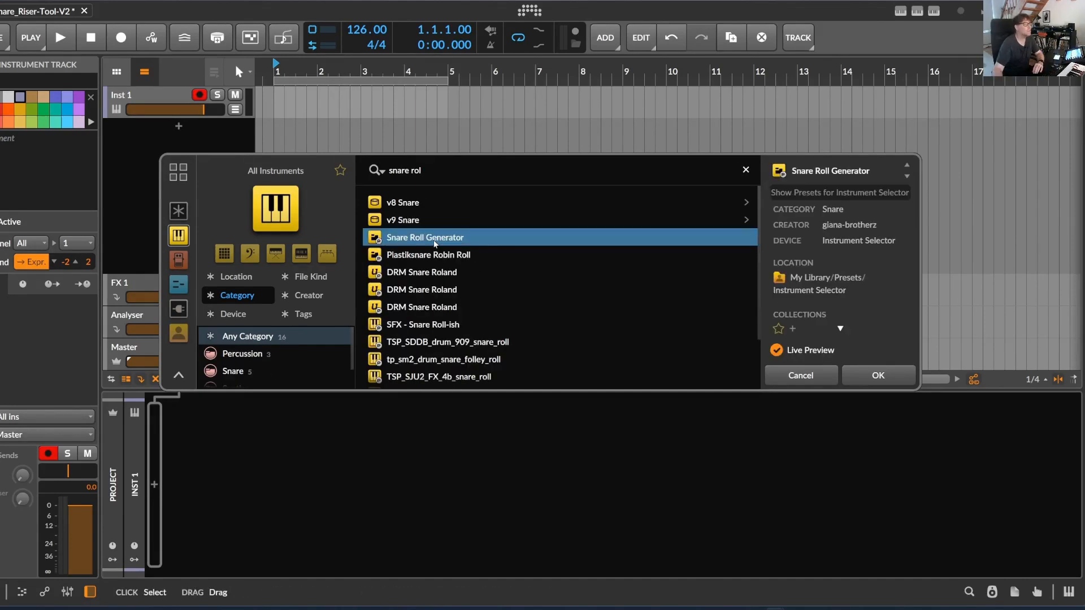
{"action": "left_click", "coordinate": [881, 377]}
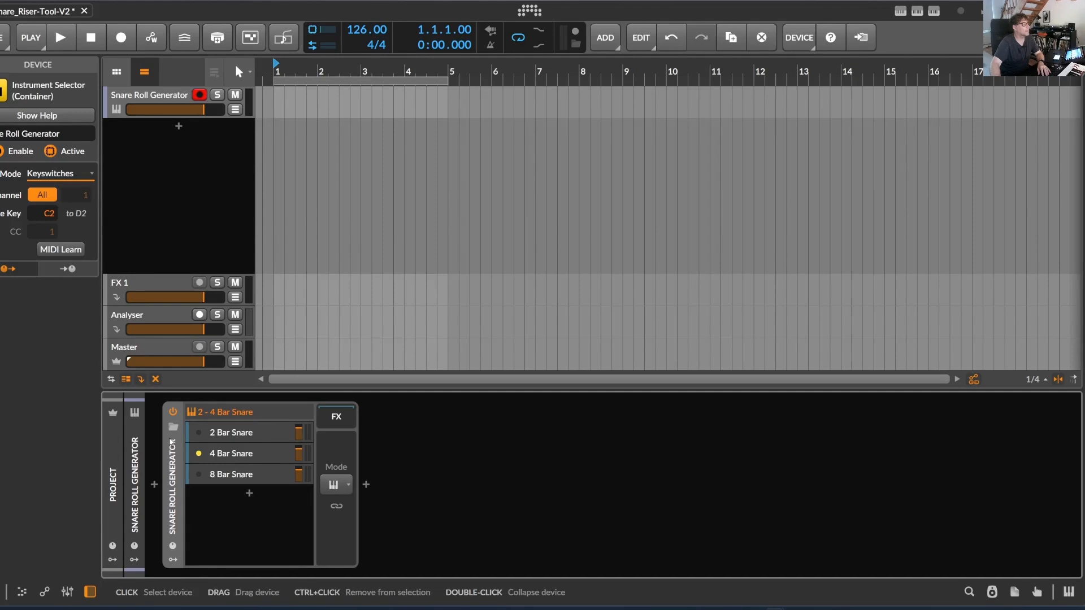
- Show the modulators of the 2 Bar Snare layer and inspect its Pitch curve in the curve editor
{"action": "left_click", "coordinate": [270, 436]}
{"action": "left_click_drag", "start_coordinate": [388, 578], "coordinate": [567, 575]}
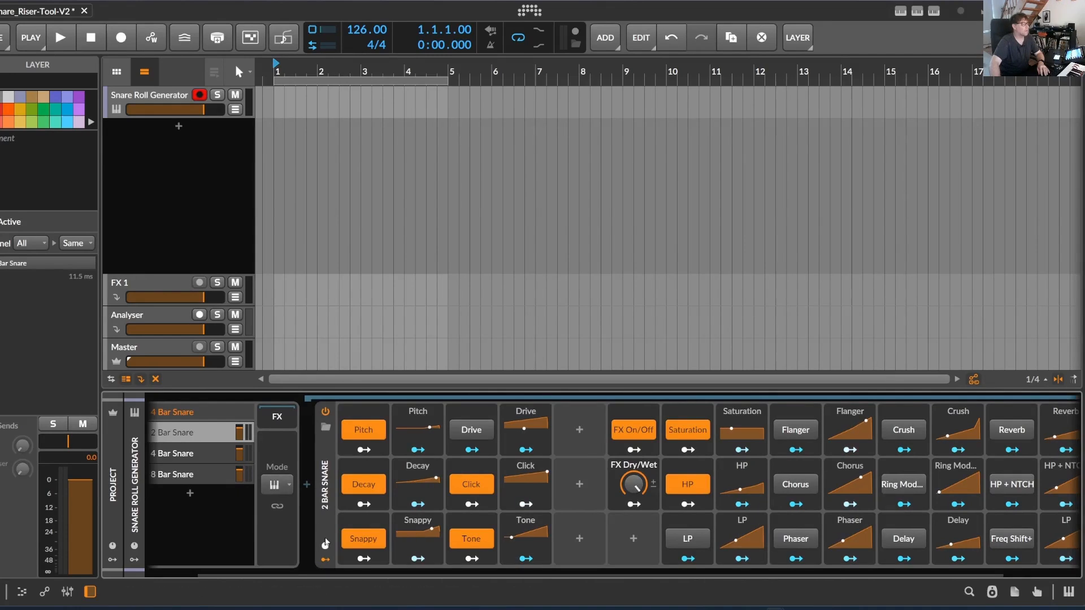
{"action": "scroll", "coordinate": [374, 429], "scroll_direction": "right", "scroll_amount": 1}
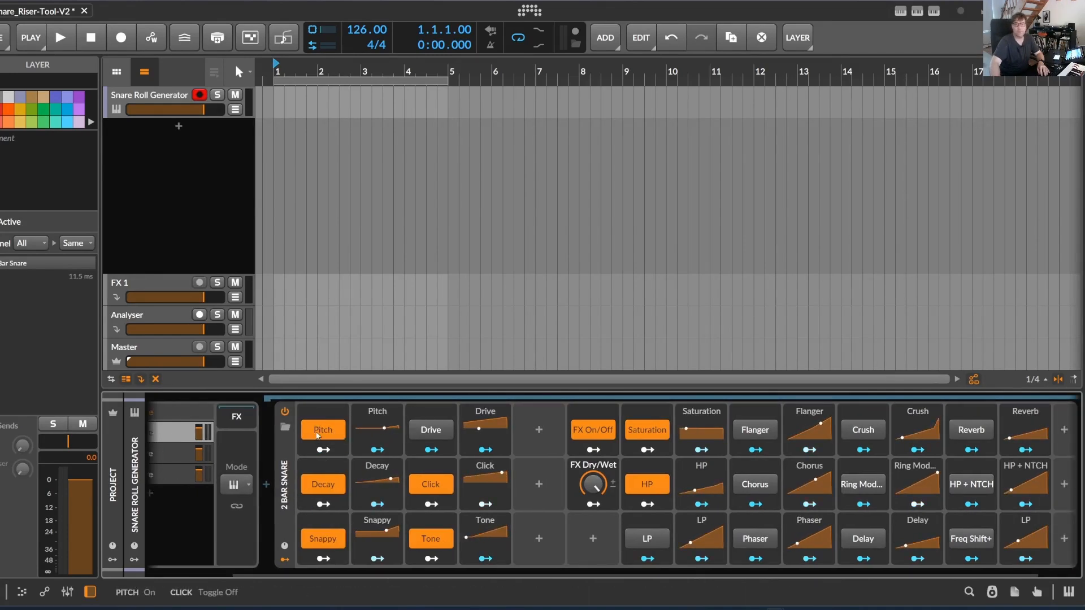
{"action": "left_click", "coordinate": [393, 436]}
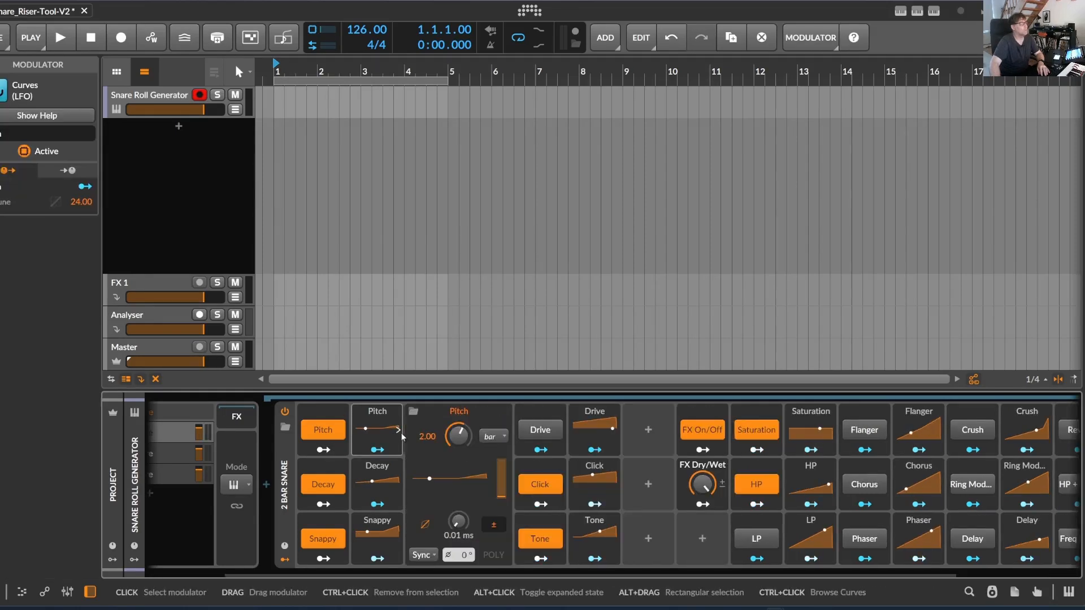
{"action": "left_click", "coordinate": [448, 479]}
{"action": "mouse_move", "coordinate": [530, 291]}
{"action": "left_mouse_down"}
{"action": "mouse_move", "coordinate": [578, 235]}
{"action": "mouse_move", "coordinate": [531, 291]}
{"action": "left_mouse_up"}
{"action": "left_click", "coordinate": [672, 200]}
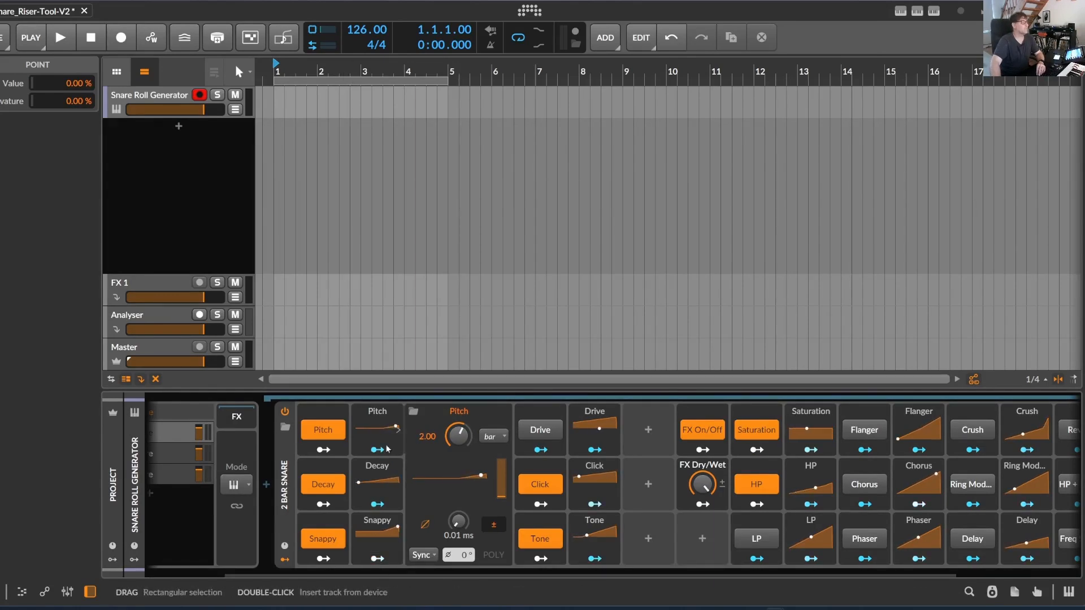
- Show the track's automation lane and leave only Pitch and Tone enabled among the 2 Bar Snare's sound modulations
{"action": "left_click", "coordinate": [240, 112]}
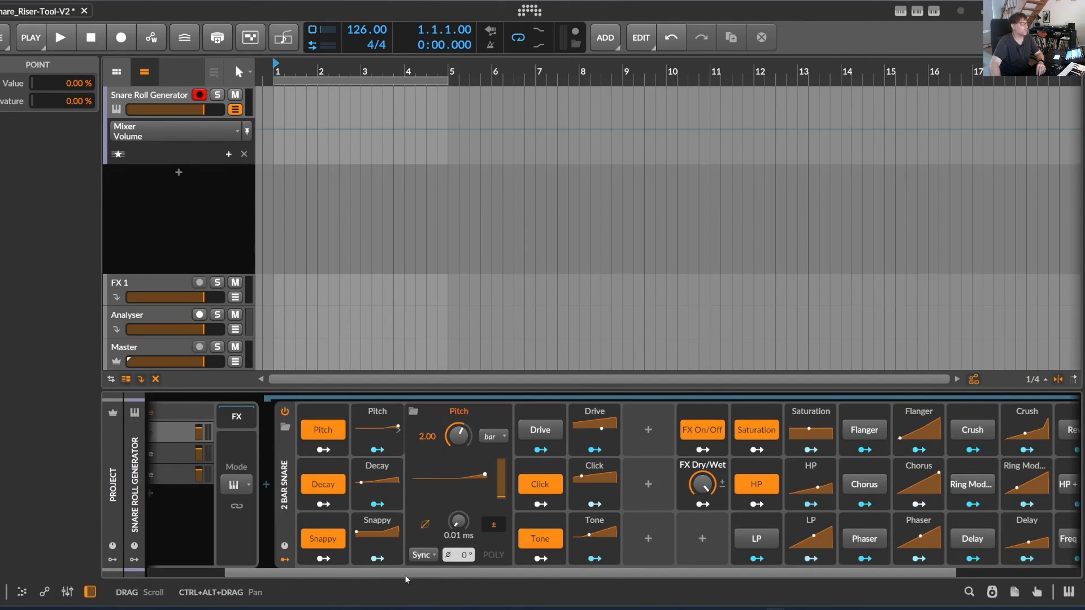
{"action": "left_click_drag", "start_coordinate": [406, 576], "coordinate": [594, 594]}
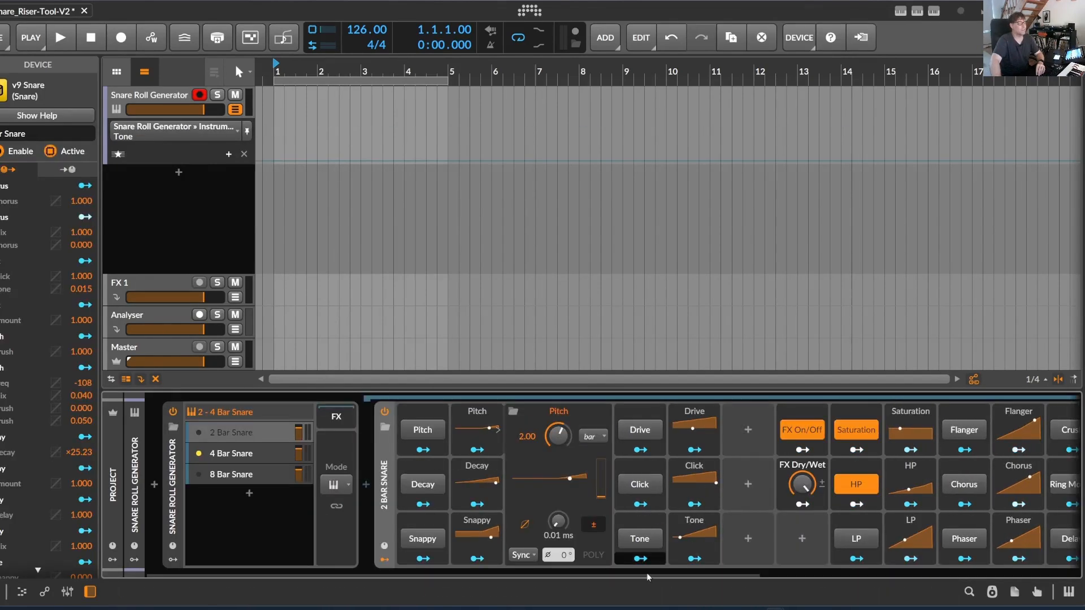
{"action": "left_click_drag", "start_coordinate": [640, 578], "coordinate": [614, 576]}
{"action": "left_click", "coordinate": [423, 430]}
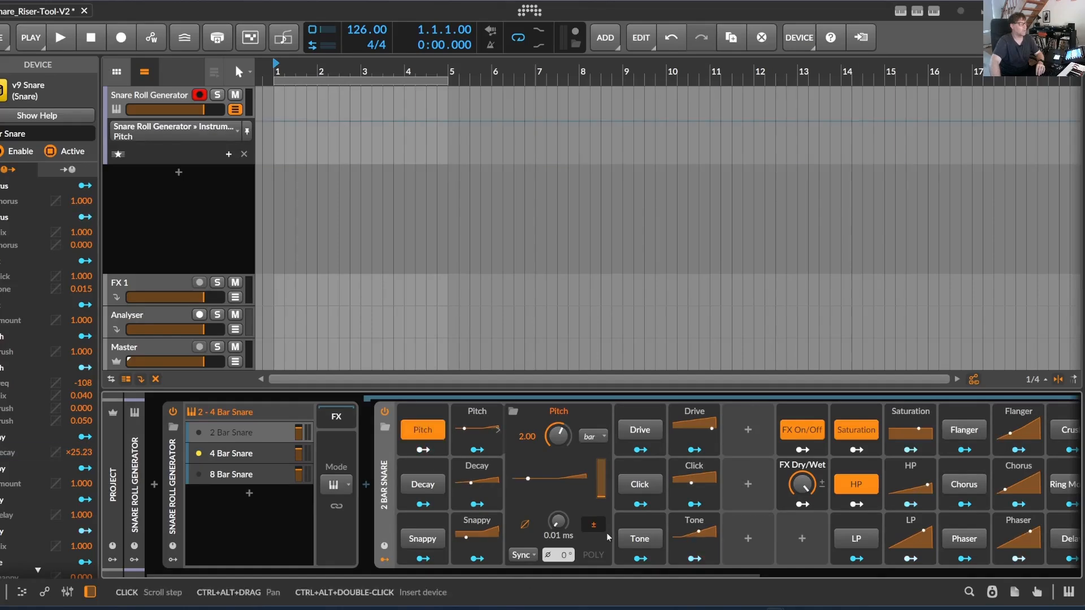
{"action": "left_click", "coordinate": [640, 539]}
- Inspect the sound controls at the end of the 2 Bar Snare device and expand its Tone curve modulator
{"action": "scroll", "coordinate": [877, 462], "scroll_direction": "right", "scroll_amount": 5}
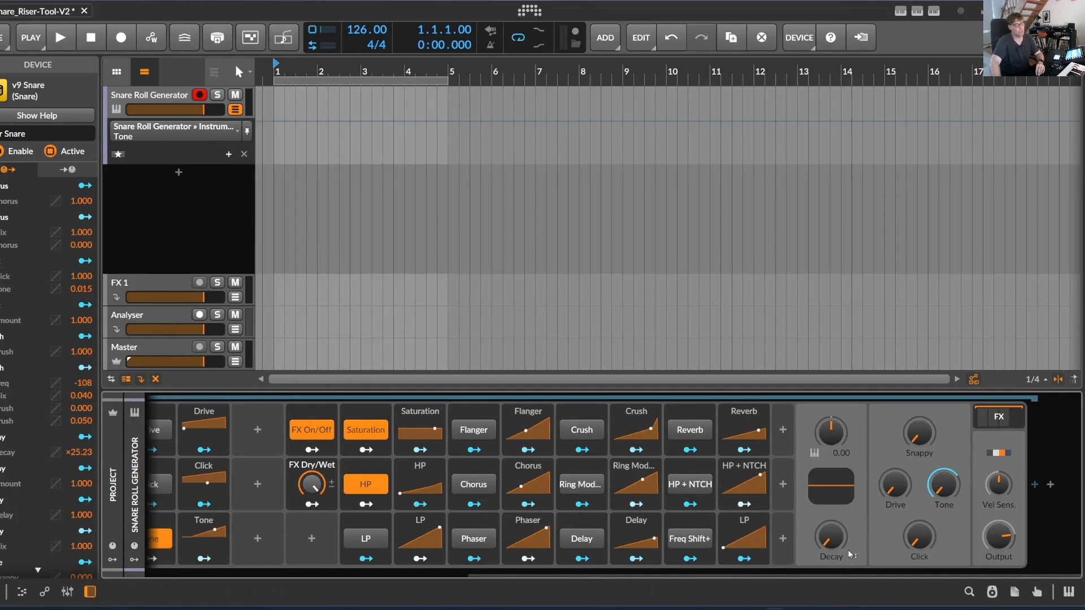
{"action": "left_click_drag", "start_coordinate": [795, 576], "coordinate": [769, 599]}
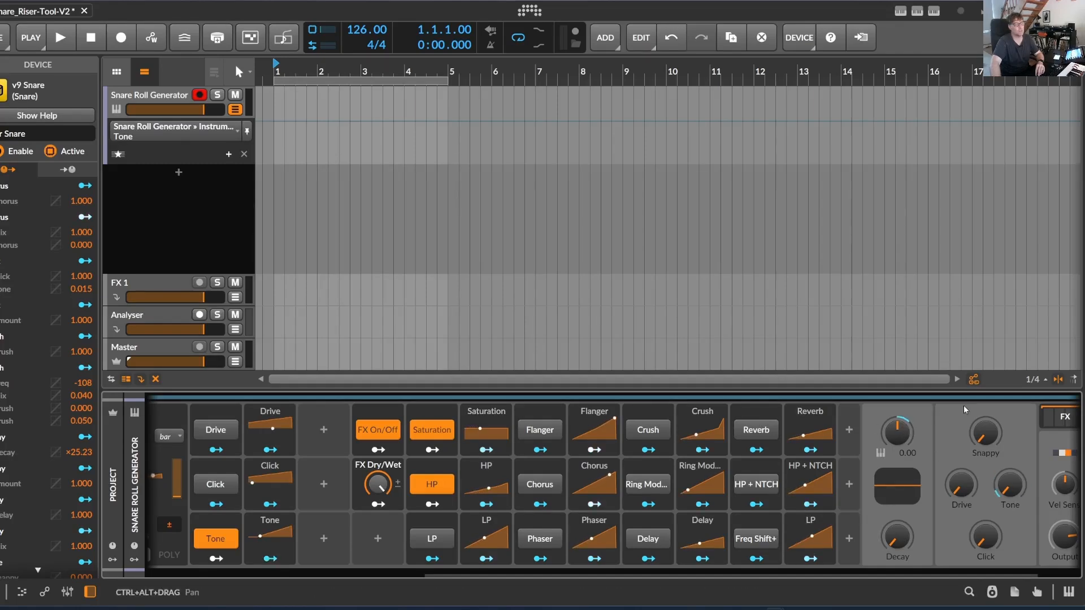
{"action": "left_click_drag", "start_coordinate": [744, 576], "coordinate": [467, 581]}
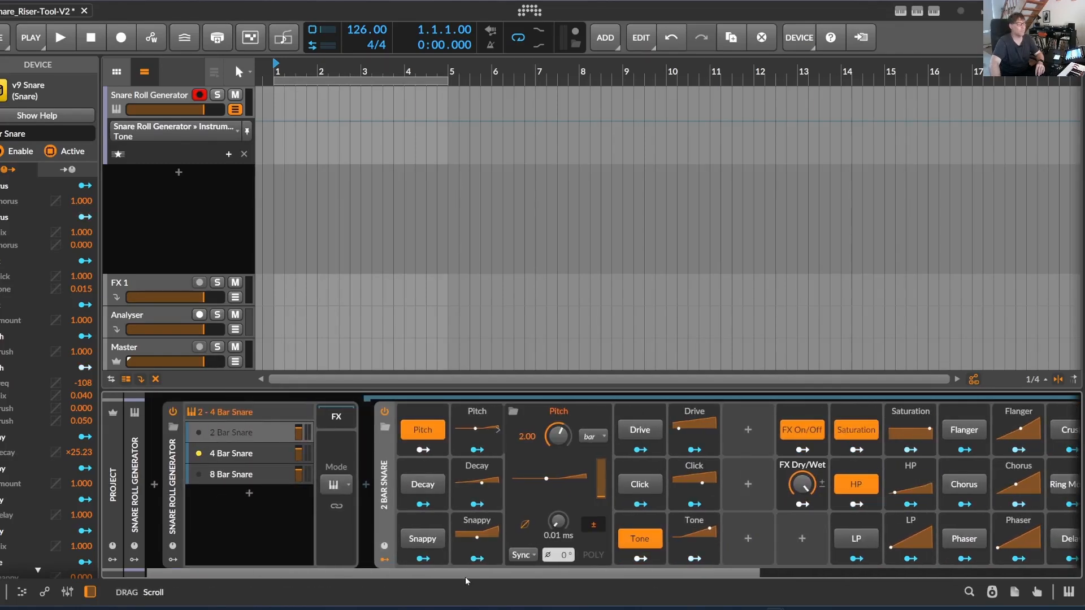
{"action": "left_click", "coordinate": [695, 535]}
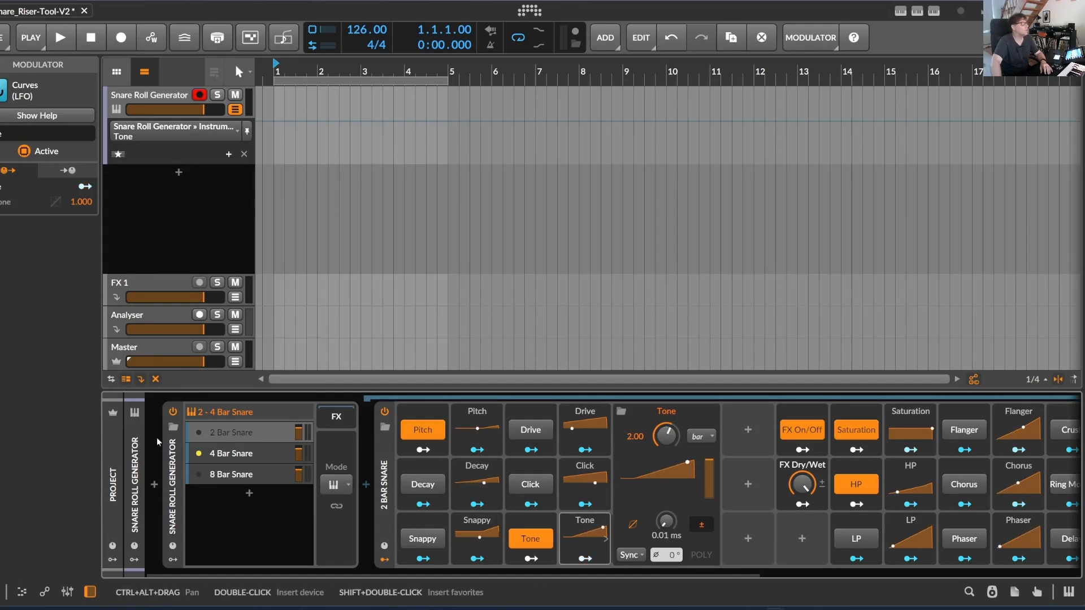
- Select the Snare Roll Generator device and set the roll length to 2 Bars in the SnareRollGenerator controller settings
{"action": "left_click", "coordinate": [170, 446]}
{"action": "left_click", "coordinate": [934, 11]}
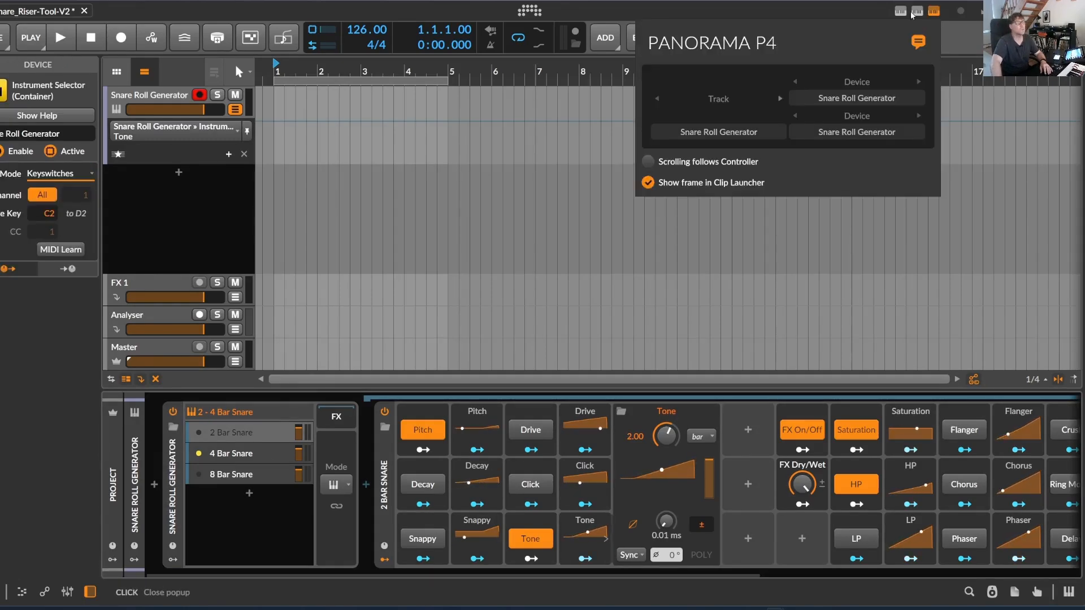
{"action": "left_click", "coordinate": [917, 12]}
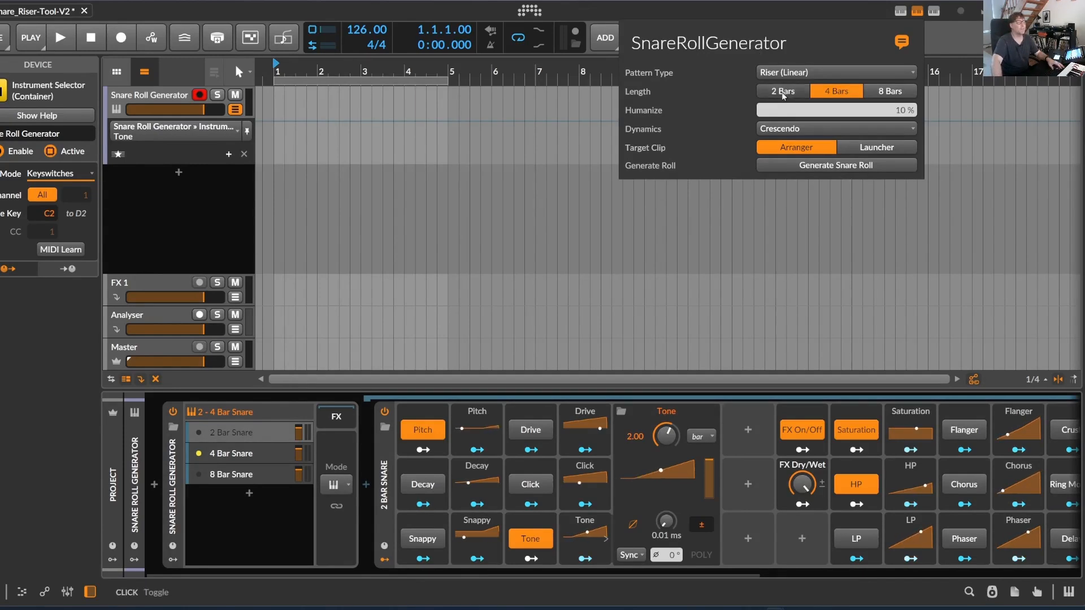
{"action": "left_click", "coordinate": [790, 95]}
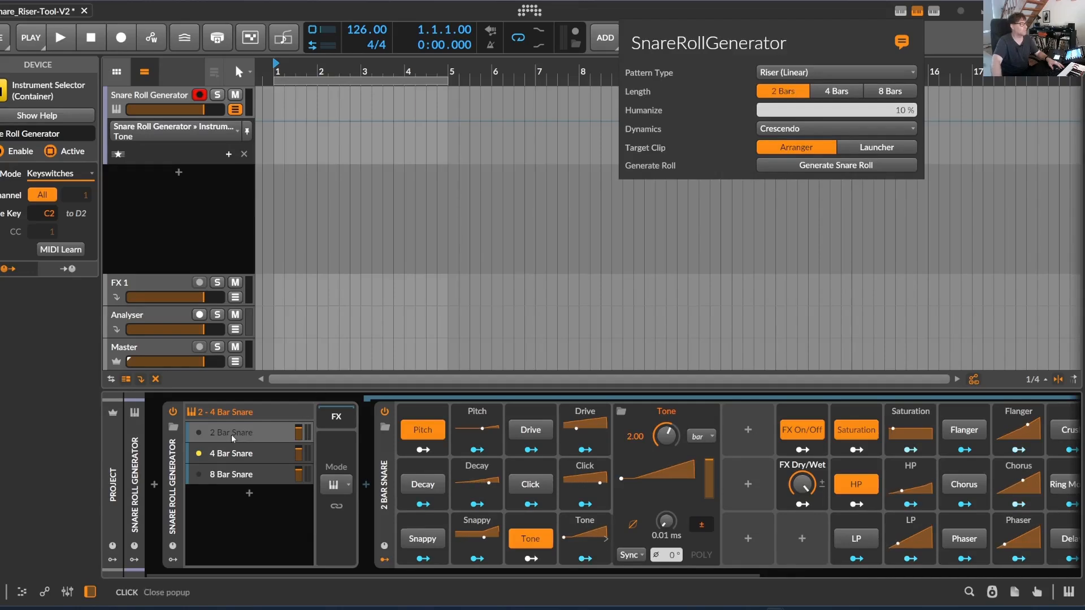
- Look through the 2 Bar, 4 Bar and 8 Bar Snare layers, ending on the 2 Bar Snare
{"action": "left_click", "coordinate": [260, 434]}
{"action": "left_click", "coordinate": [268, 453]}
{"action": "left_click", "coordinate": [272, 434]}
{"action": "left_click", "coordinate": [267, 458]}
{"action": "left_click", "coordinate": [266, 476]}
{"action": "left_click", "coordinate": [268, 452]}
{"action": "left_click", "coordinate": [269, 433]}
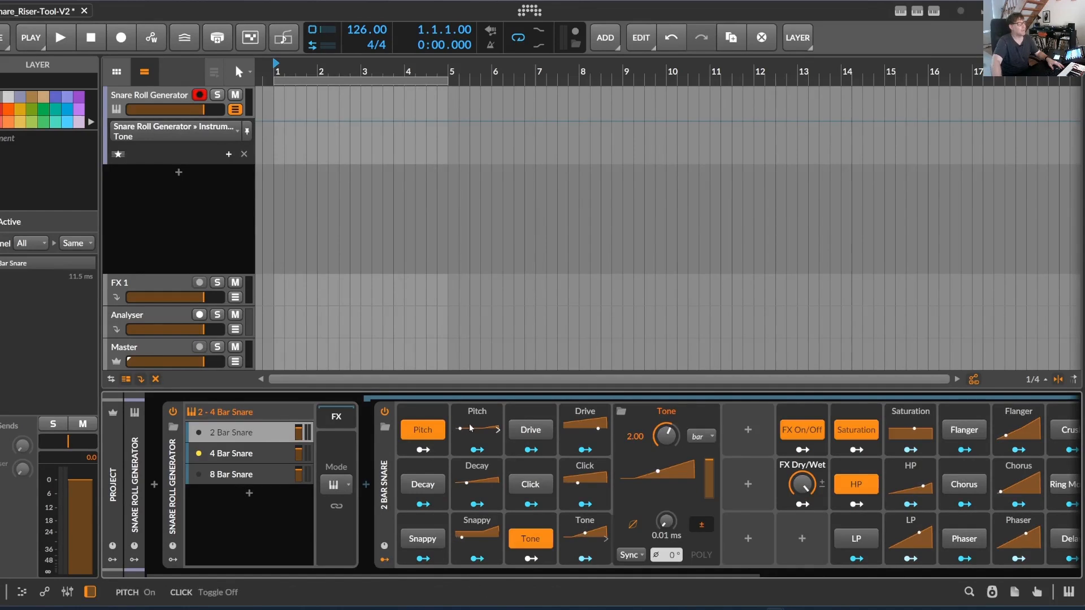
- Compare the Pitch and Decay modulator timing of the 2 Bar Snare with the Pitch modulator of the 4 Bar Snare
{"action": "left_click", "coordinate": [497, 432]}
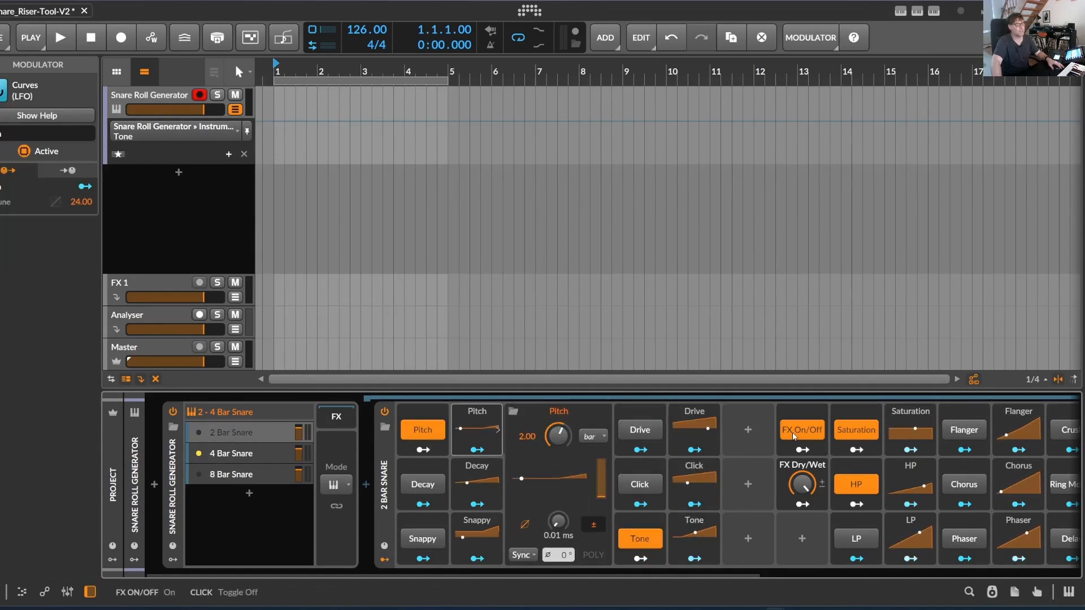
{"action": "left_click", "coordinate": [498, 485]}
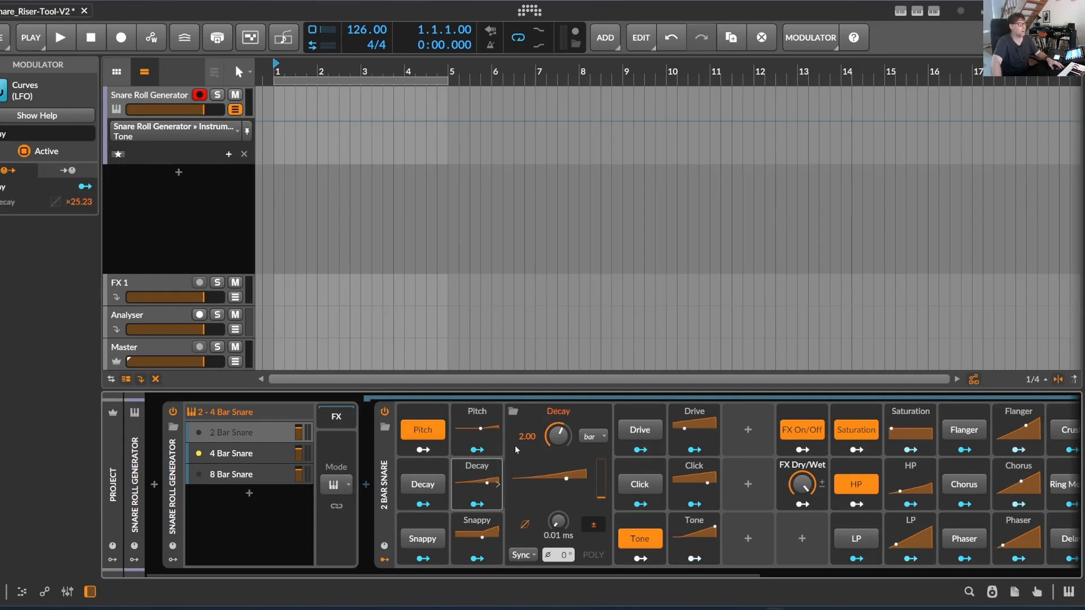
{"action": "left_click", "coordinate": [258, 455]}
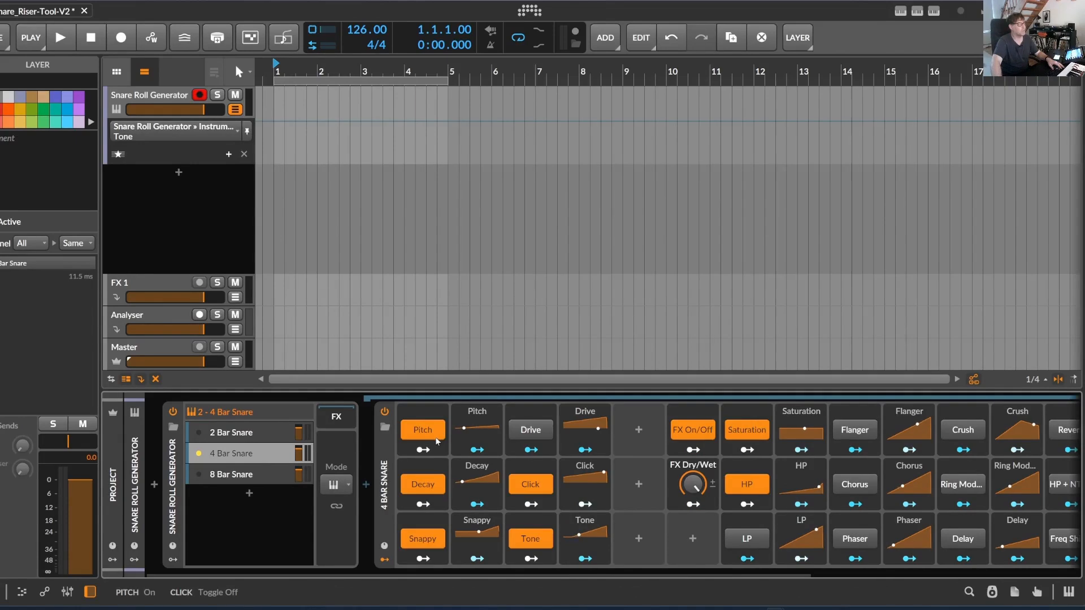
{"action": "left_click", "coordinate": [500, 436]}
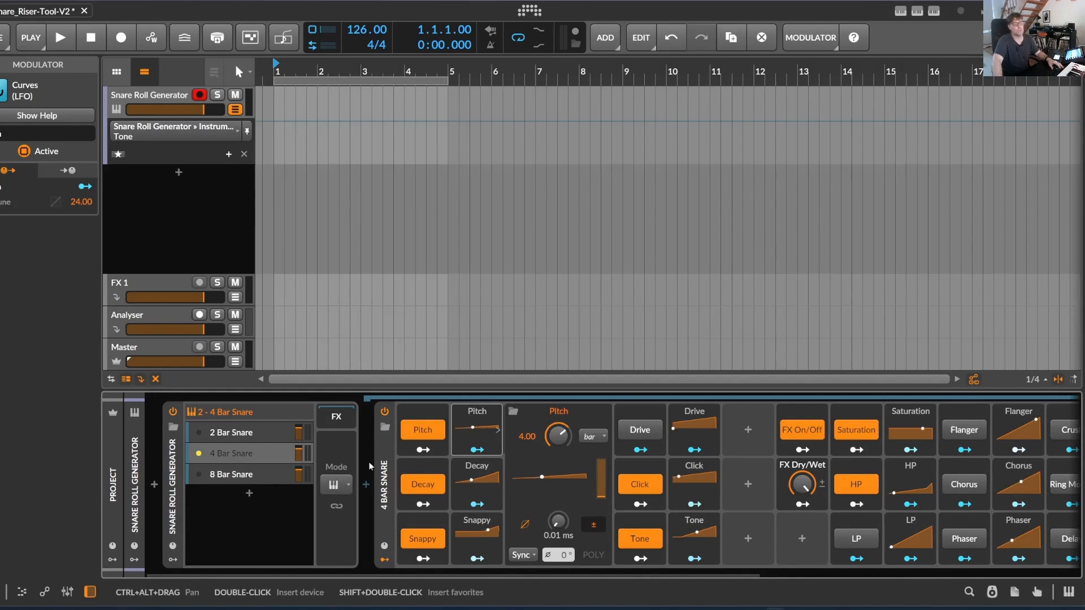
- Draw an empty three-bar clip with the Pen tool on the Snare Roll Generator track, starting at bar 1
{"action": "left_click", "coordinate": [354, 226]}
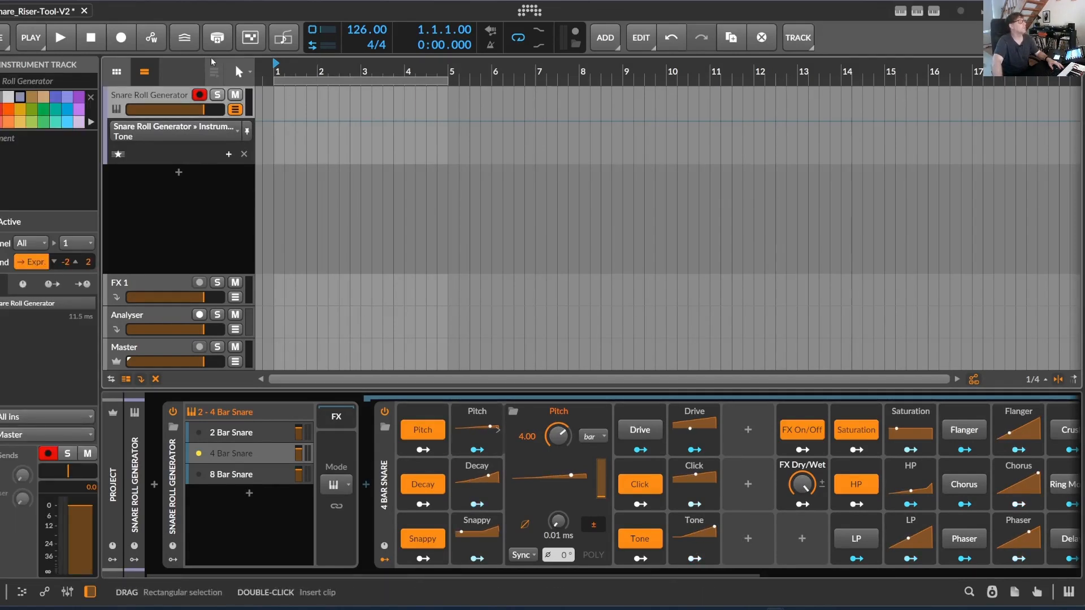
{"action": "left_click", "coordinate": [239, 72]}
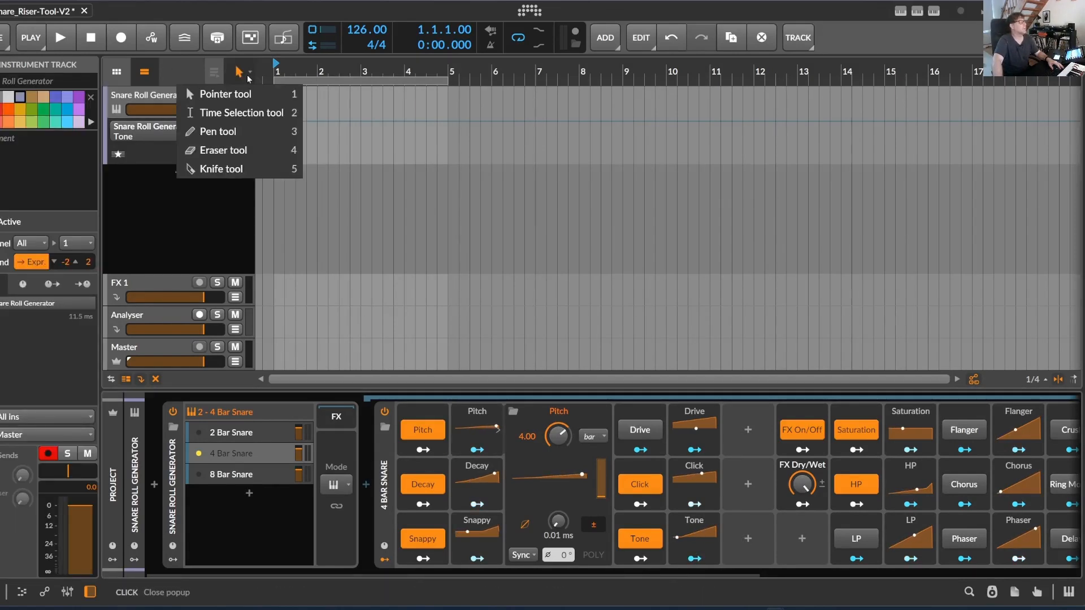
{"action": "left_click", "coordinate": [217, 131]}
{"action": "left_click_drag", "start_coordinate": [277, 101], "coordinate": [404, 102]}
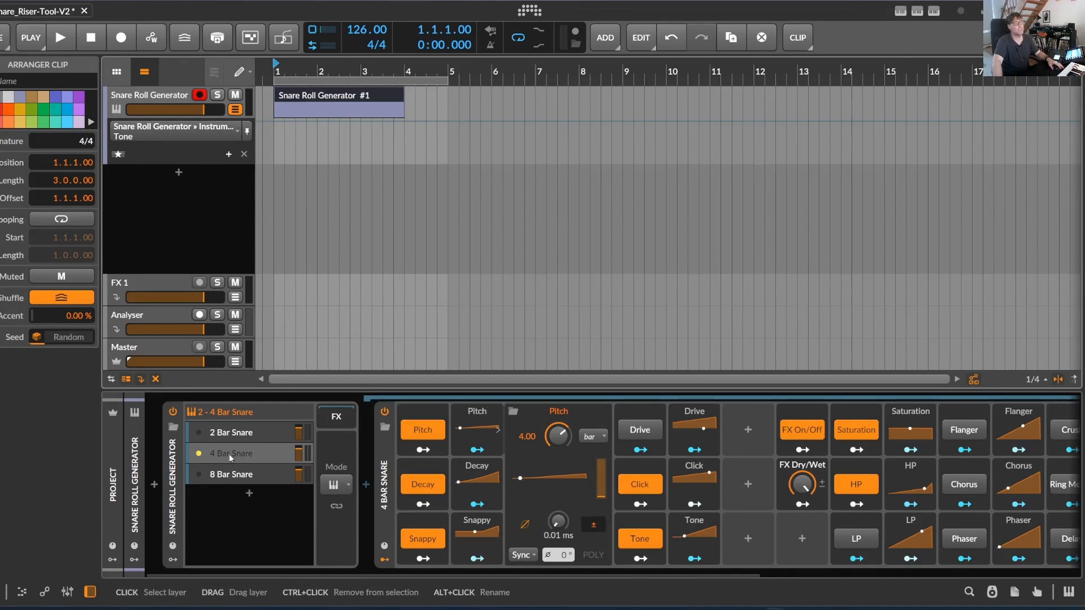
- In the SnareRollGenerator settings, keep the Riser (Linear) pattern and set Humanize to 11 % and Dynamics to Standard
{"action": "left_click", "coordinate": [917, 10]}
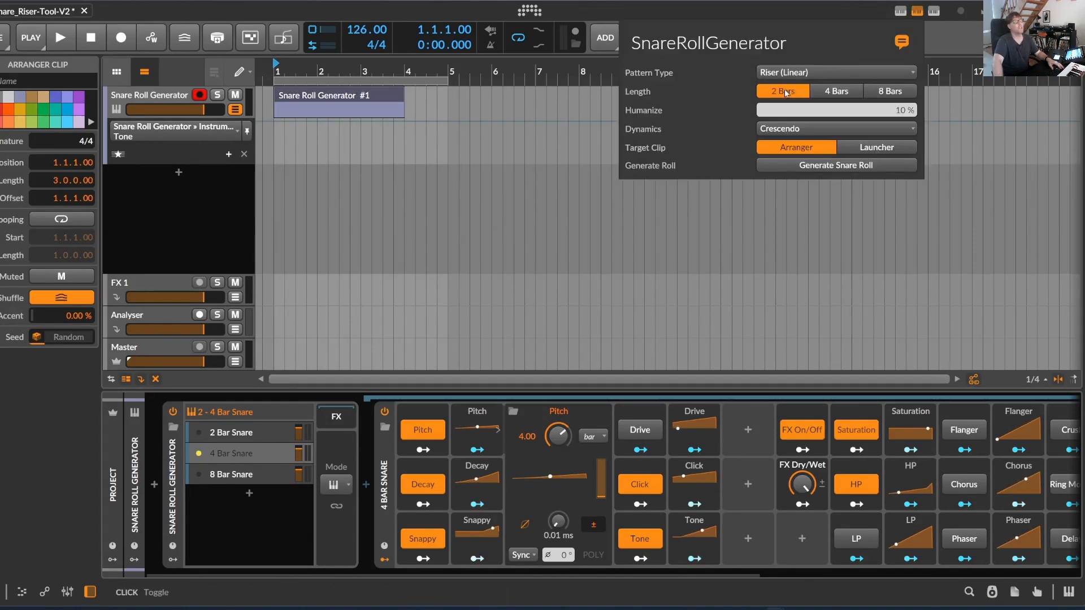
{"action": "left_click", "coordinate": [789, 72]}
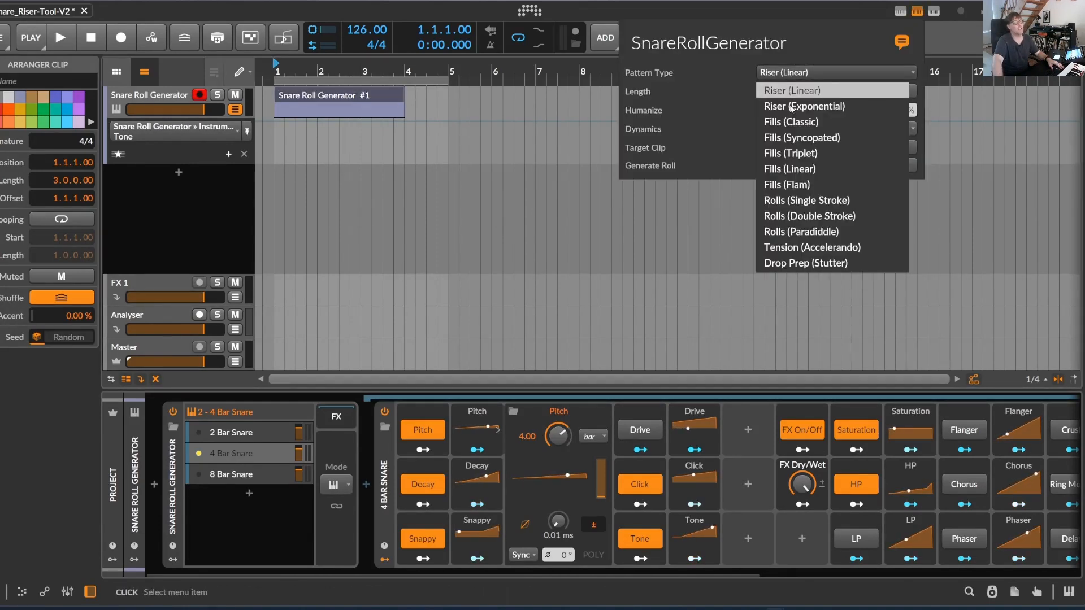
{"action": "left_click", "coordinate": [821, 77]}
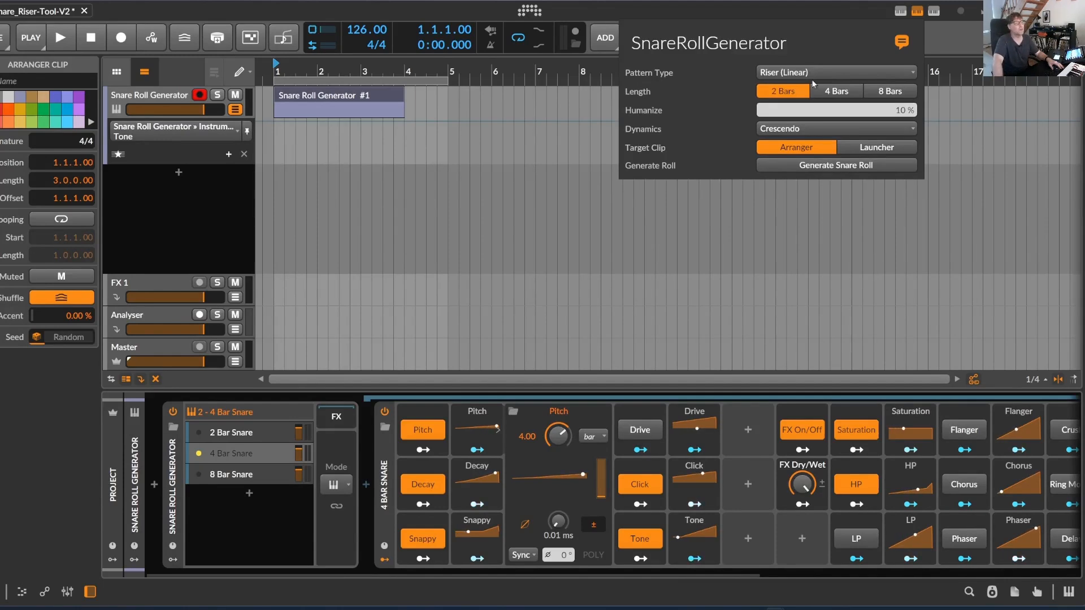
{"action": "left_click_drag", "start_coordinate": [836, 110], "coordinate": [836, 121]}
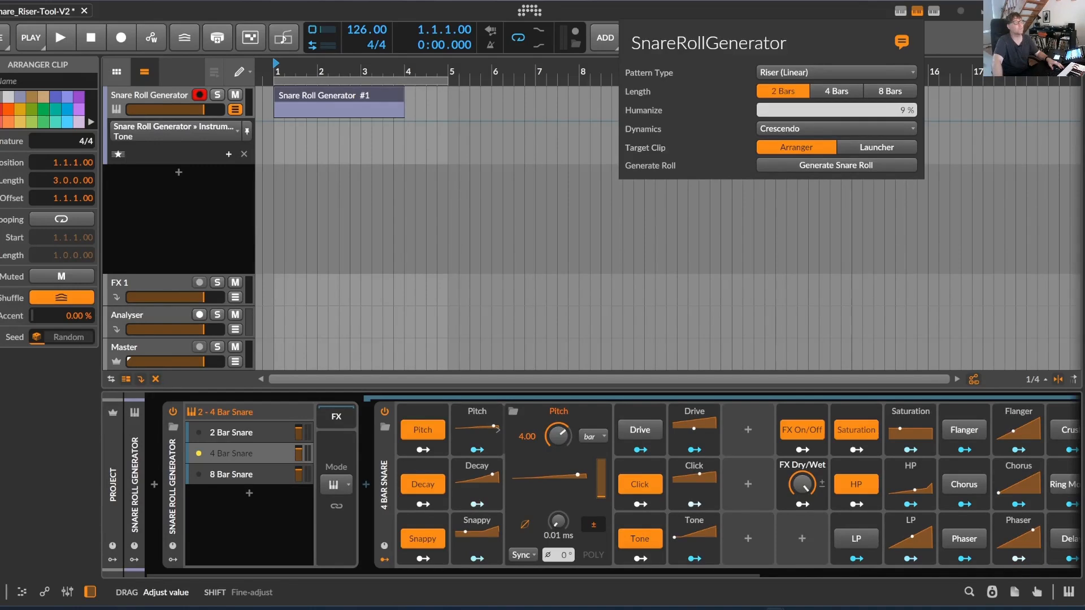
{"action": "left_click_drag", "start_coordinate": [900, 111], "coordinate": [901, 109]}
{"action": "left_click", "coordinate": [870, 129]}
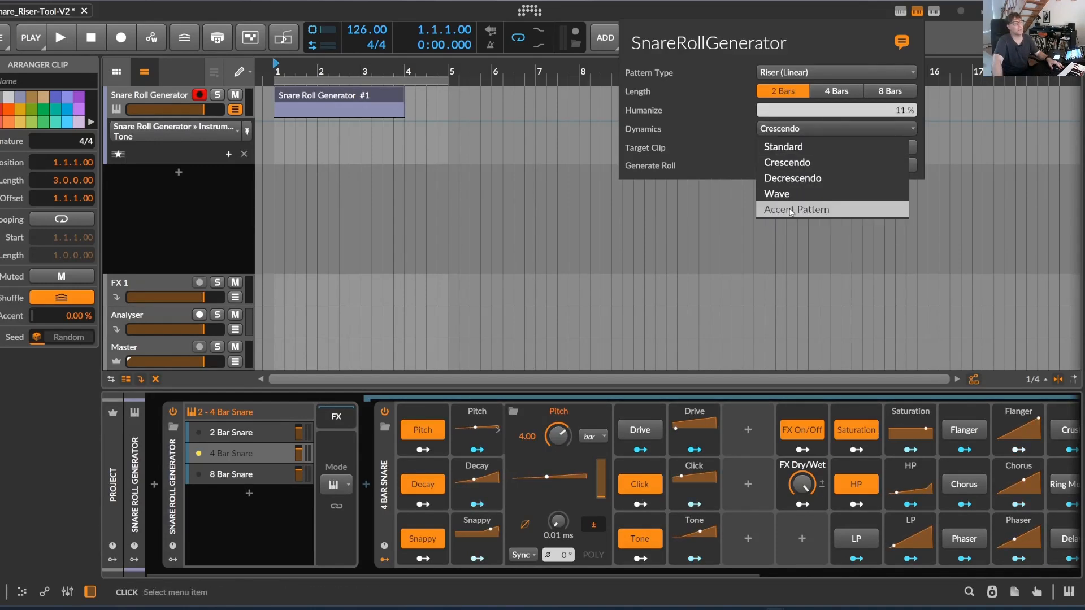
{"action": "left_click", "coordinate": [787, 149]}
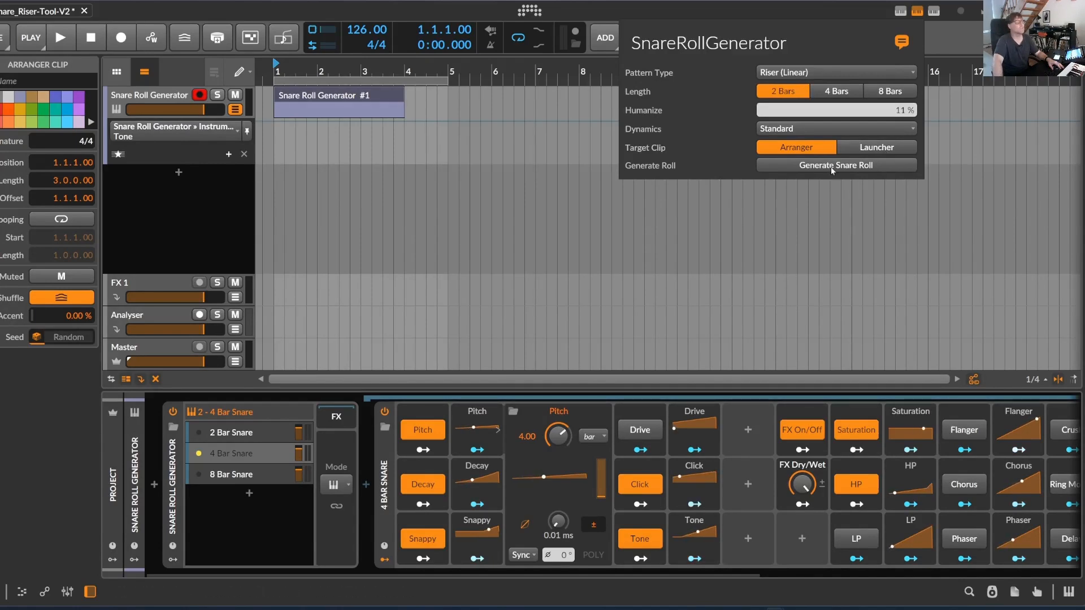
- Select the empty arranger clip and generate the snare roll into it
{"action": "left_click", "coordinate": [337, 100]}
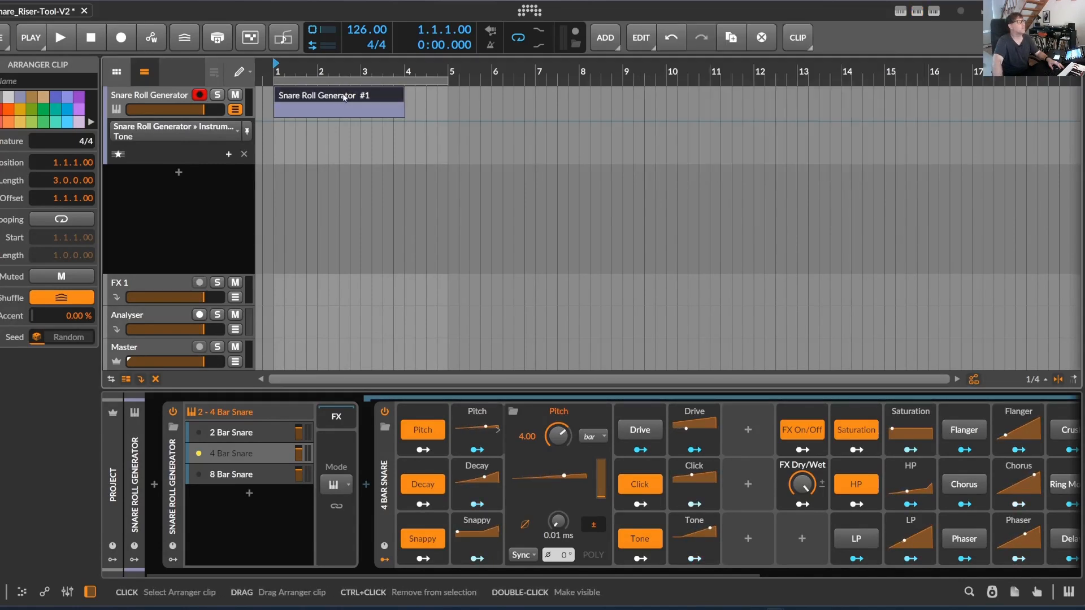
{"action": "left_click", "coordinate": [917, 11]}
{"action": "left_click", "coordinate": [847, 165]}
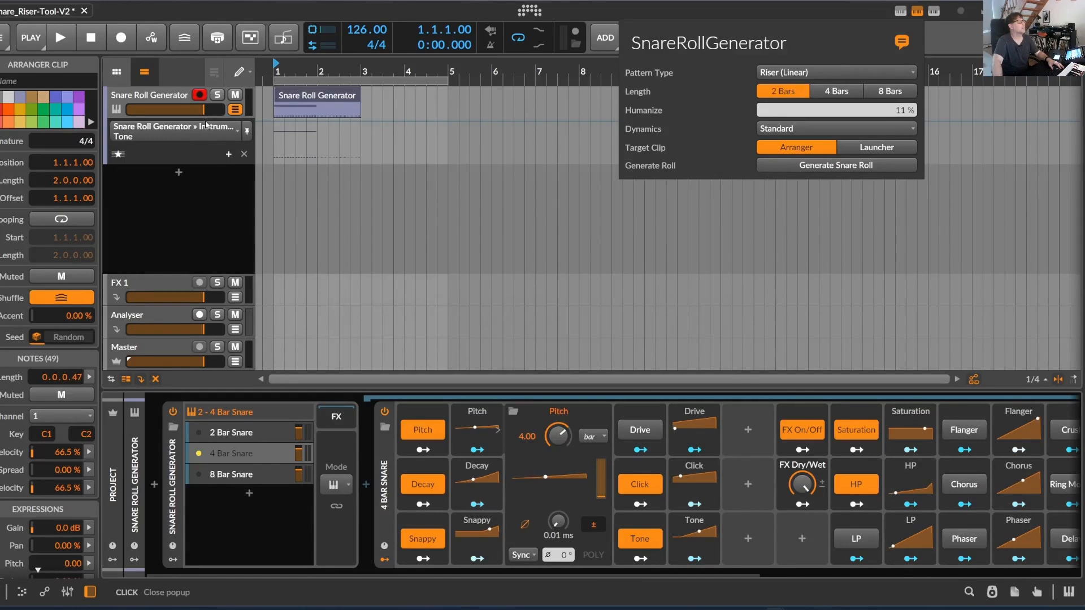
- Open the generated clip in the note editor and examine its C1 roll notes and the C2 keyswitch note
{"action": "left_click", "coordinate": [286, 101]}
{"action": "double_click", "coordinate": [286, 102]}
{"action": "scroll", "coordinate": [345, 428], "scroll_direction": "down", "scroll_amount": 5}
{"action": "scroll", "coordinate": [346, 427], "scroll_direction": "down", "scroll_amount": 1}
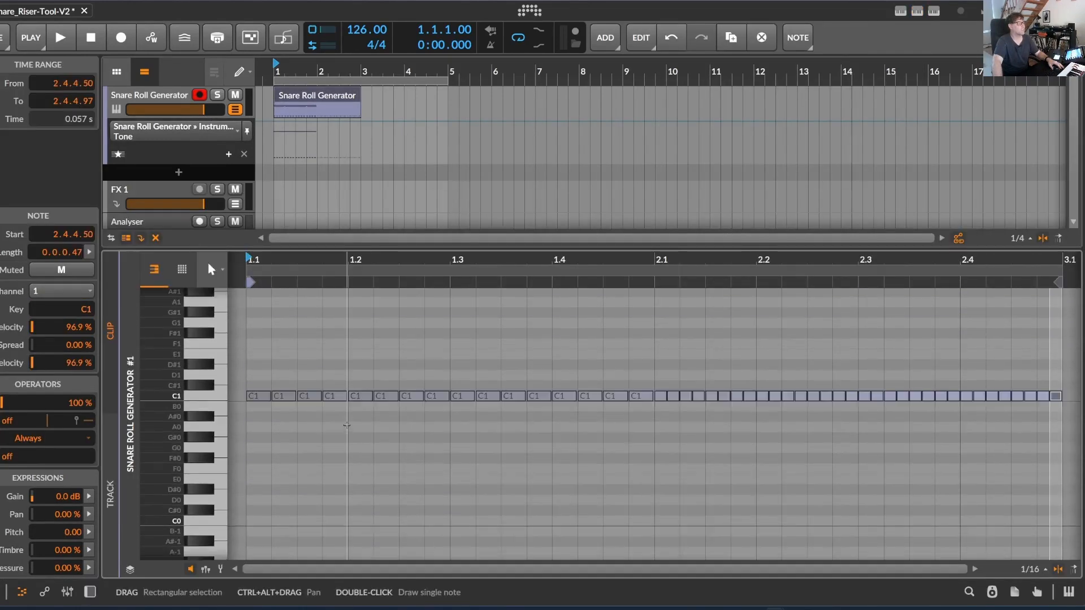
{"action": "scroll", "coordinate": [347, 425], "scroll_direction": "up", "scroll_amount": 3}
{"action": "left_click_drag", "start_coordinate": [373, 262], "coordinate": [252, 597]}
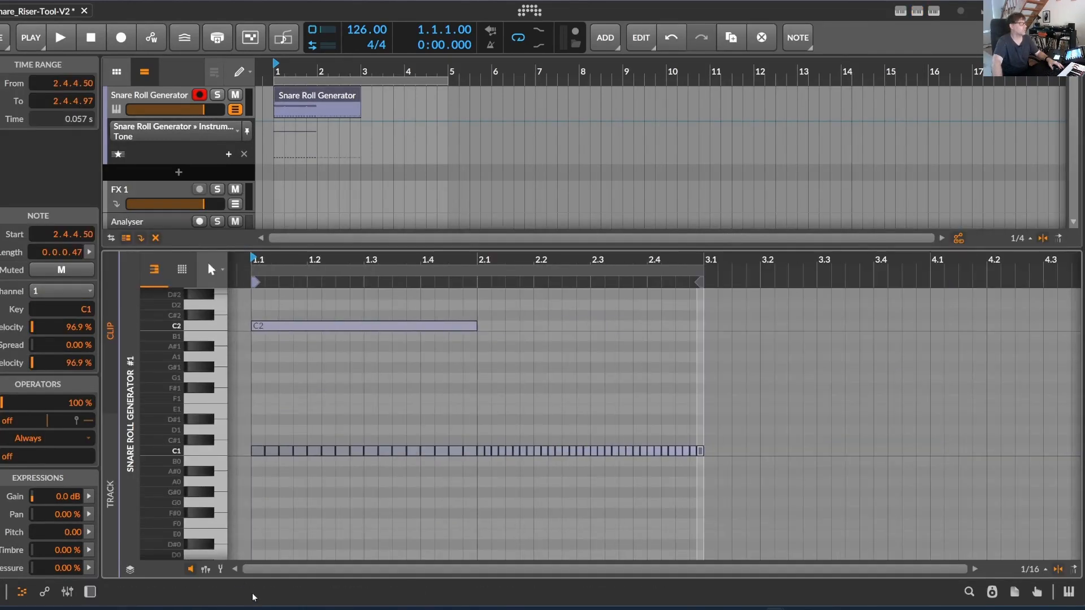
- Show the velocity lane in the note editor and examine the velocities of the C1 roll notes
{"action": "left_click", "coordinate": [207, 570]}
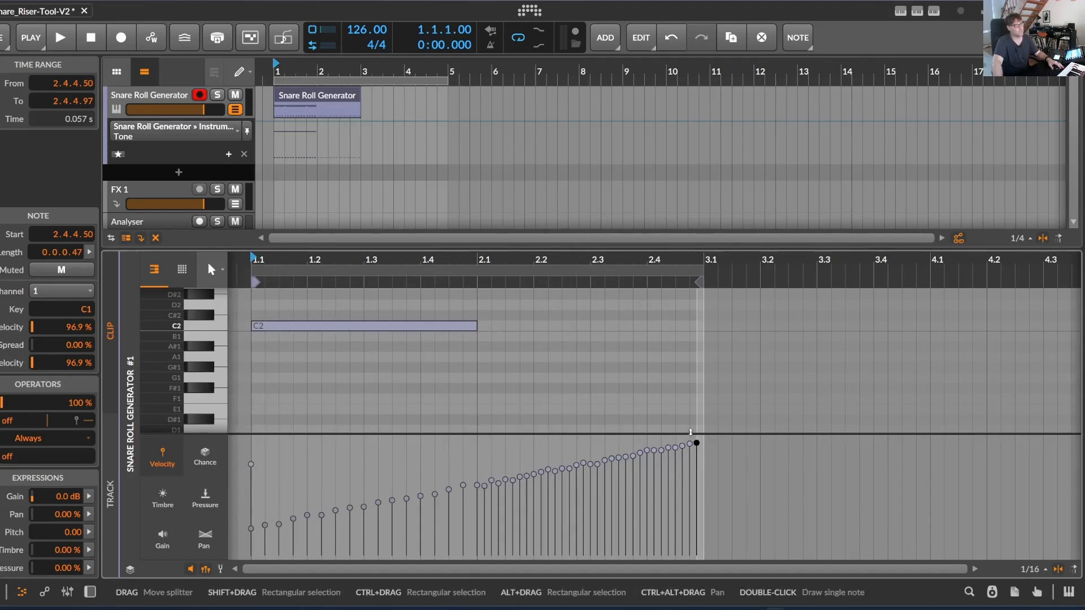
{"action": "scroll", "coordinate": [400, 367], "scroll_direction": "down", "scroll_amount": 2}
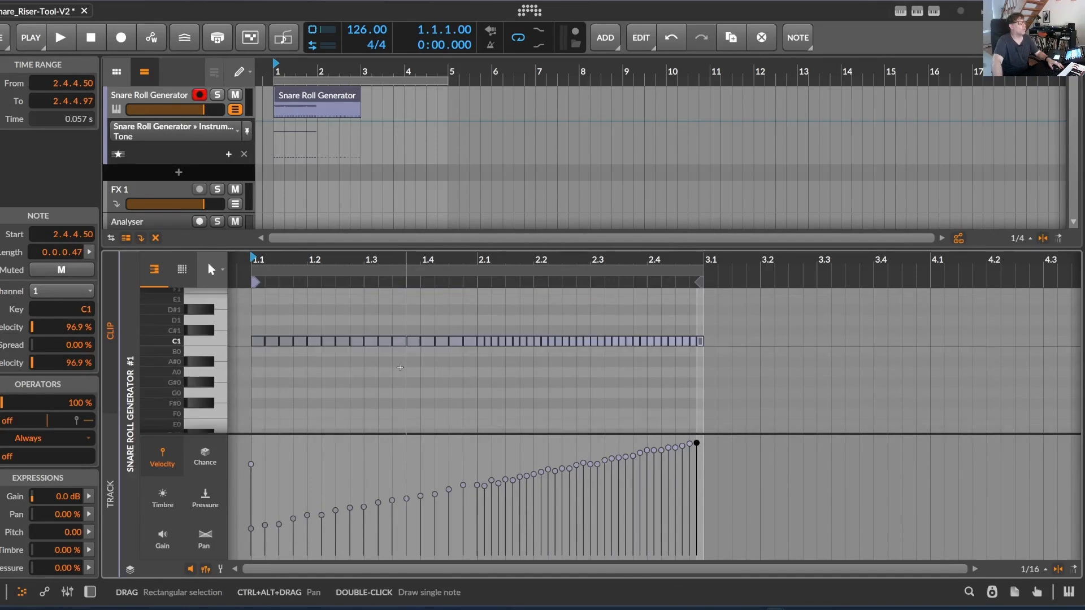
{"action": "scroll", "coordinate": [401, 367], "scroll_direction": "up", "scroll_amount": 1}
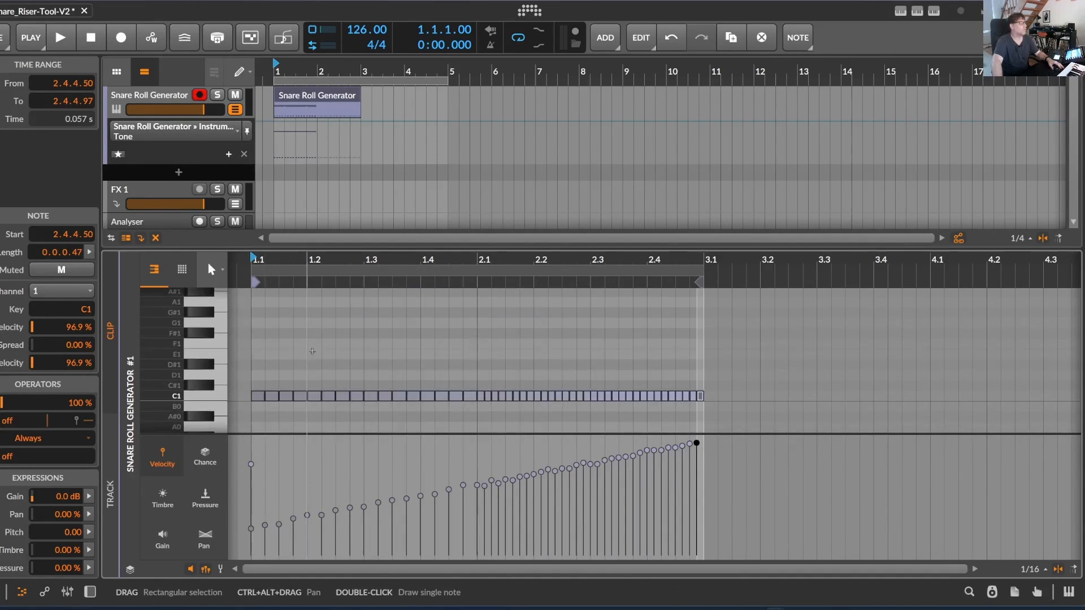
{"action": "scroll", "coordinate": [254, 368], "scroll_direction": "up", "scroll_amount": 3}
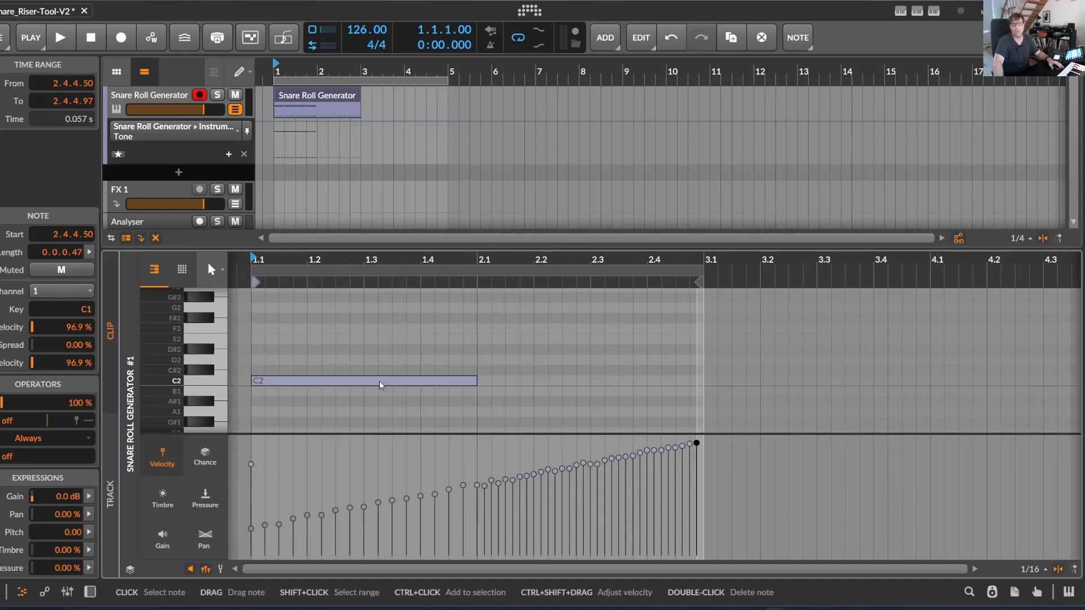
- Show the devices of the Snare Roll Generator track in place of the note editor and briefly play the clip
{"action": "left_click_drag", "start_coordinate": [275, 248], "coordinate": [275, 461]}
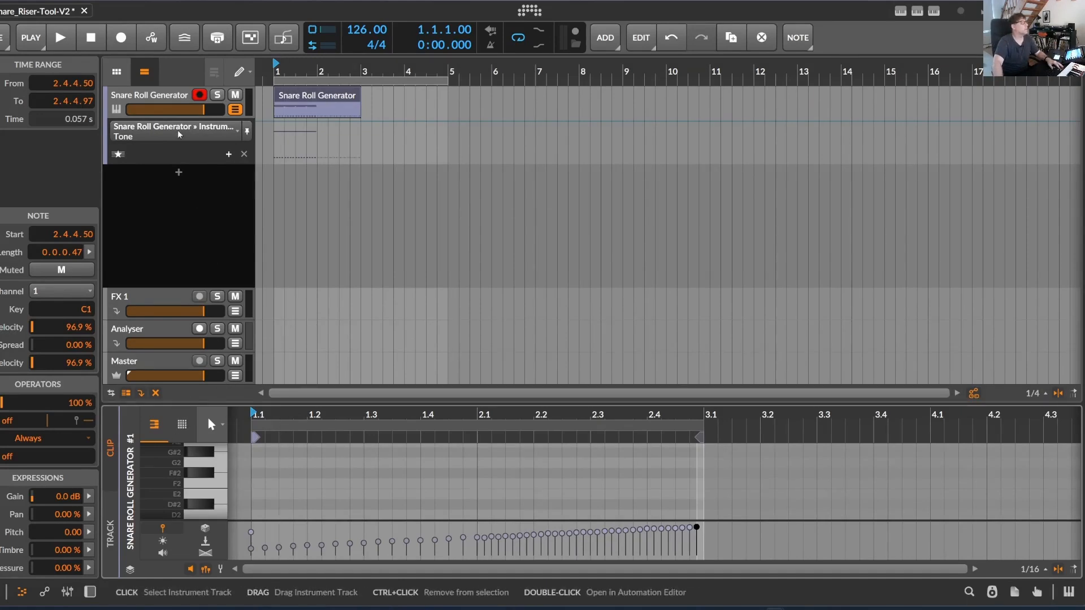
{"action": "double_click", "coordinate": [164, 96]}
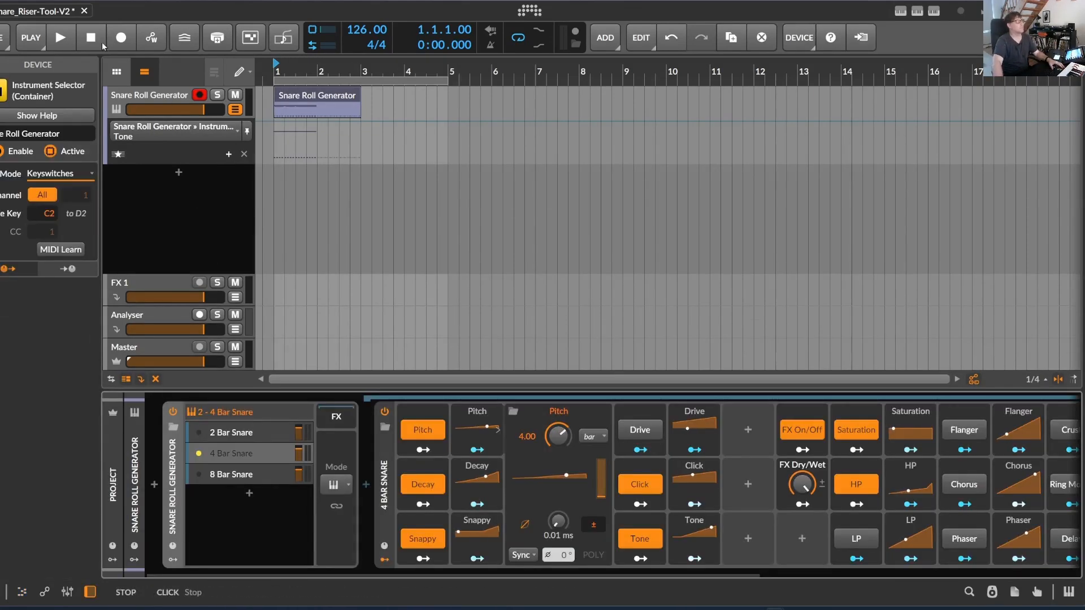
{"action": "key", "text": "space"}
{"action": "left_click", "coordinate": [218, 432]}
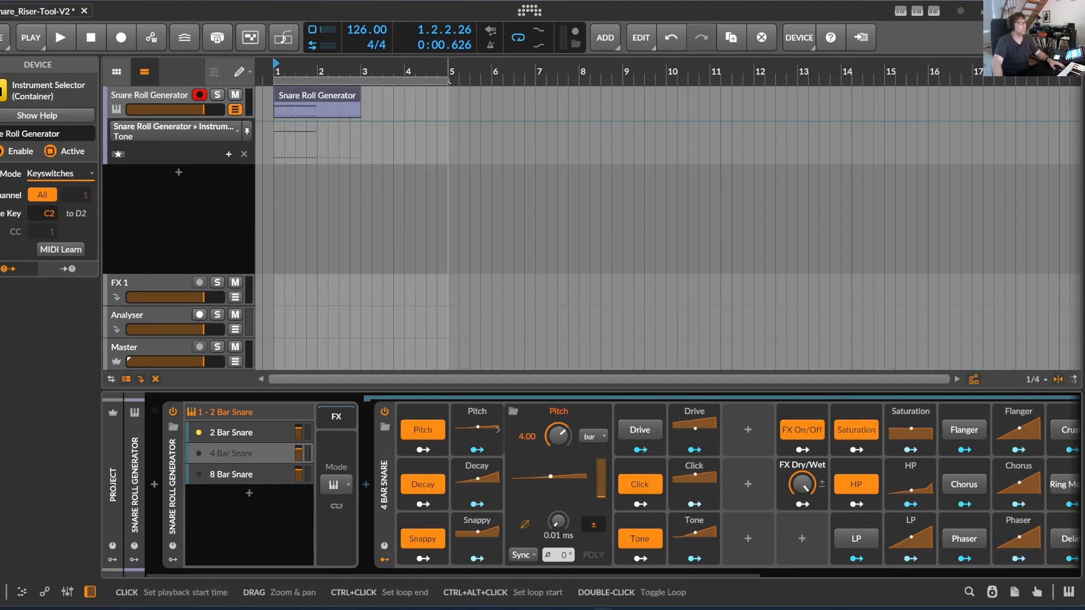
- Shorten the arranger loop to two bars so it matches the clip, and play the loop
{"action": "left_click_drag", "start_coordinate": [446, 81], "coordinate": [360, 81]}
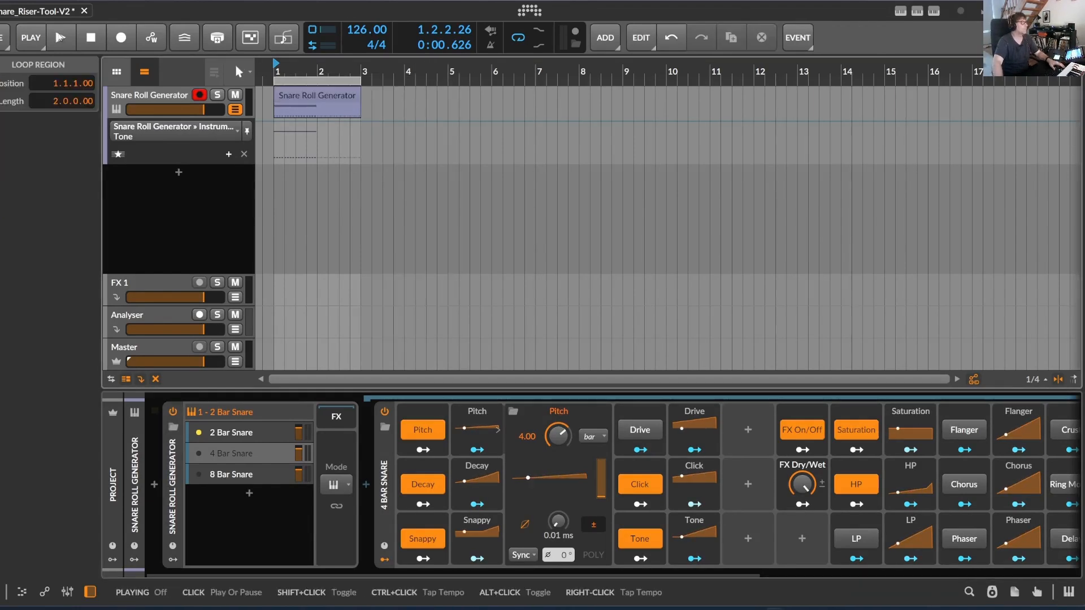
{"action": "left_click", "coordinate": [61, 37]}
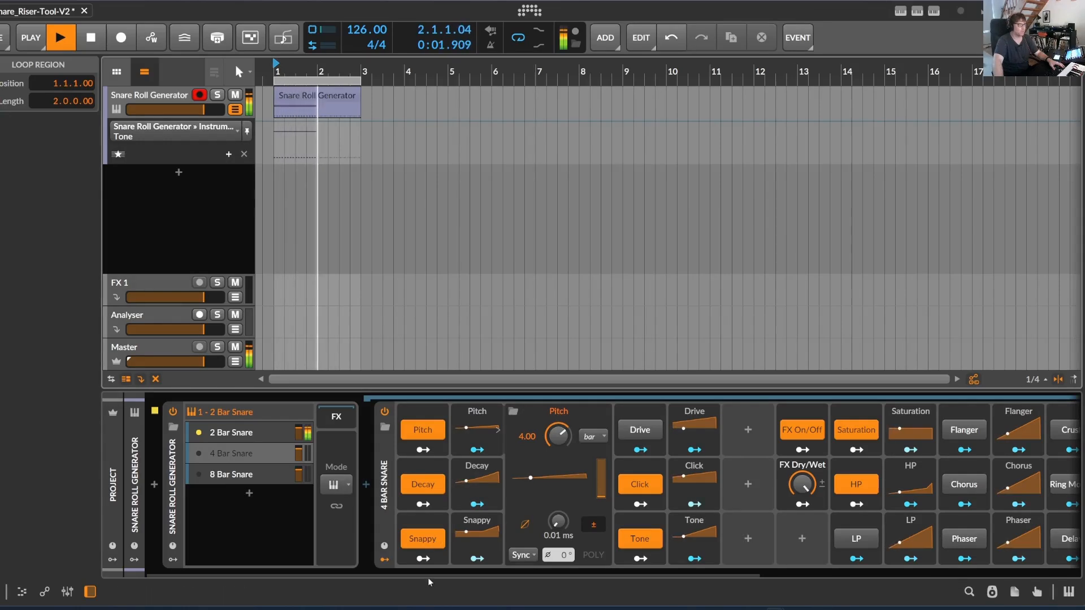
{"action": "left_click_drag", "start_coordinate": [430, 574], "coordinate": [474, 574]}
{"action": "key", "text": "space"}
- Select the 2 Bar Snare layer and look through its sound and effect modulators
{"action": "left_click", "coordinate": [209, 433]}
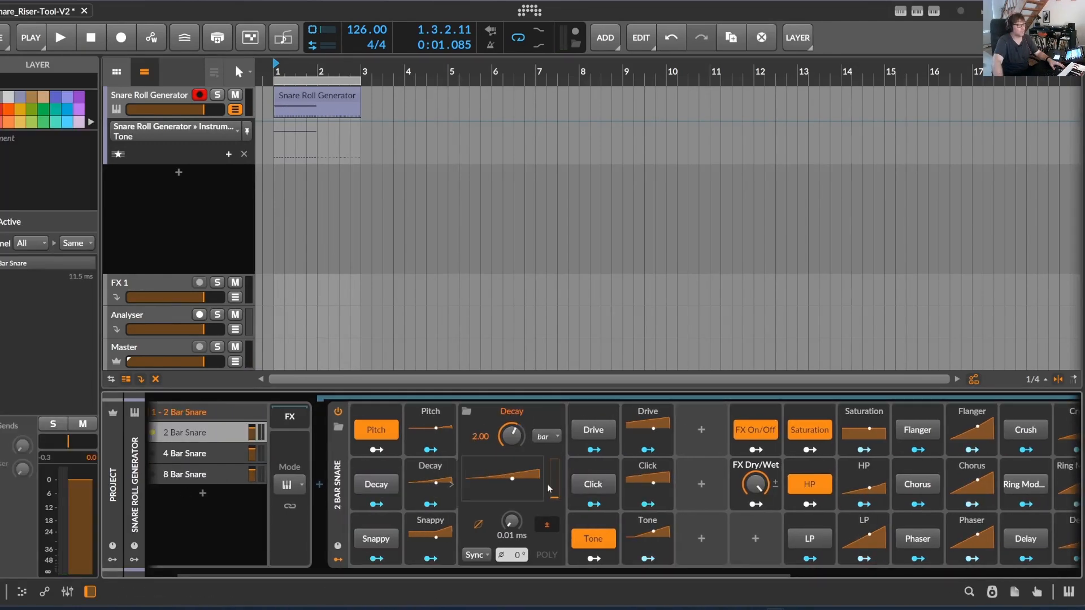
{"action": "mouse_move", "coordinate": [556, 573]}
{"action": "left_mouse_down"}
{"action": "mouse_move", "coordinate": [844, 574]}
{"action": "mouse_move", "coordinate": [552, 575]}
{"action": "left_mouse_up"}
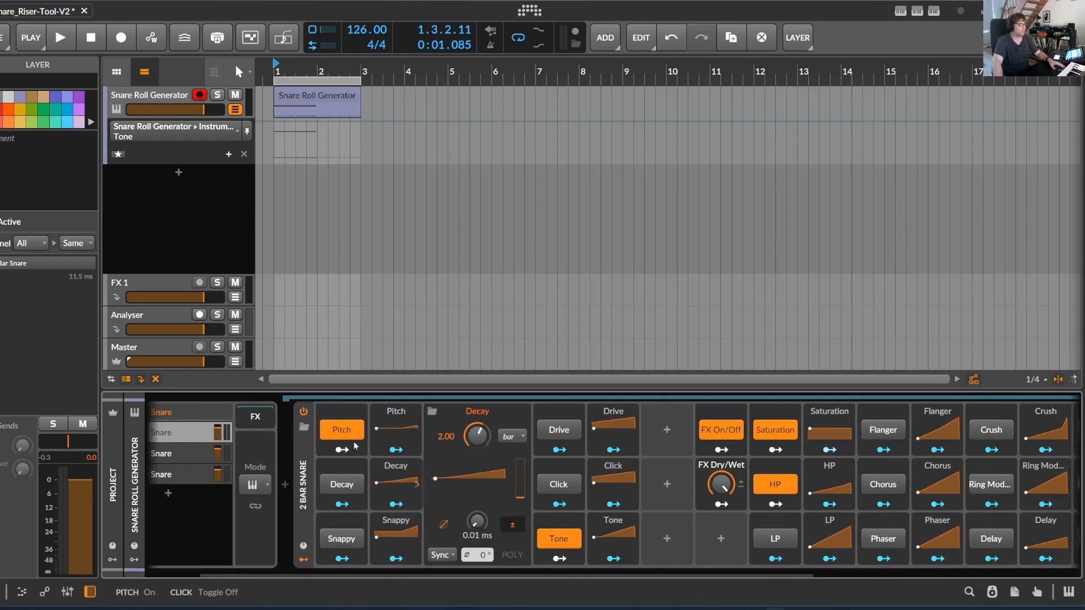
{"action": "left_click_drag", "start_coordinate": [541, 571], "coordinate": [808, 572]}
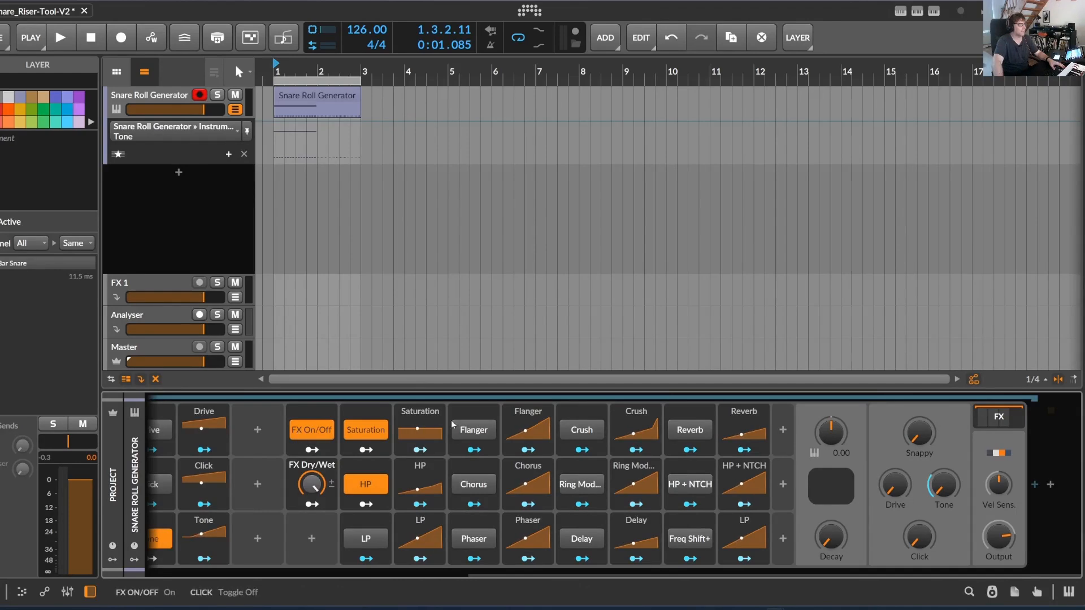
{"action": "mouse_move", "coordinate": [716, 575]}
{"action": "left_mouse_down"}
{"action": "mouse_move", "coordinate": [694, 576]}
{"action": "mouse_move", "coordinate": [727, 574]}
{"action": "left_mouse_up"}
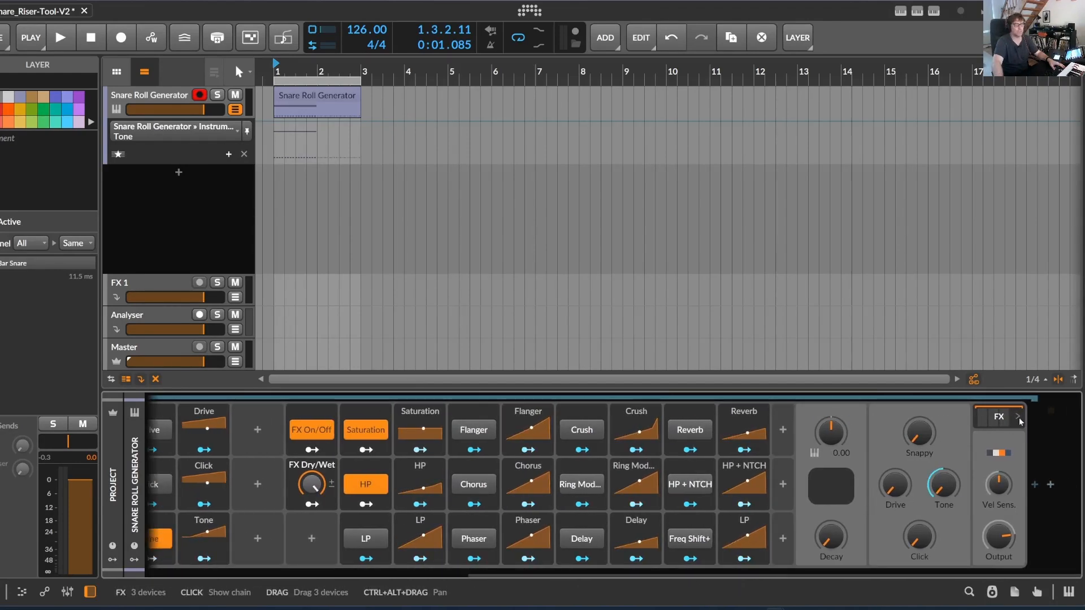
- Expand the 2 Bar Snare's FX chain and the device chain inside Riser Tool 2
{"action": "left_click", "coordinate": [1019, 418]}
{"action": "left_click_drag", "start_coordinate": [859, 573], "coordinate": [1063, 579]}
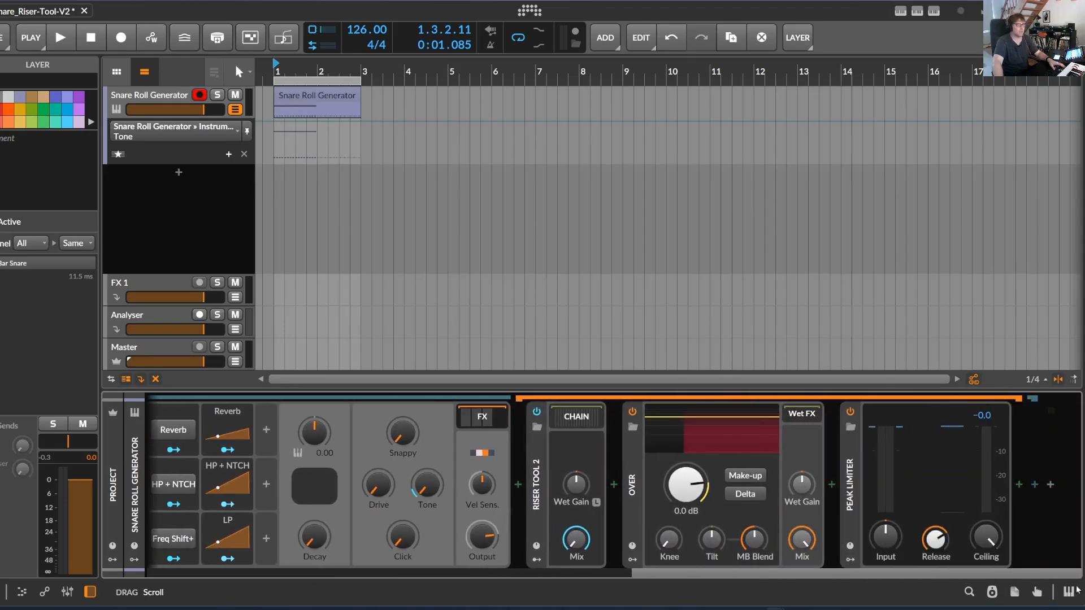
{"action": "left_click", "coordinate": [599, 418]}
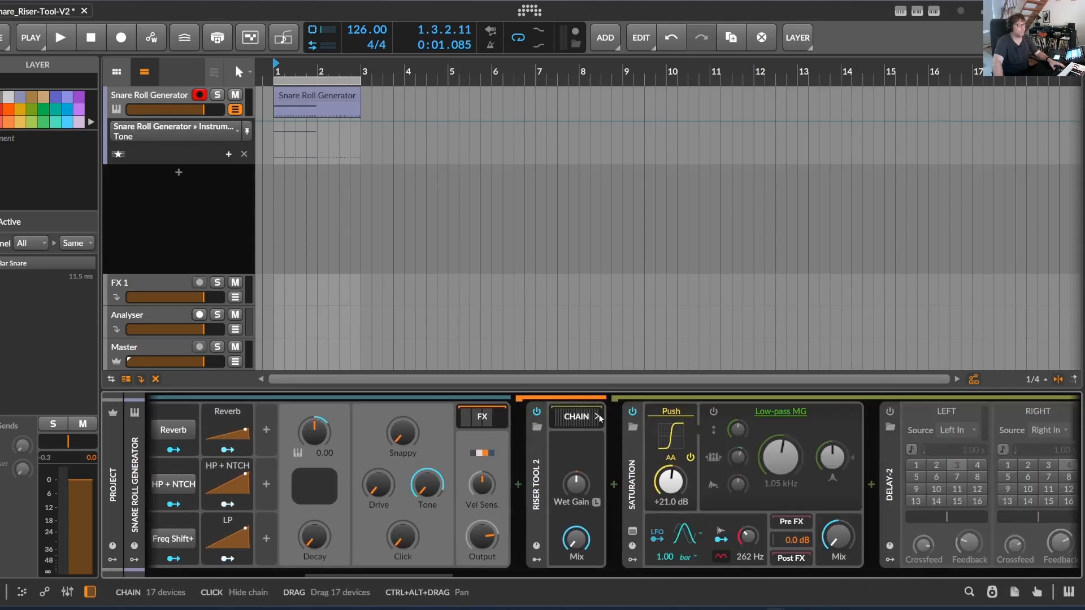
{"action": "left_click_drag", "start_coordinate": [439, 569], "coordinate": [352, 591]}
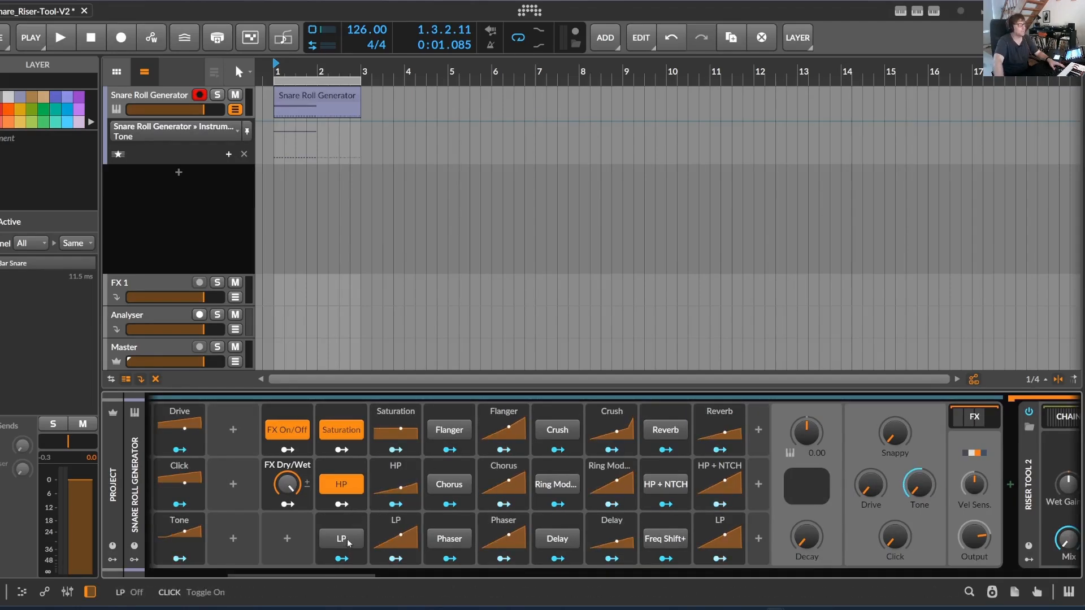
- Look through the 2 Bar Snare's modulators and effects, trying the Flanger switch and turning it off again
{"action": "left_click_drag", "start_coordinate": [432, 591], "coordinate": [698, 594]}
{"action": "left_click_drag", "start_coordinate": [770, 574], "coordinate": [169, 575]}
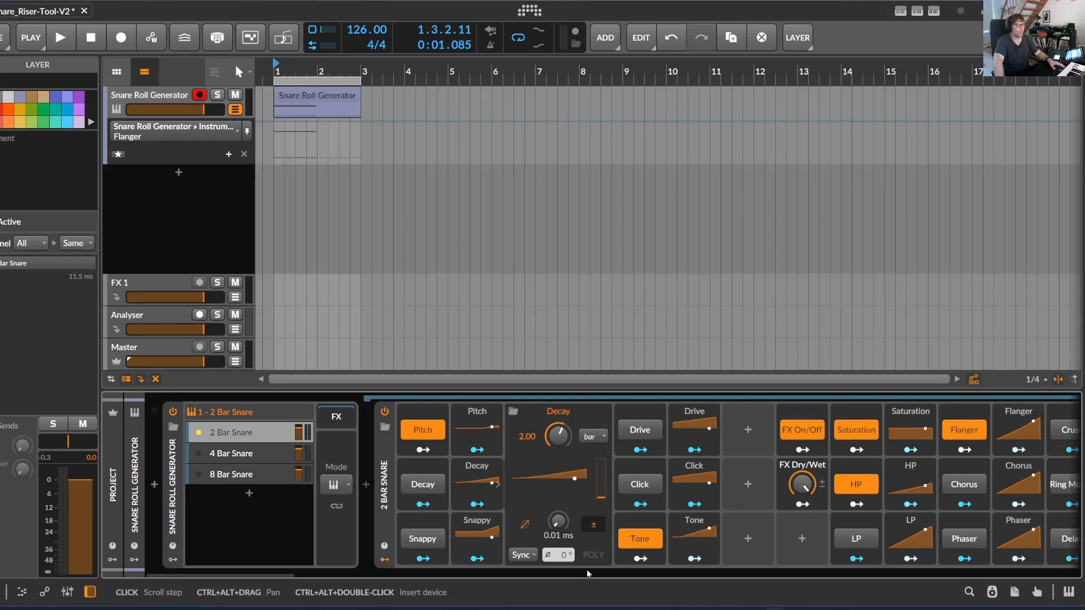
{"action": "left_click_drag", "start_coordinate": [268, 575], "coordinate": [368, 576]}
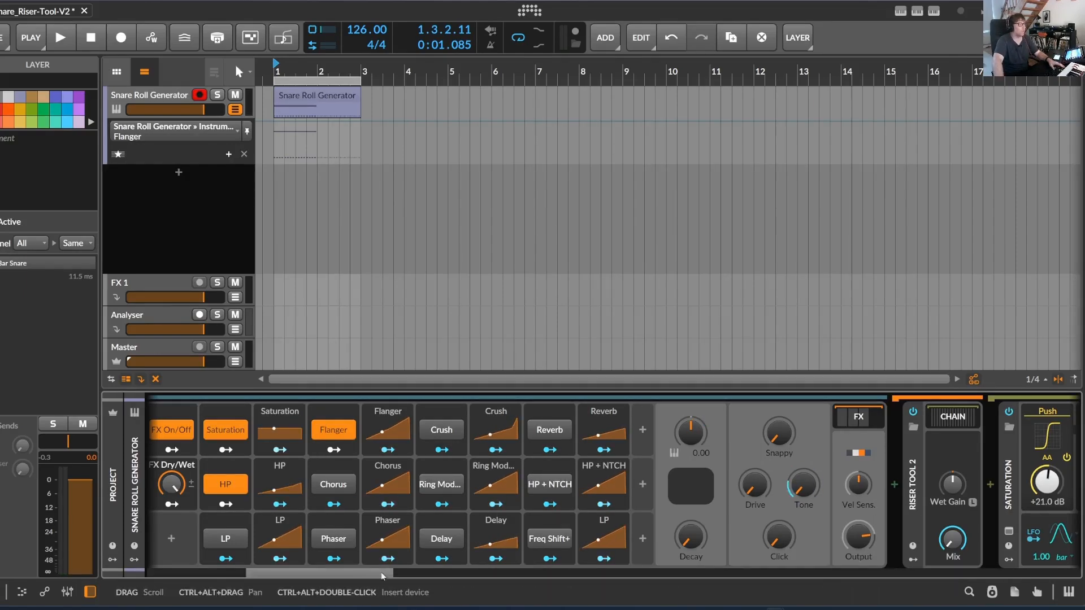
{"action": "left_click_drag", "start_coordinate": [348, 576], "coordinate": [319, 576]}
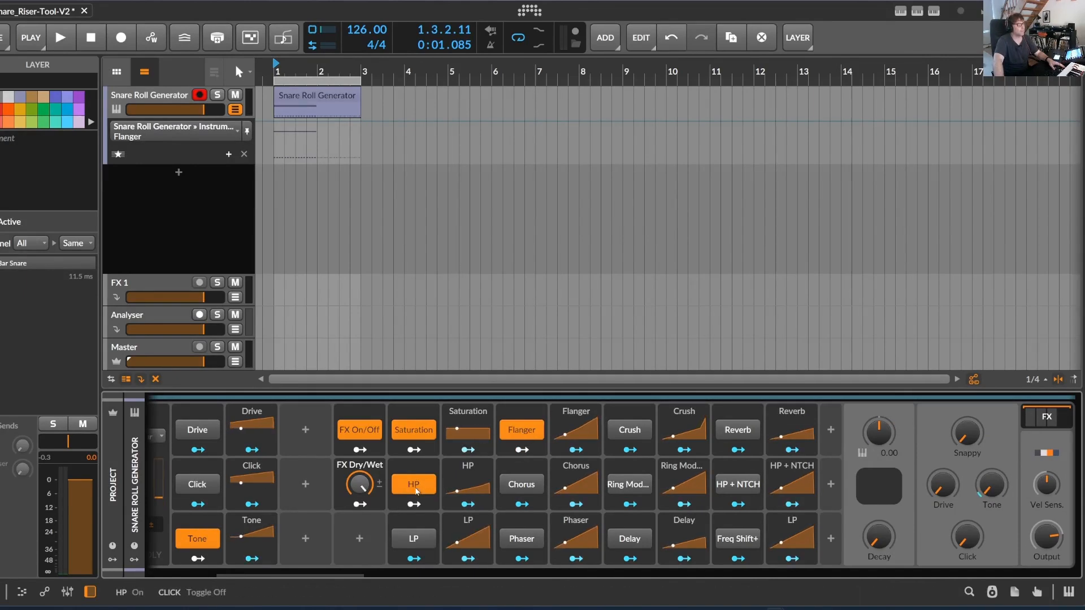
{"action": "left_click", "coordinate": [528, 431]}
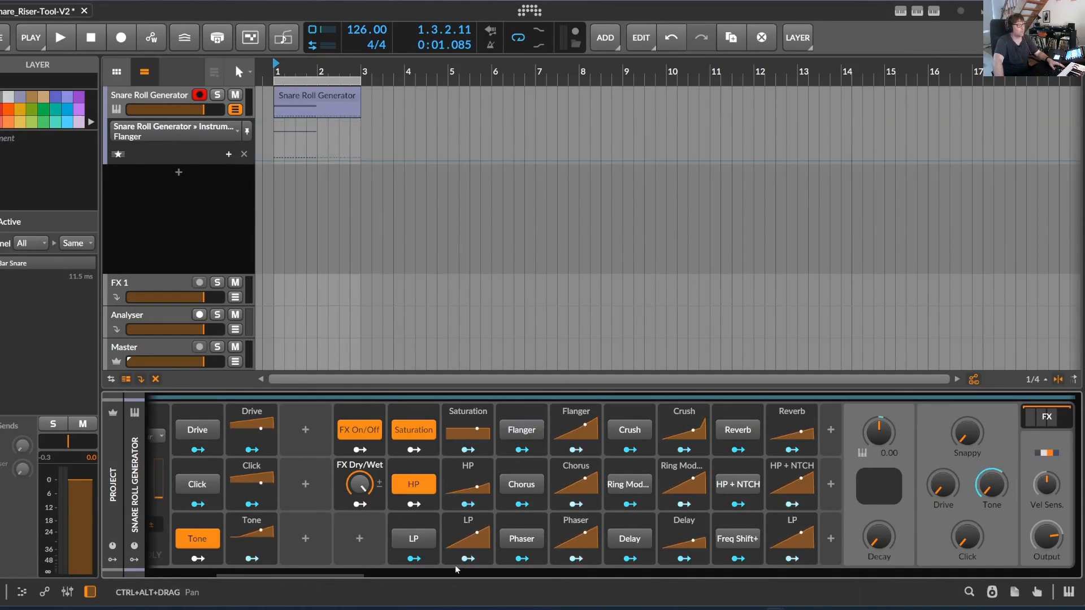
{"action": "left_click_drag", "start_coordinate": [316, 576], "coordinate": [199, 582]}
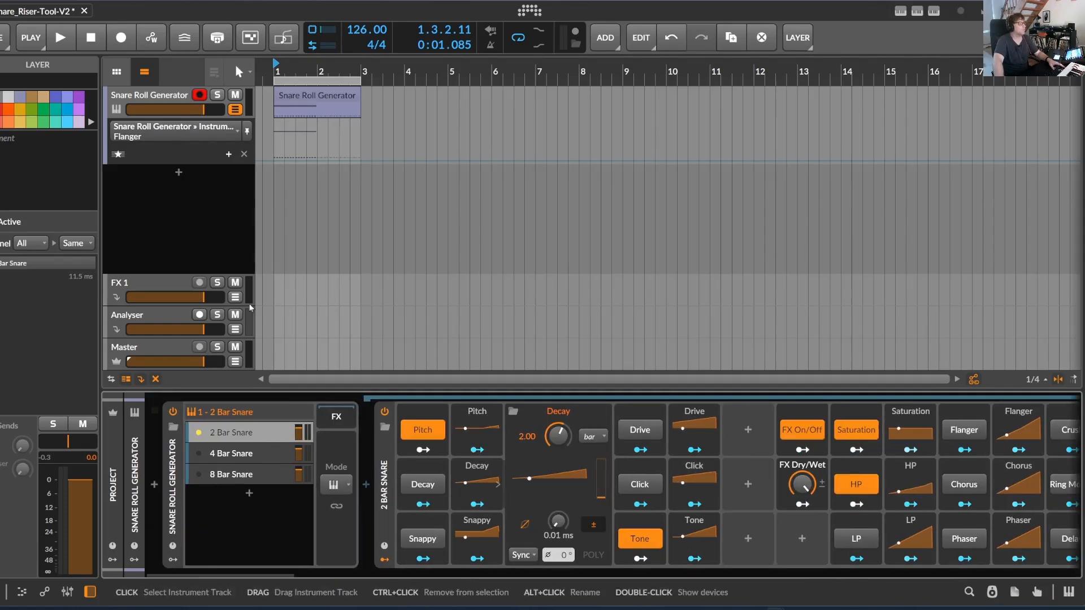
{"action": "mouse_move", "coordinate": [271, 576]}
{"action": "left_mouse_down"}
{"action": "mouse_move", "coordinate": [317, 576]}
{"action": "mouse_move", "coordinate": [260, 576]}
{"action": "mouse_move", "coordinate": [283, 575]}
{"action": "left_mouse_up"}
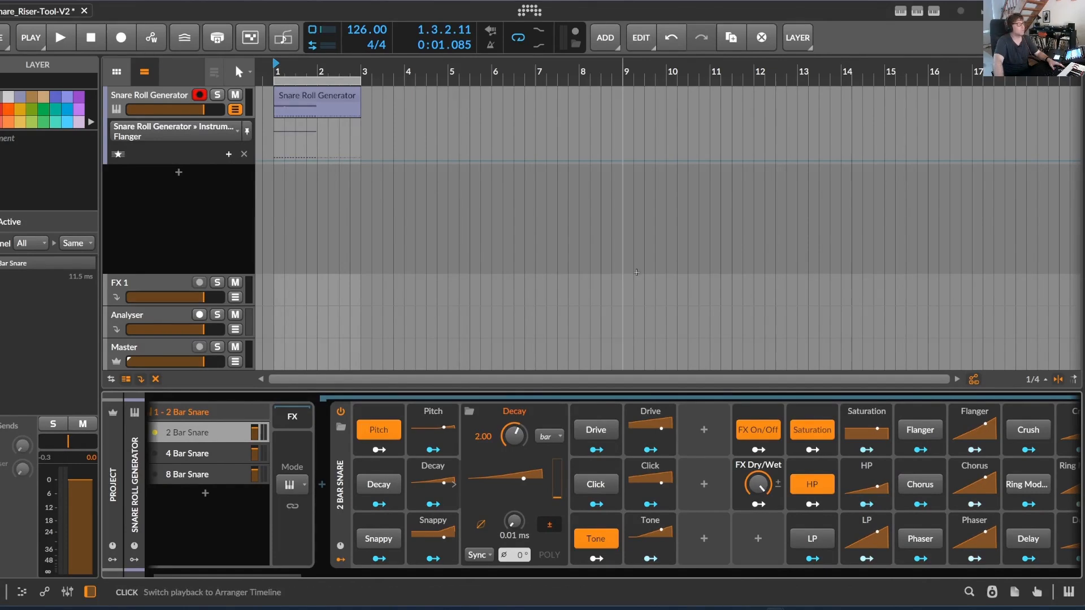
- During loop playback, reshape the 2 Bar Snare's Pitch curve to rise from the eleventh of sixteen grid divisions to 37.8 % at the end
{"action": "key", "text": "space"}
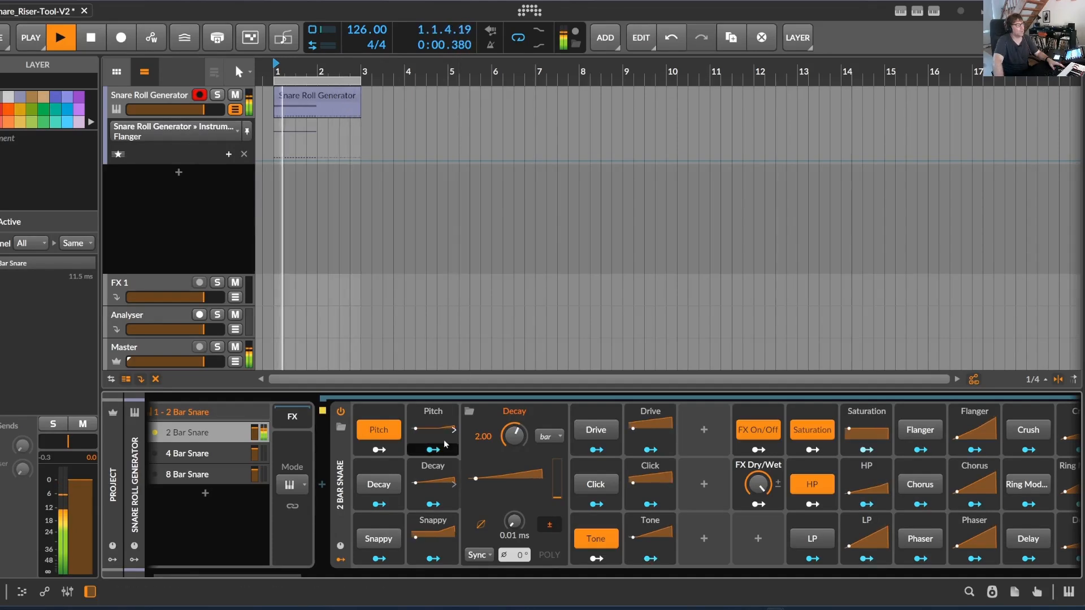
{"action": "left_click", "coordinate": [433, 428]}
{"action": "left_click", "coordinate": [532, 475]}
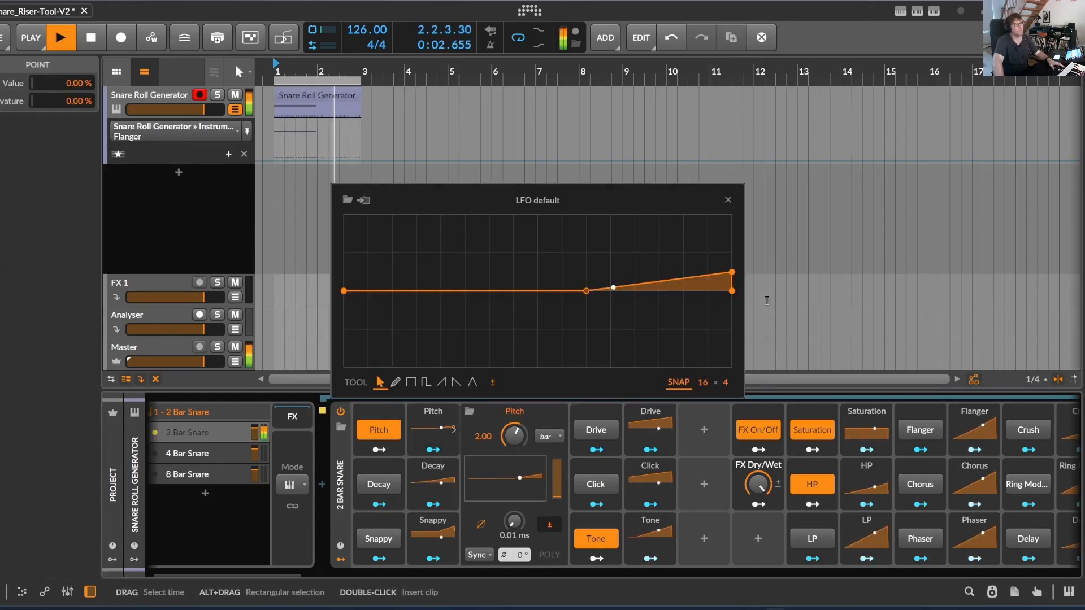
{"action": "left_click_drag", "start_coordinate": [598, 294], "coordinate": [583, 295]}
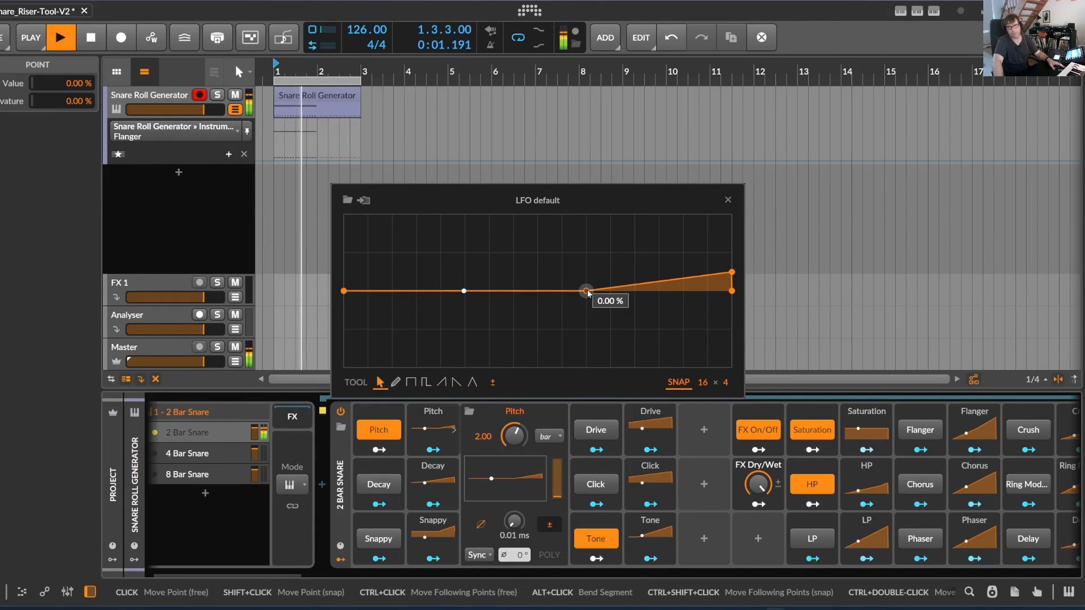
{"action": "left_click_drag", "start_coordinate": [732, 274], "coordinate": [732, 216]}
{"action": "left_click_drag", "start_coordinate": [586, 291], "coordinate": [611, 291]}
{"action": "left_click_drag", "start_coordinate": [732, 214], "coordinate": [732, 261]}
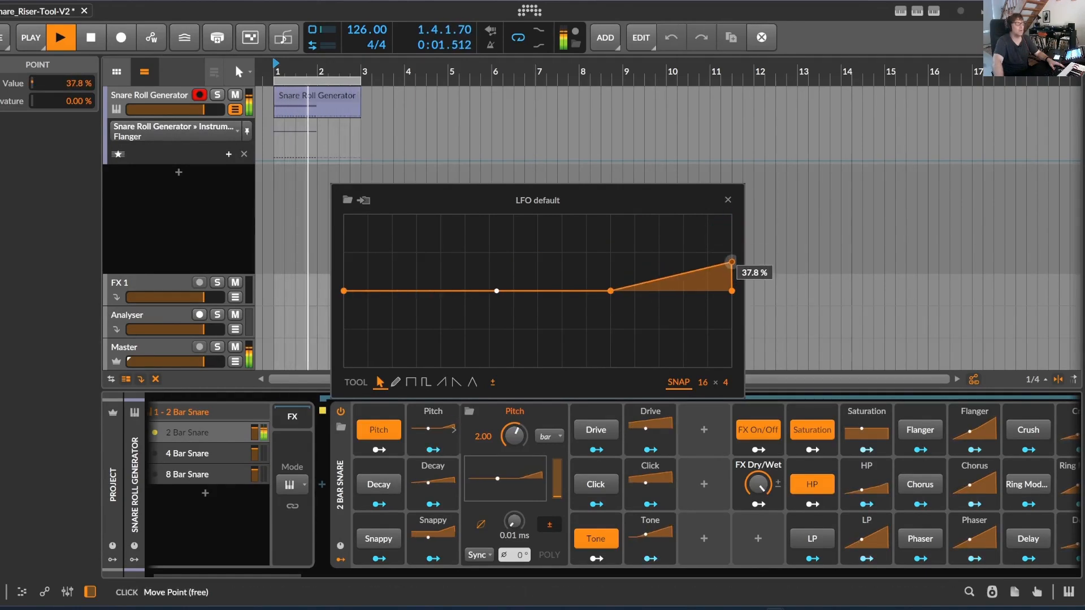
{"action": "left_click", "coordinate": [626, 289]}
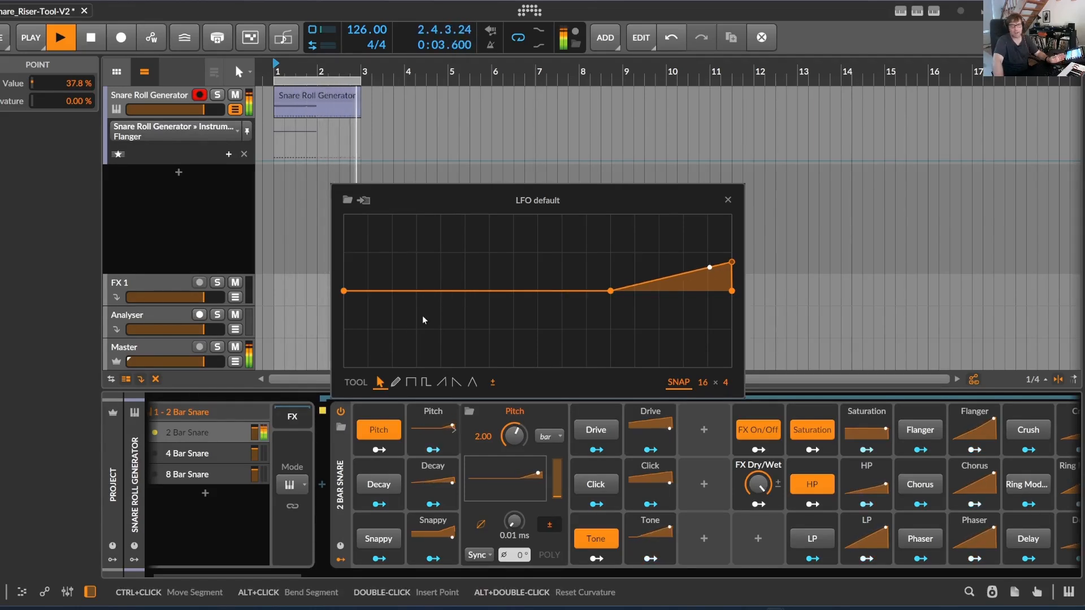
- Enable the Decay and Snappy modulations and raise the Snappy curve's middle point to 81.0 %
{"action": "left_click", "coordinate": [395, 486]}
{"action": "left_click", "coordinate": [379, 538]}
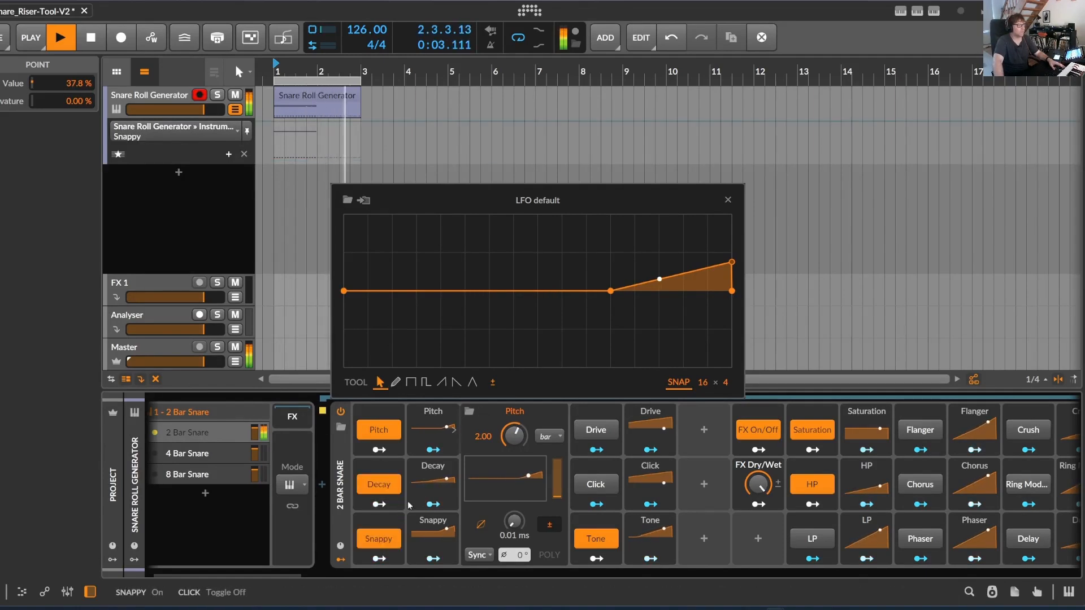
{"action": "left_click", "coordinate": [453, 540]}
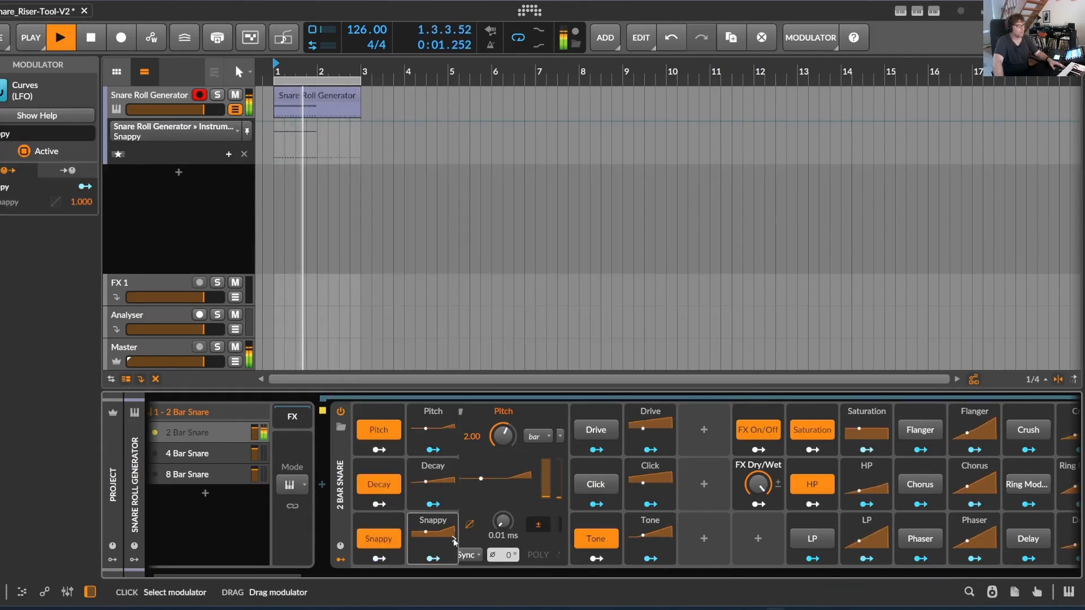
{"action": "left_click", "coordinate": [513, 474]}
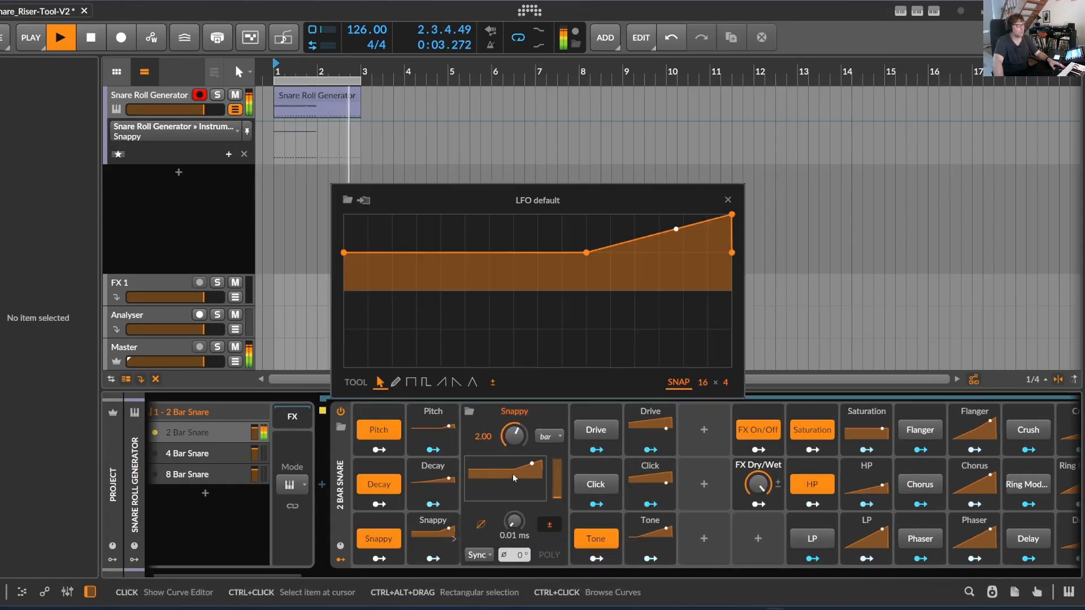
{"action": "left_click_drag", "start_coordinate": [586, 252], "coordinate": [596, 228]}
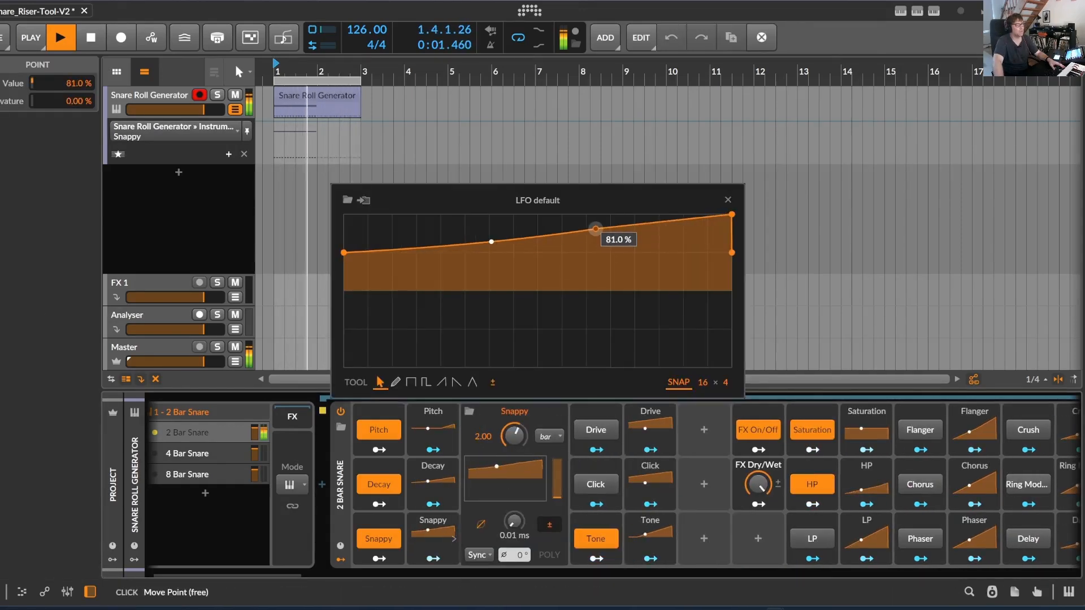
{"action": "double_click", "coordinate": [646, 223]}
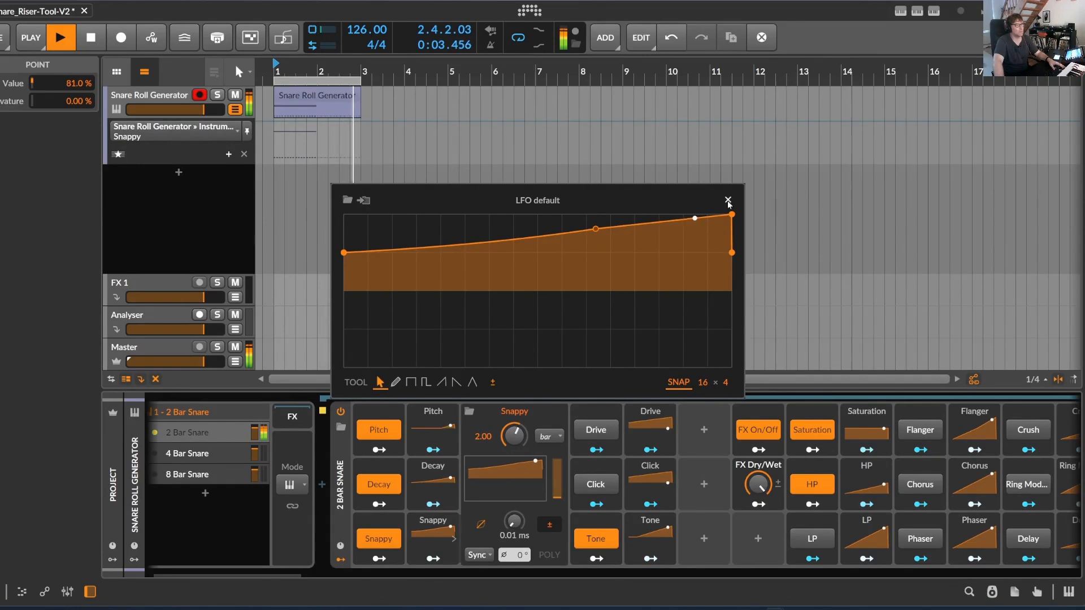
{"action": "left_click", "coordinate": [728, 201]}
- Enable the 2 Bar Snare's Click modulation and switch on its Flanger effect
{"action": "left_click", "coordinate": [596, 484]}
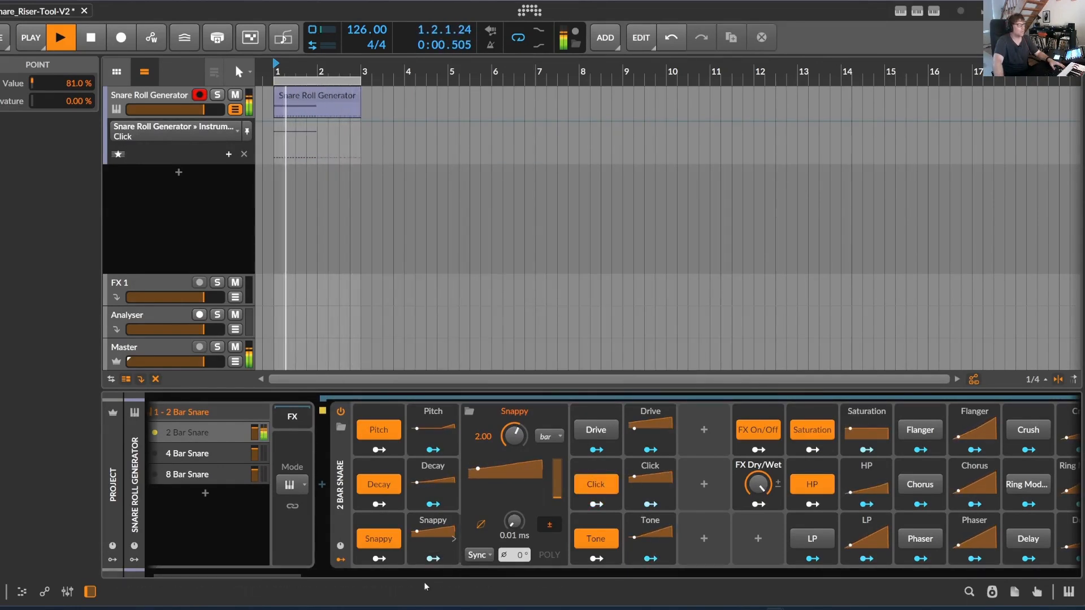
{"action": "scroll", "coordinate": [384, 581], "scroll_direction": "right", "scroll_amount": 5}
{"action": "left_click", "coordinate": [574, 429]}
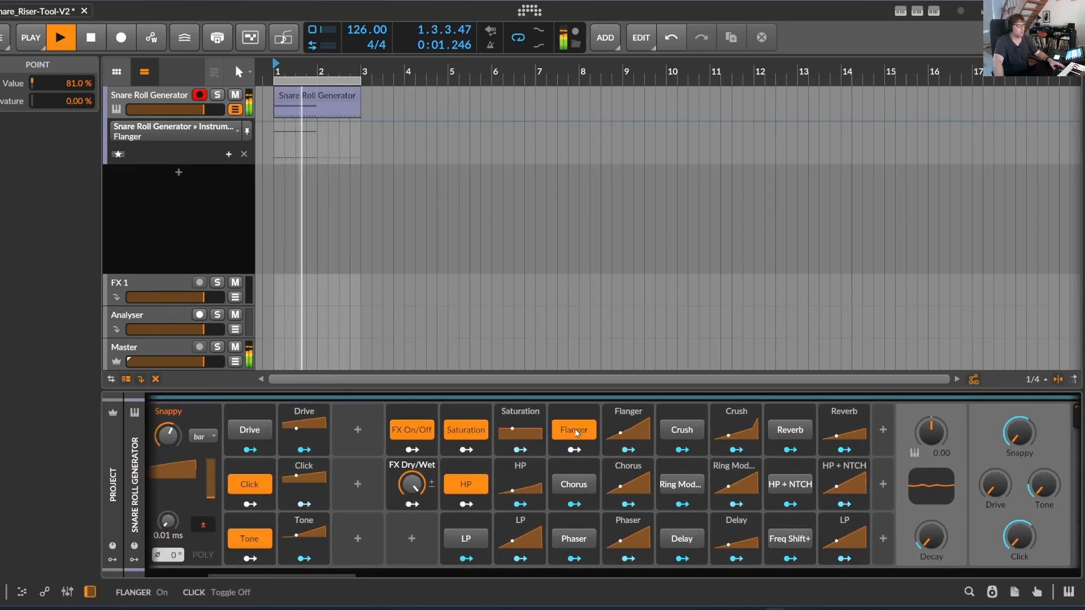
- Reshape the Flanger curve with a 25.0 % point at the fourteenth of sixteen grid divisions, ending at 40.8 %
{"action": "left_click", "coordinate": [627, 430]}
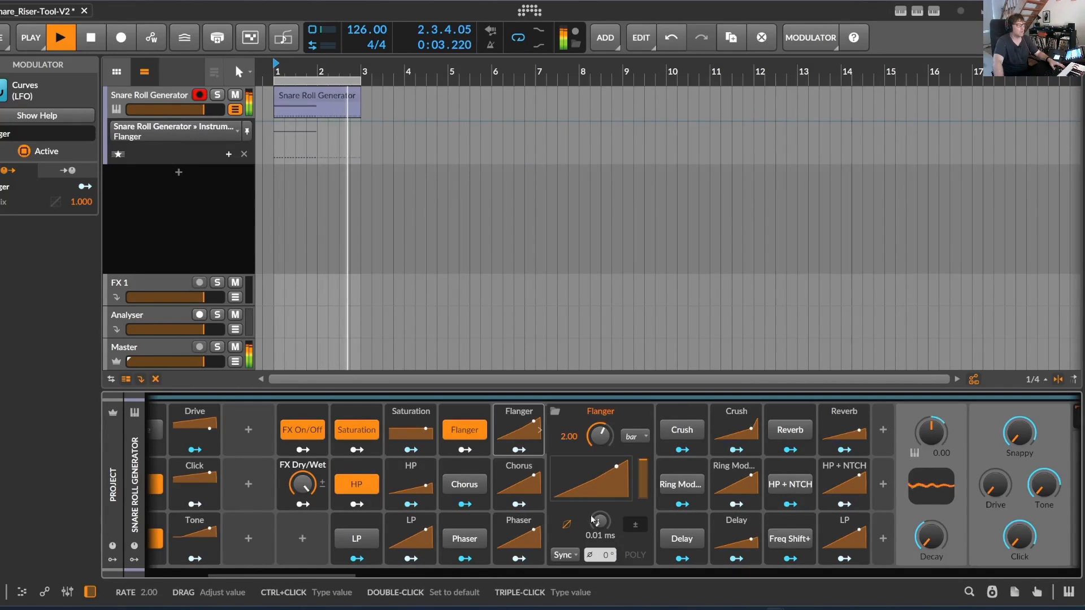
{"action": "left_click", "coordinate": [582, 488]}
{"action": "left_click_drag", "start_coordinate": [332, 291], "coordinate": [454, 329]}
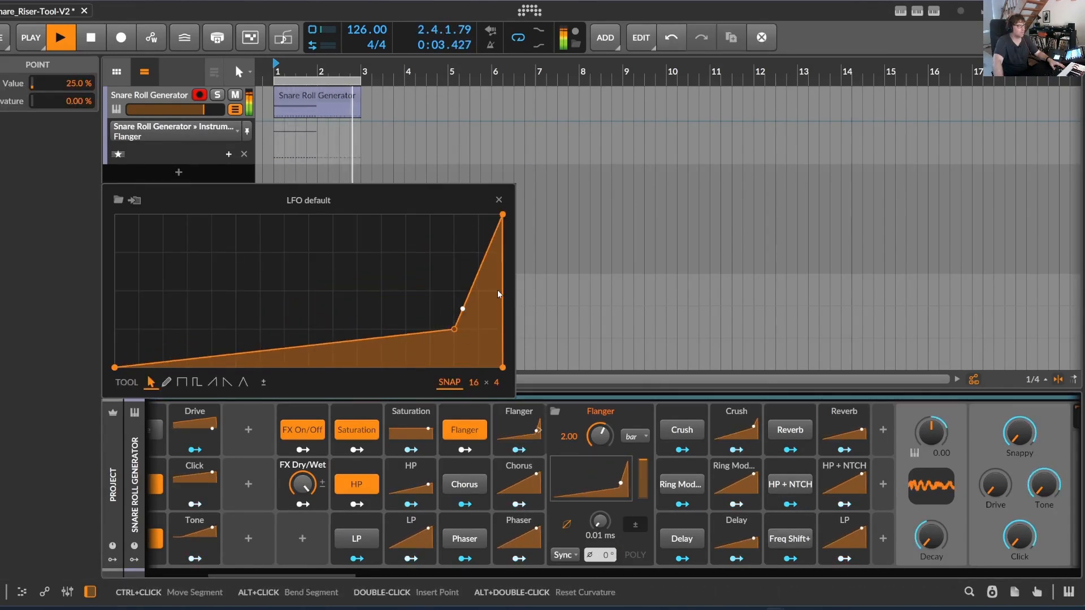
{"action": "left_click_drag", "start_coordinate": [502, 214], "coordinate": [502, 306]}
{"action": "left_click", "coordinate": [498, 198]}
- Switch on the 2 Bar Snare's Delay and Freq Shift+ effects
{"action": "left_click", "coordinate": [687, 538]}
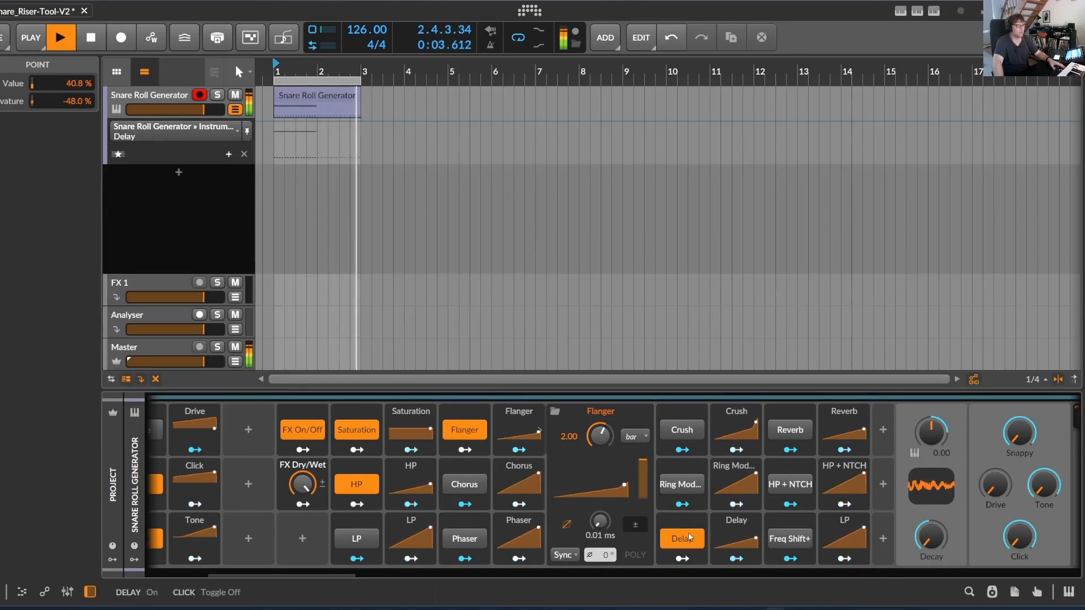
{"action": "left_click", "coordinate": [790, 538]}
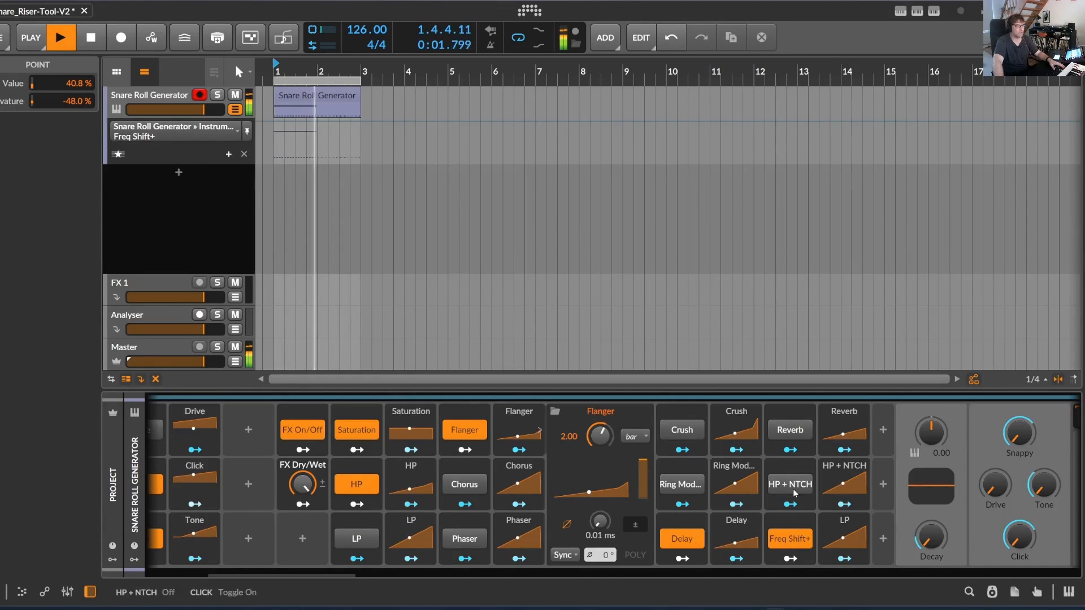
- Try out the Phaser, Chorus and LP effects during playback, switching each one off again
{"action": "left_click", "coordinate": [473, 536]}
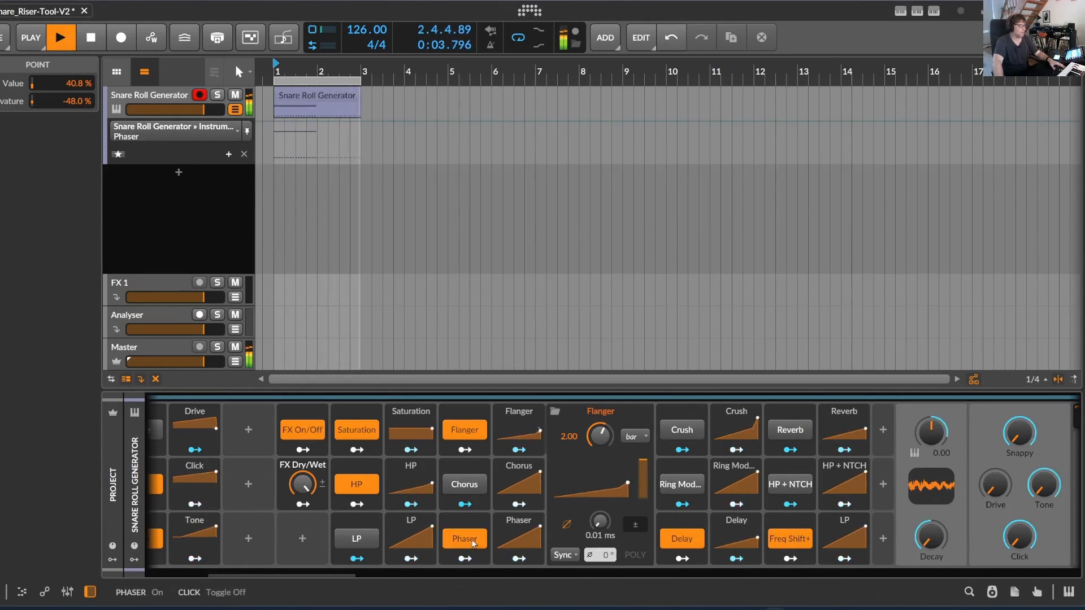
{"action": "left_click", "coordinate": [468, 485]}
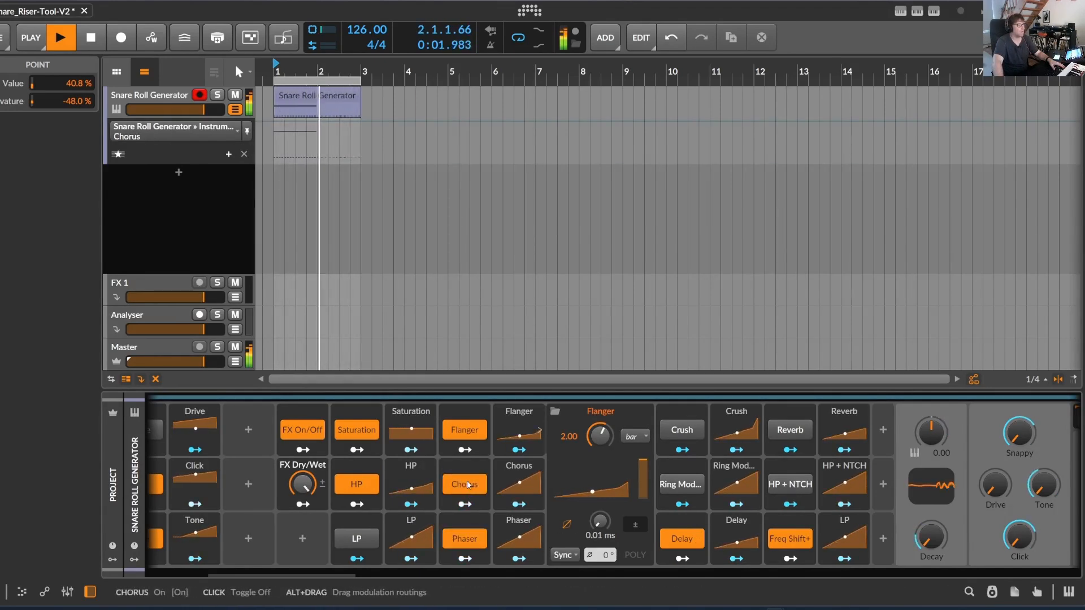
{"action": "left_click", "coordinate": [468, 485]}
{"action": "left_click", "coordinate": [465, 538]}
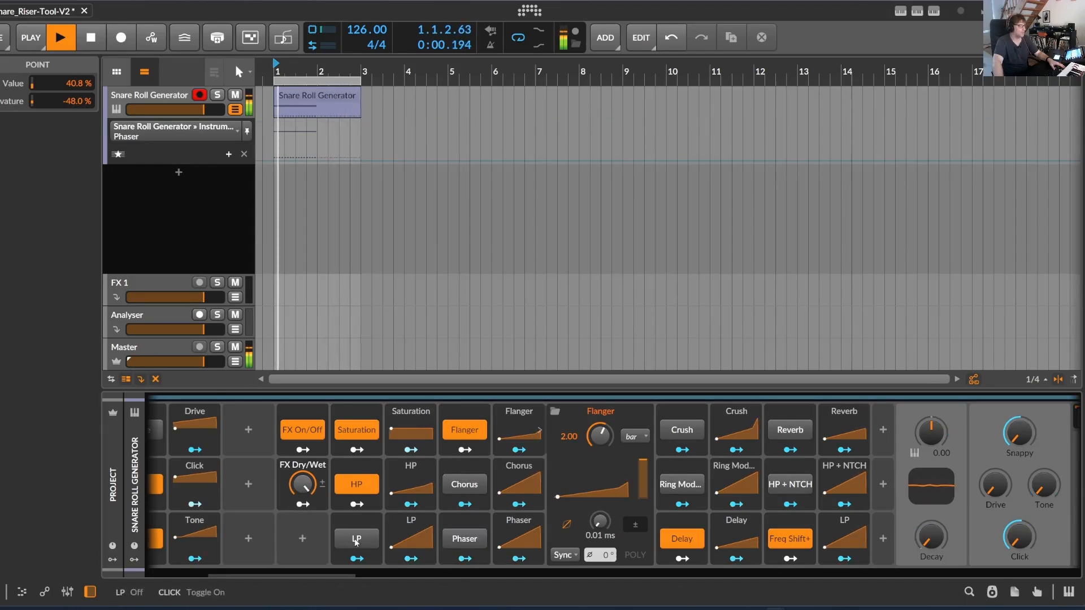
{"action": "left_click", "coordinate": [356, 539]}
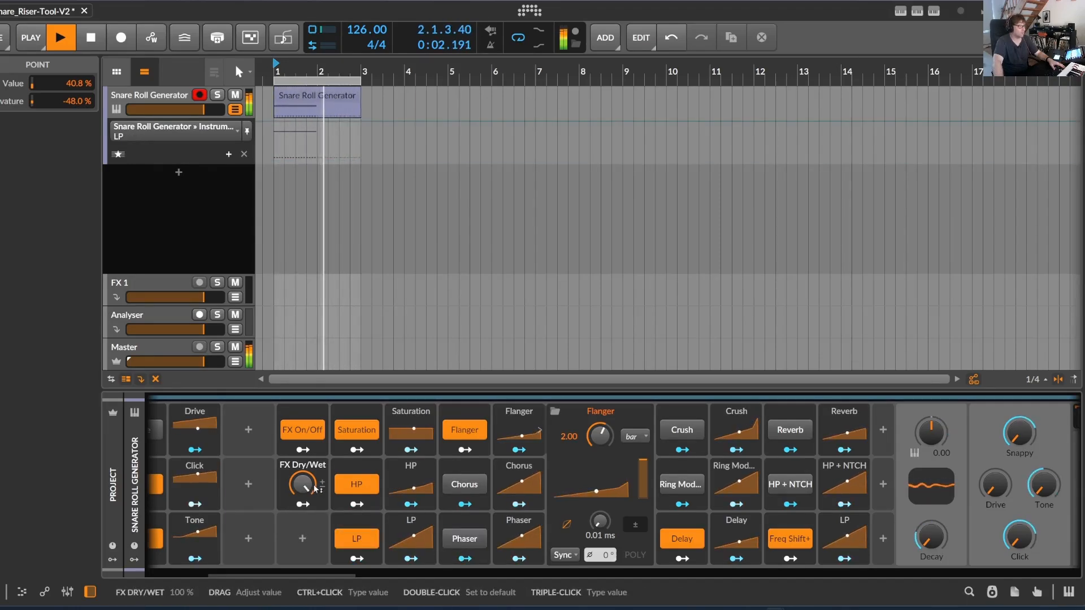
{"action": "left_click", "coordinate": [356, 539]}
- Compare the sound by sweeping FX Dry/Wet to 0 % and up to 77.4 %, and toggling the FX and Flanger off and on
{"action": "left_click_drag", "start_coordinate": [306, 488], "coordinate": [306, 549]}
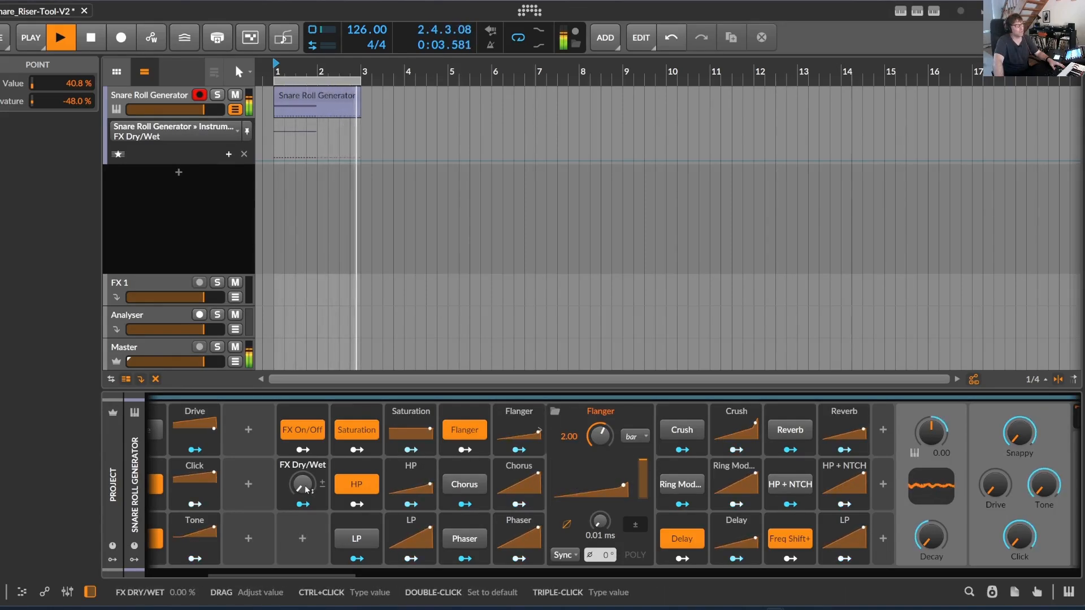
{"action": "left_click_drag", "start_coordinate": [305, 490], "coordinate": [305, 445]}
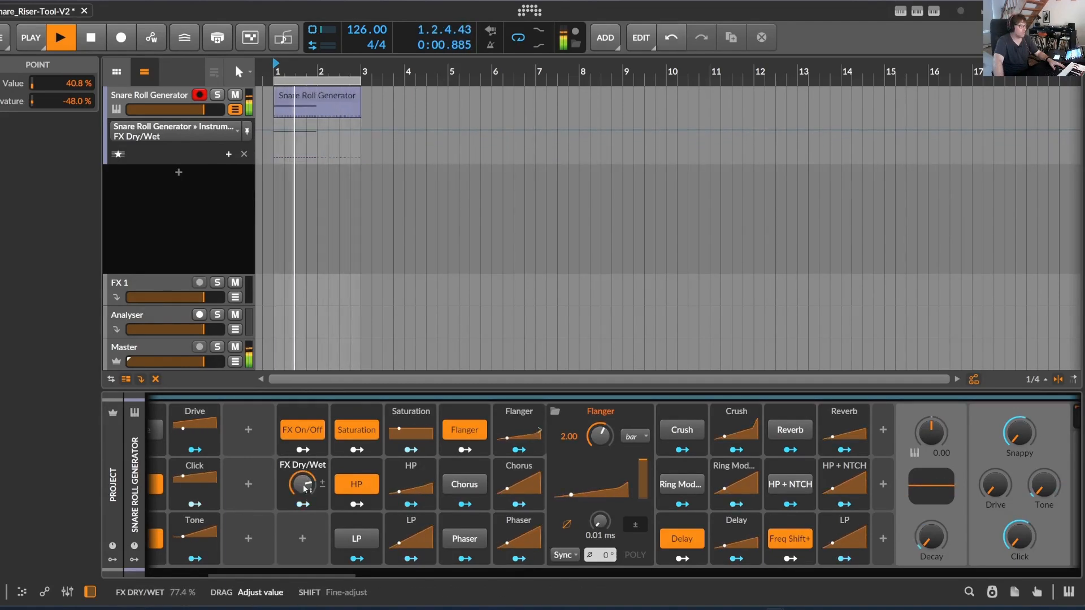
{"action": "left_click", "coordinate": [315, 435]}
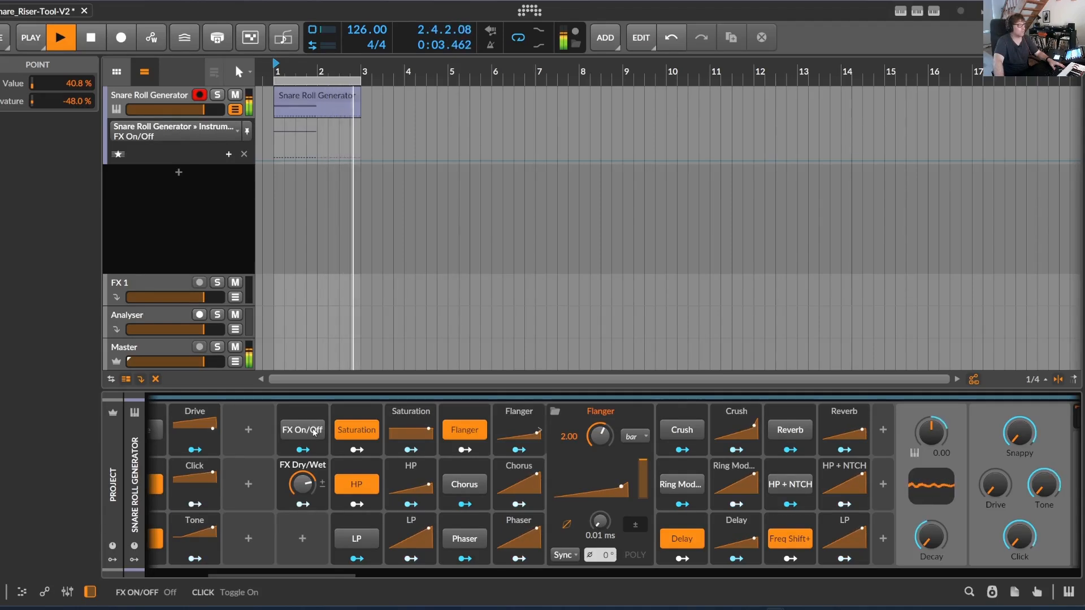
{"action": "left_click", "coordinate": [315, 432]}
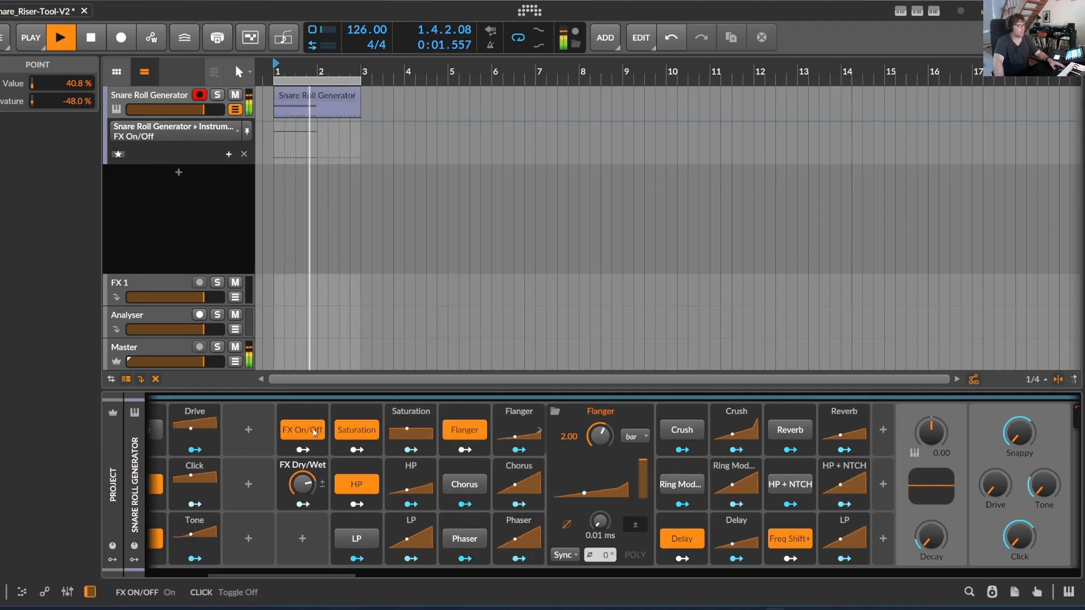
{"action": "left_click", "coordinate": [466, 433]}
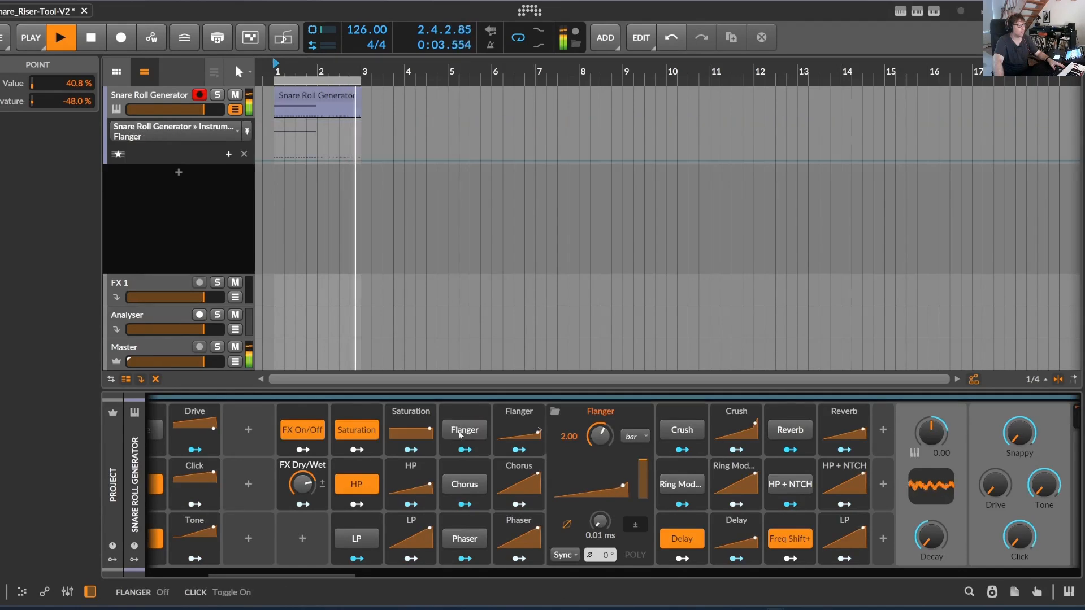
{"action": "left_click", "coordinate": [474, 431]}
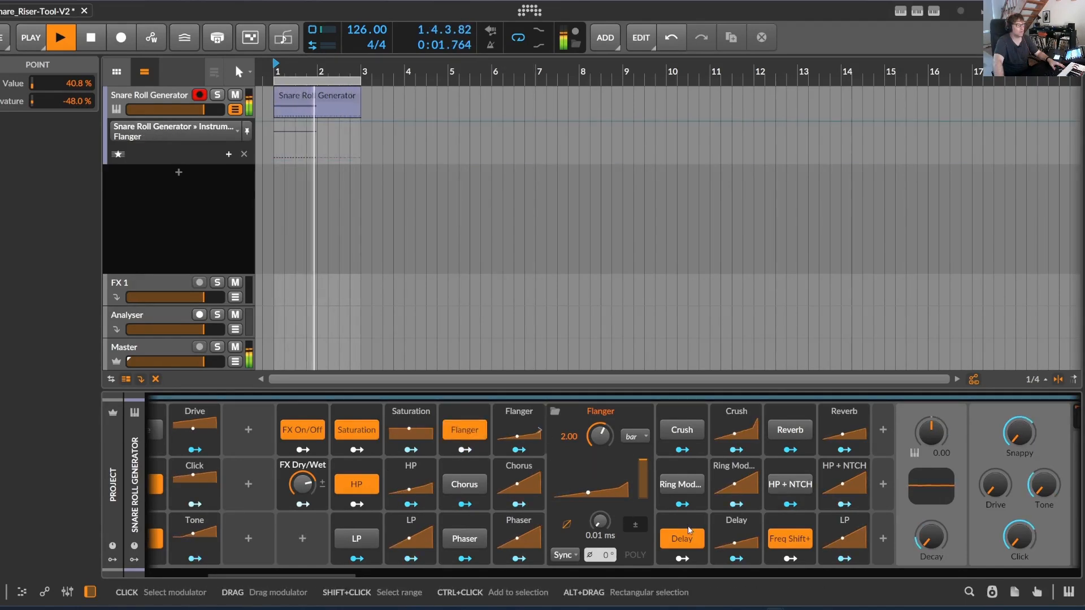
- Switch on the Crush and Reverb effects, sweep FX Dry/Wet and leave it at 100 %, and stop playback
{"action": "left_click", "coordinate": [690, 435]}
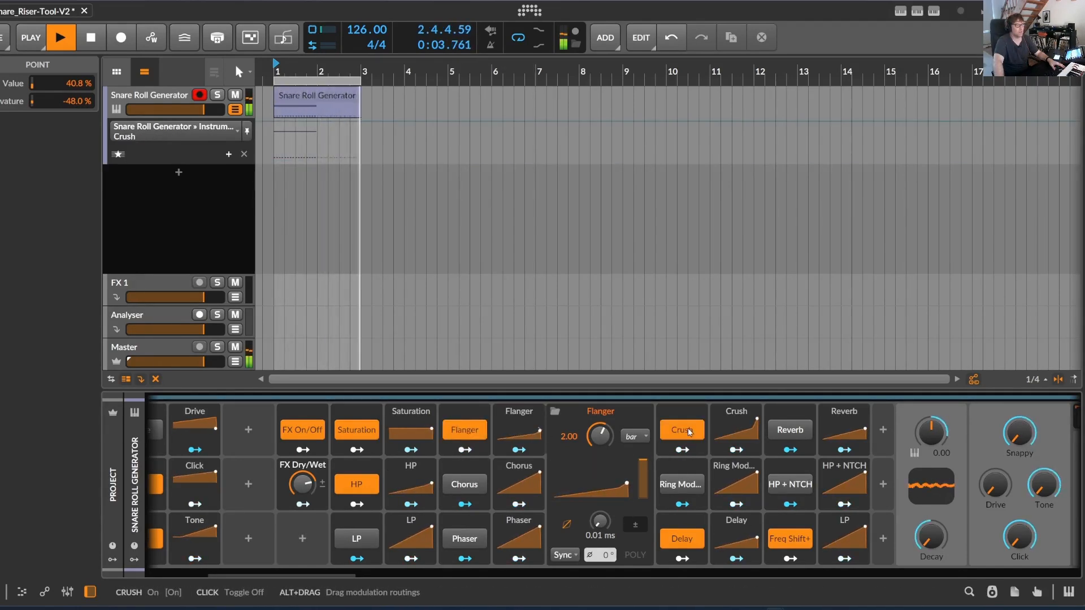
{"action": "left_click", "coordinate": [790, 429]}
{"action": "left_click", "coordinate": [302, 485]}
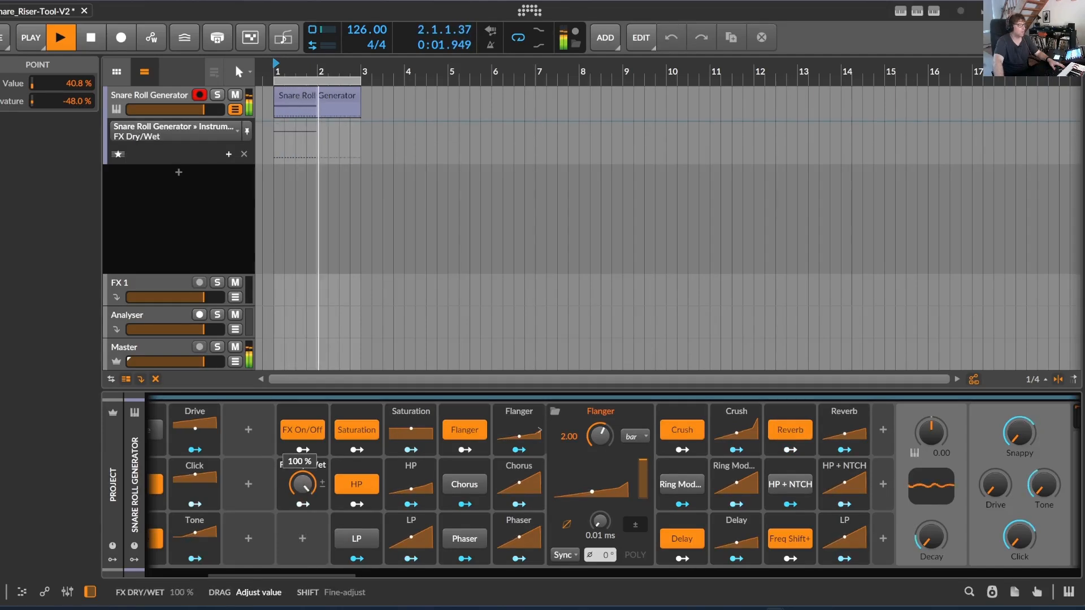
{"action": "left_click_drag", "start_coordinate": [302, 485], "coordinate": [302, 525]}
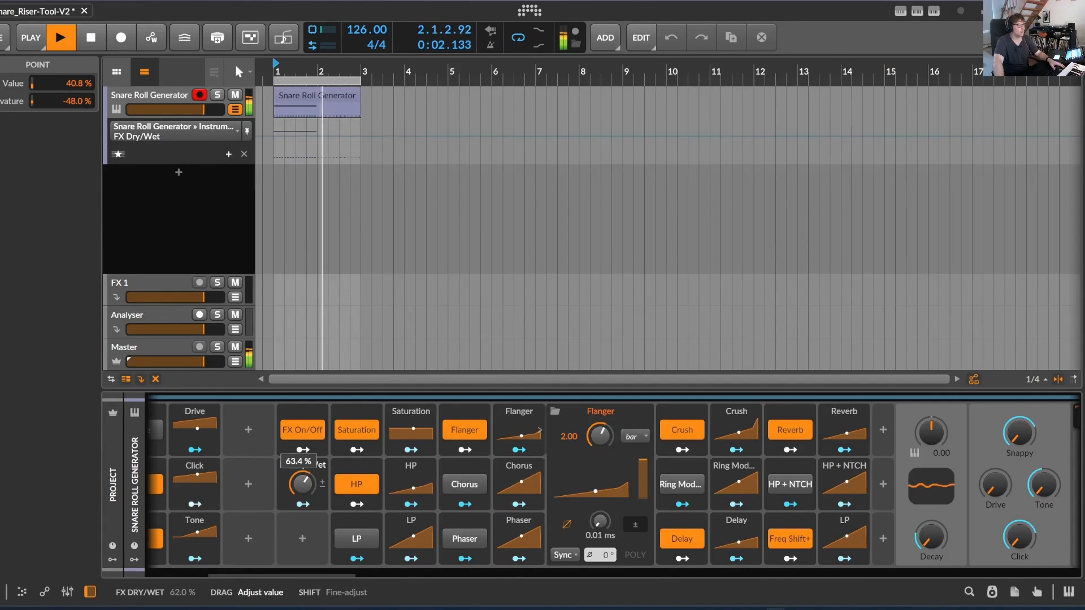
{"action": "left_click", "coordinate": [100, 33]}
- Replace the arranger clip with a generated 4-bar Riser (Linear) roll using 11 % humanize and Standard dynamics, and play it briefly
{"action": "left_click_drag", "start_coordinate": [497, 70], "coordinate": [487, 111]}
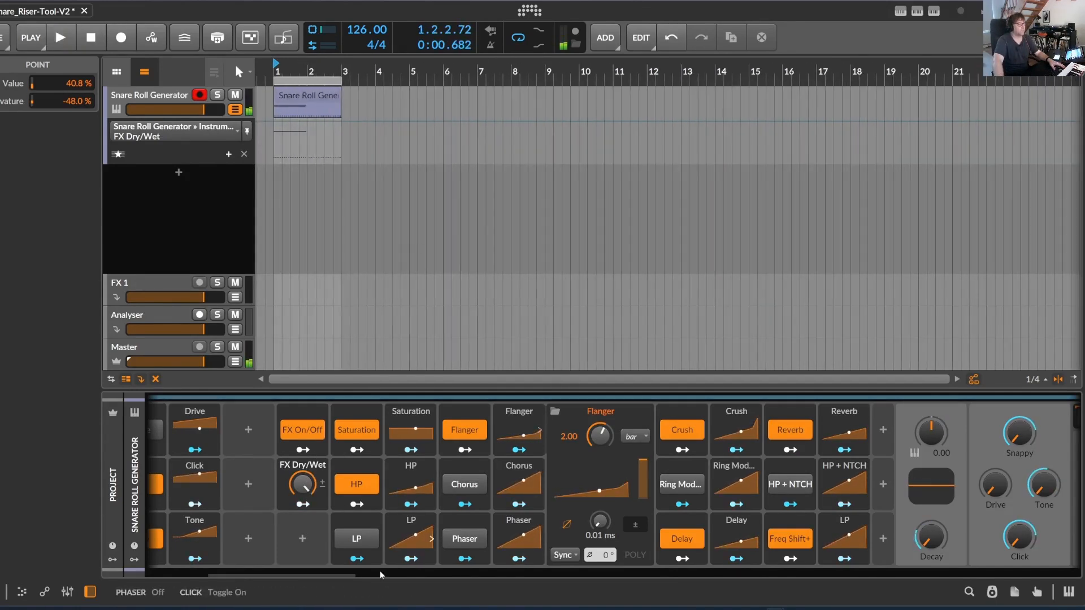
{"action": "left_click_drag", "start_coordinate": [337, 576], "coordinate": [246, 568]}
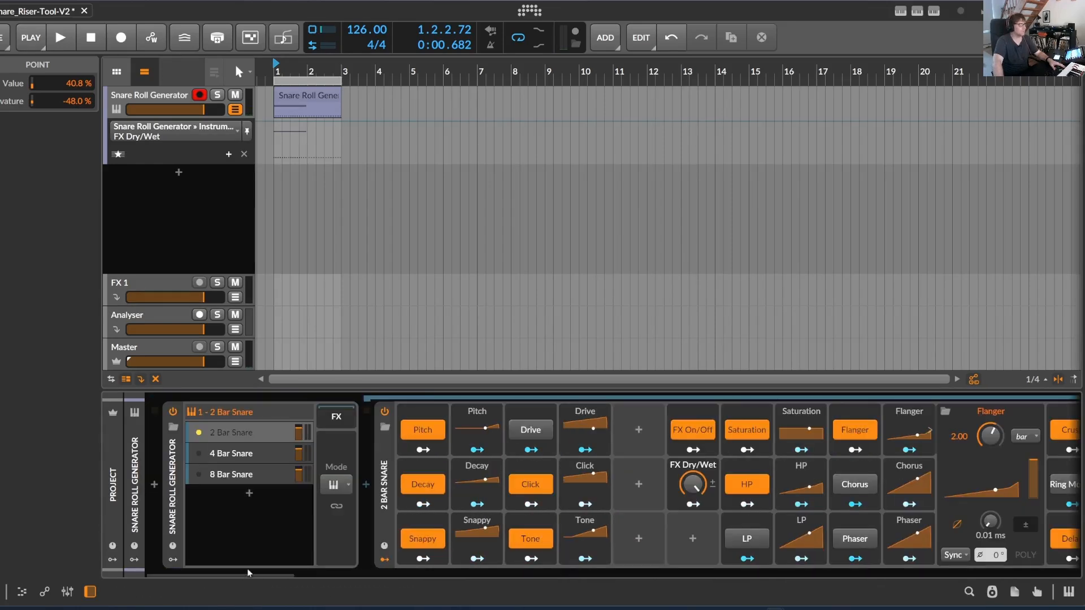
{"action": "left_click", "coordinate": [309, 98]}
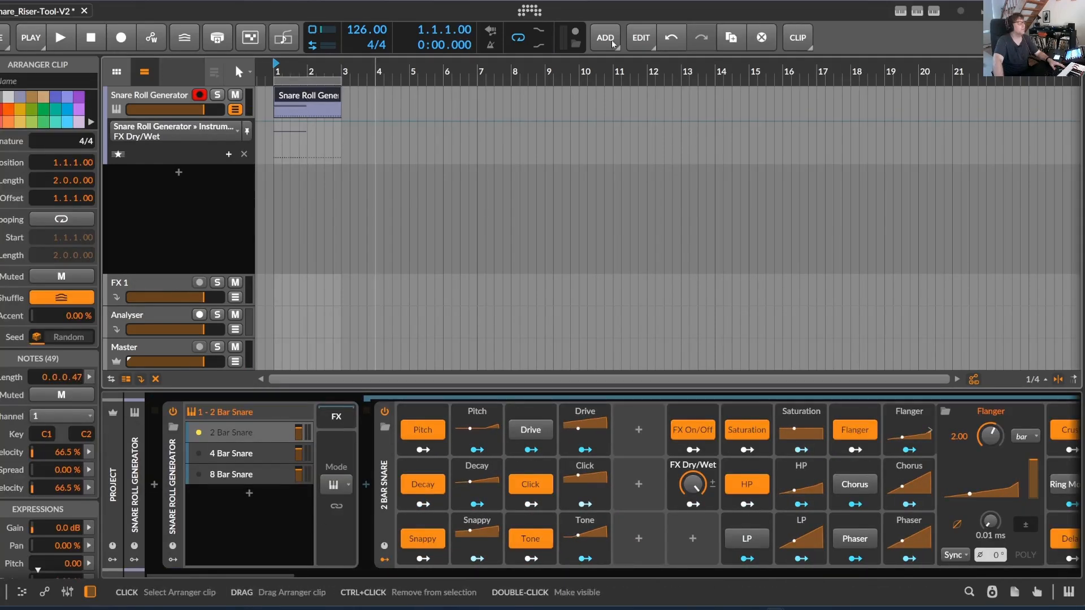
{"action": "left_click", "coordinate": [918, 12]}
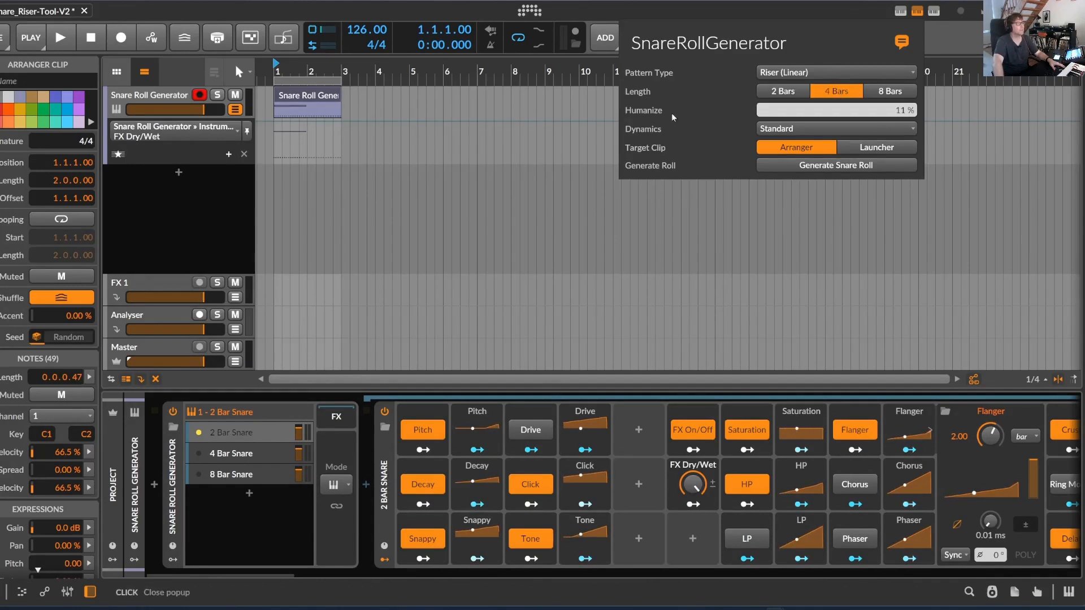
{"action": "left_click", "coordinate": [838, 164]}
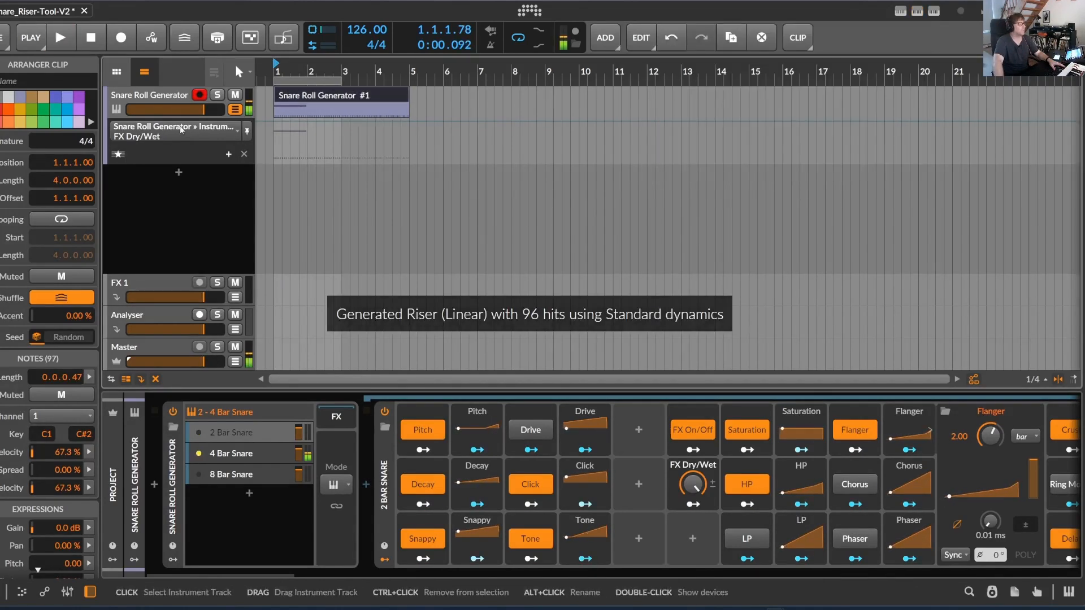
{"action": "key", "text": "space"}
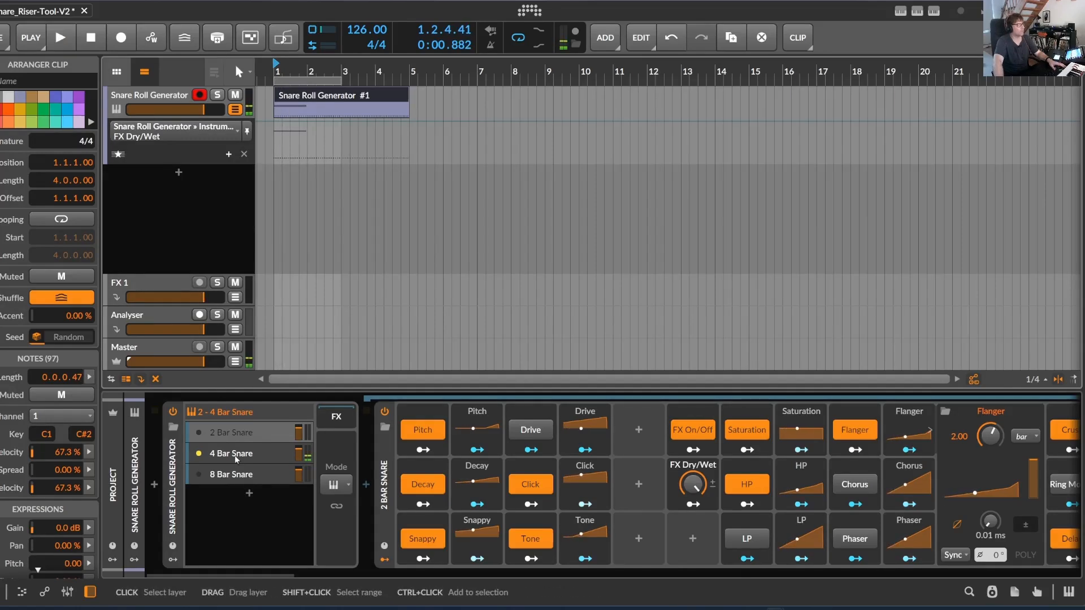
- Examine the 4 Bar Snare layer's modulators and effects, including its Saturation curve
{"action": "left_click", "coordinate": [233, 454]}
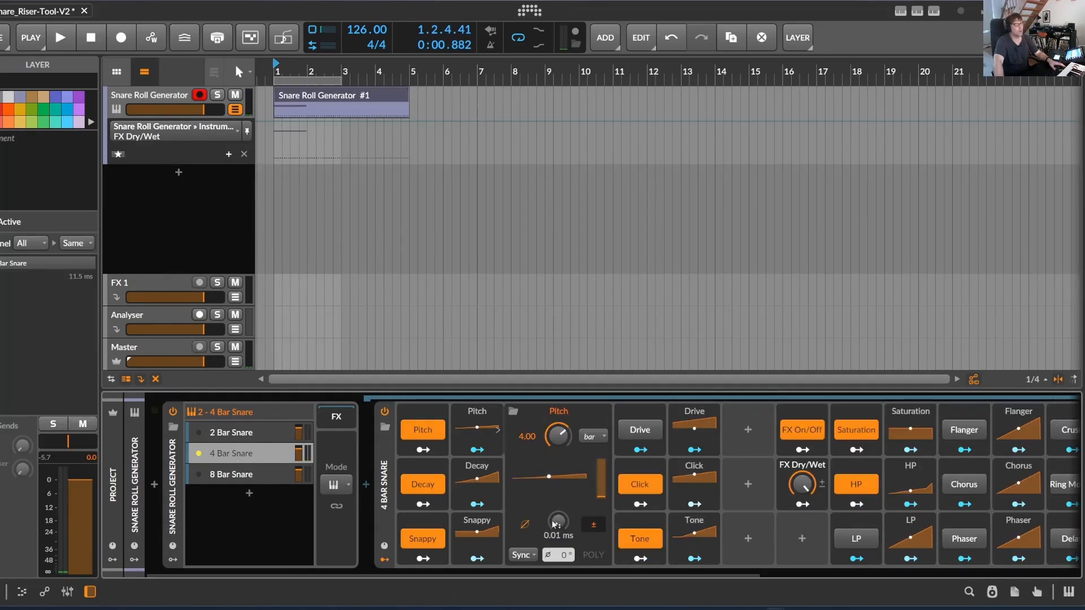
{"action": "left_click_drag", "start_coordinate": [501, 572], "coordinate": [747, 511]}
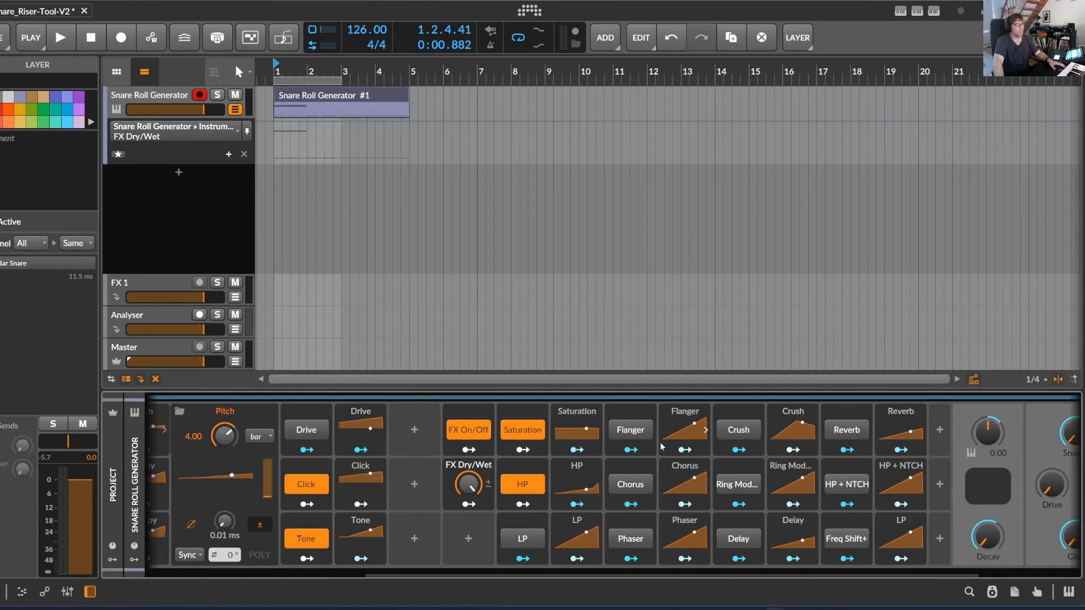
{"action": "left_click", "coordinate": [598, 432]}
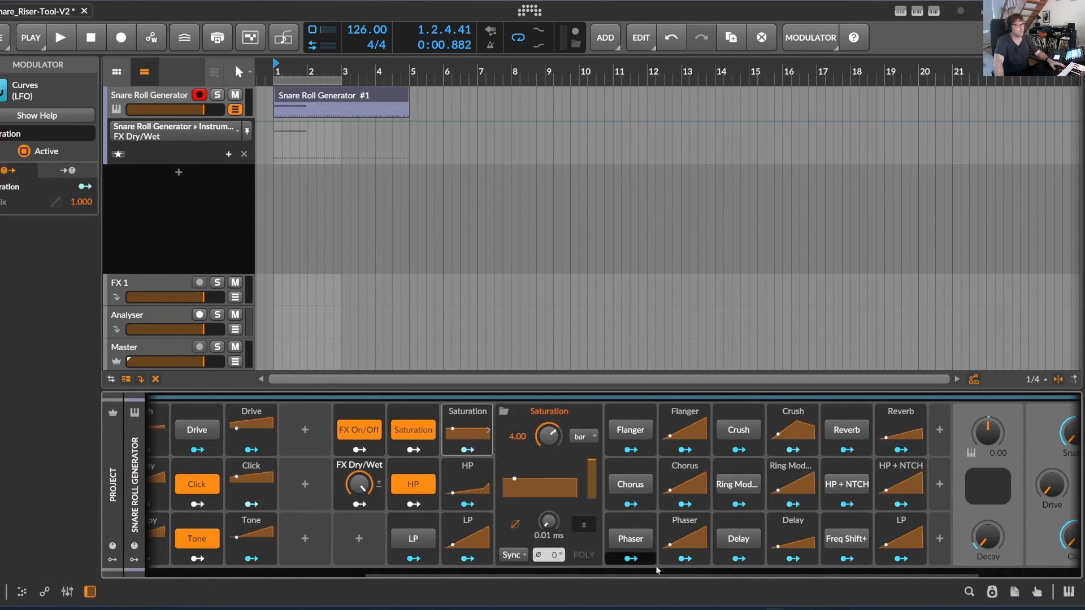
{"action": "left_click_drag", "start_coordinate": [615, 569], "coordinate": [394, 442]}
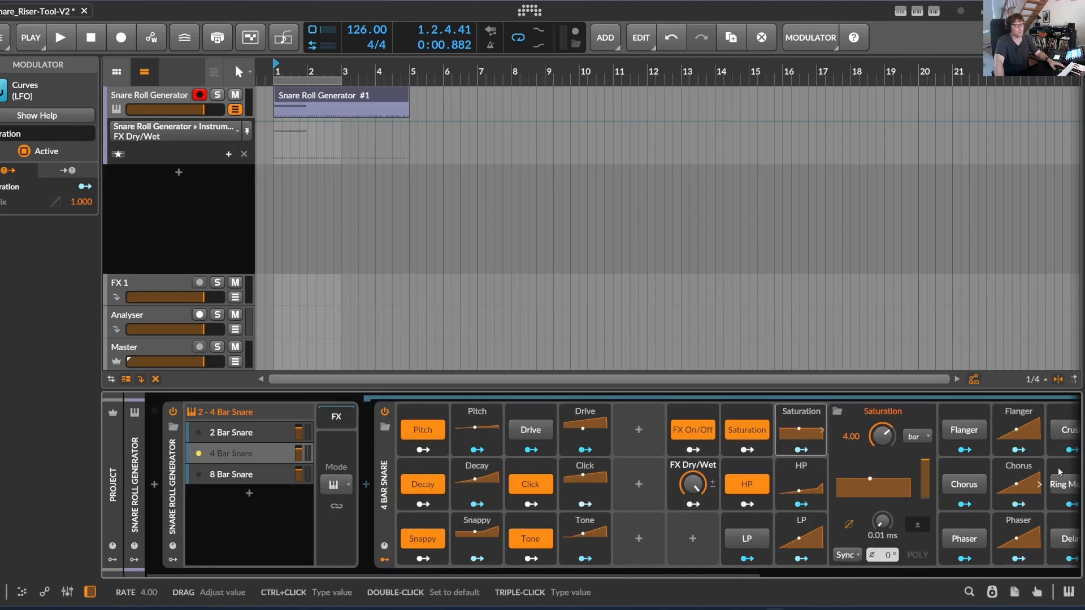
{"action": "left_click_drag", "start_coordinate": [713, 572], "coordinate": [563, 516]}
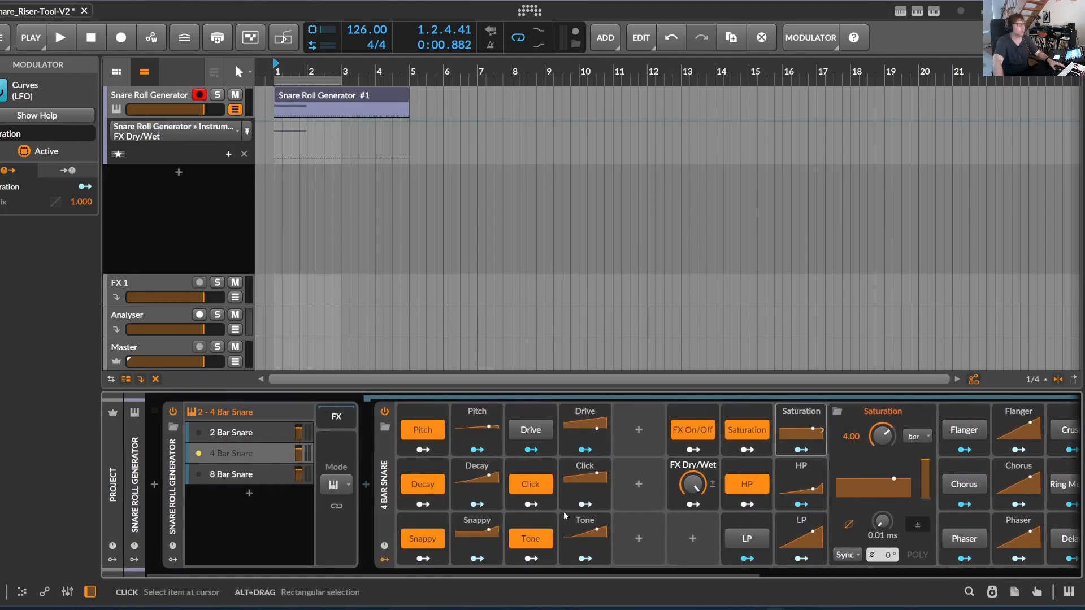
- Generate a 2-bar Riser (Exponential) snare roll with 11 % humanize and Standard dynamics into the arranger clip
{"action": "left_click", "coordinate": [327, 98]}
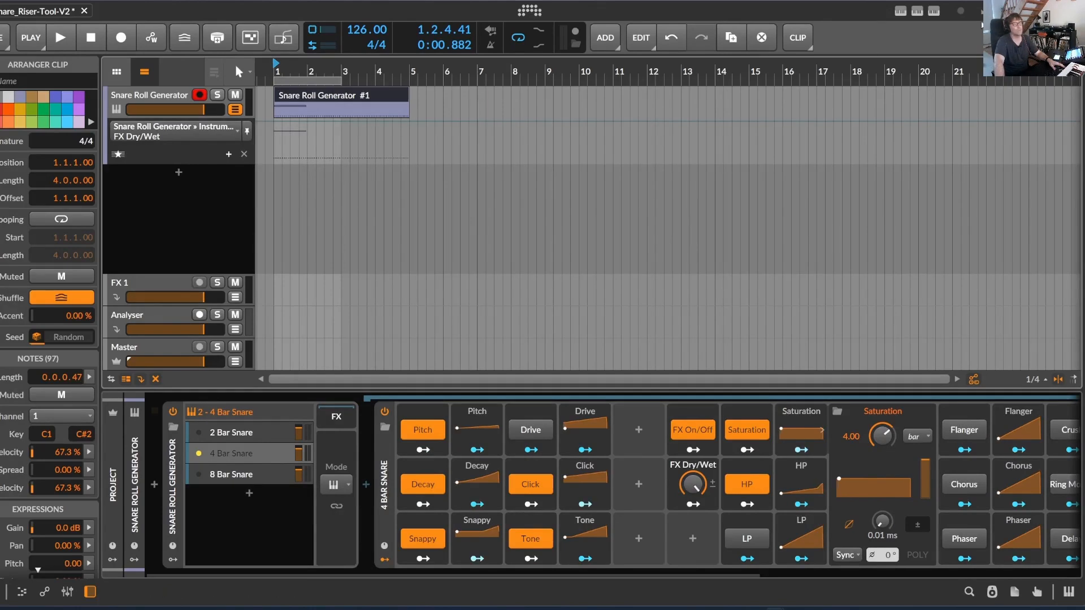
{"action": "left_click", "coordinate": [917, 11]}
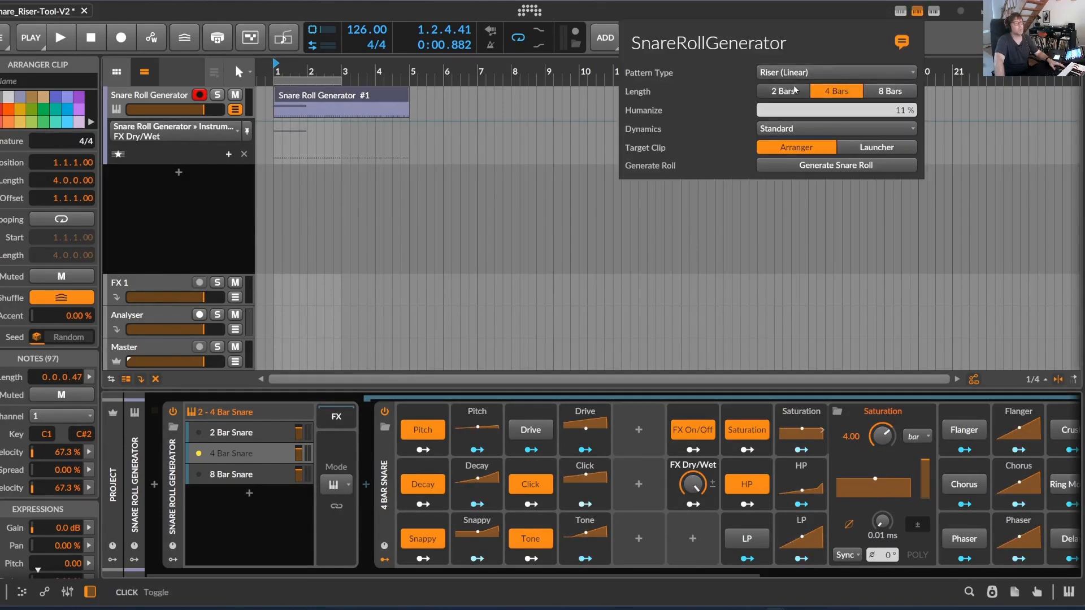
{"action": "left_click", "coordinate": [790, 72]}
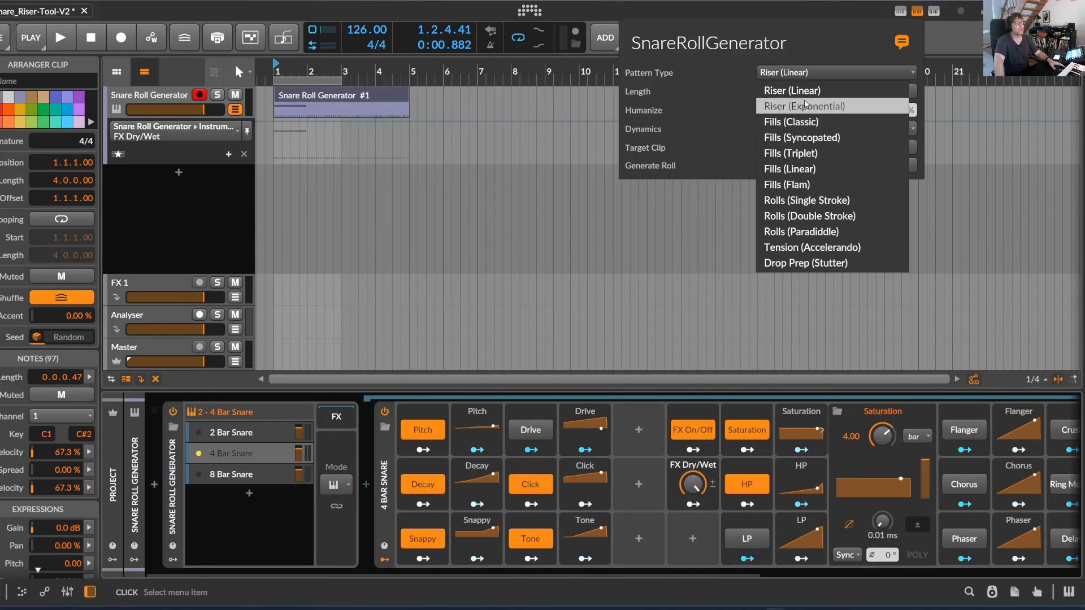
{"action": "left_click", "coordinate": [808, 111]}
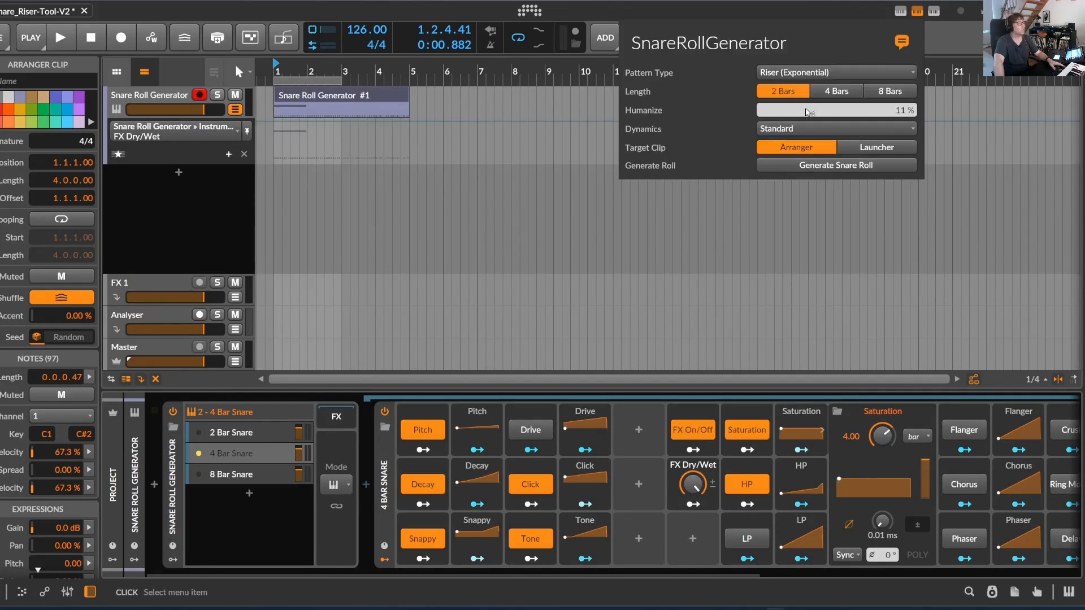
{"action": "left_click", "coordinate": [175, 64]}
{"action": "left_click", "coordinate": [917, 11]}
{"action": "left_click", "coordinate": [830, 167]}
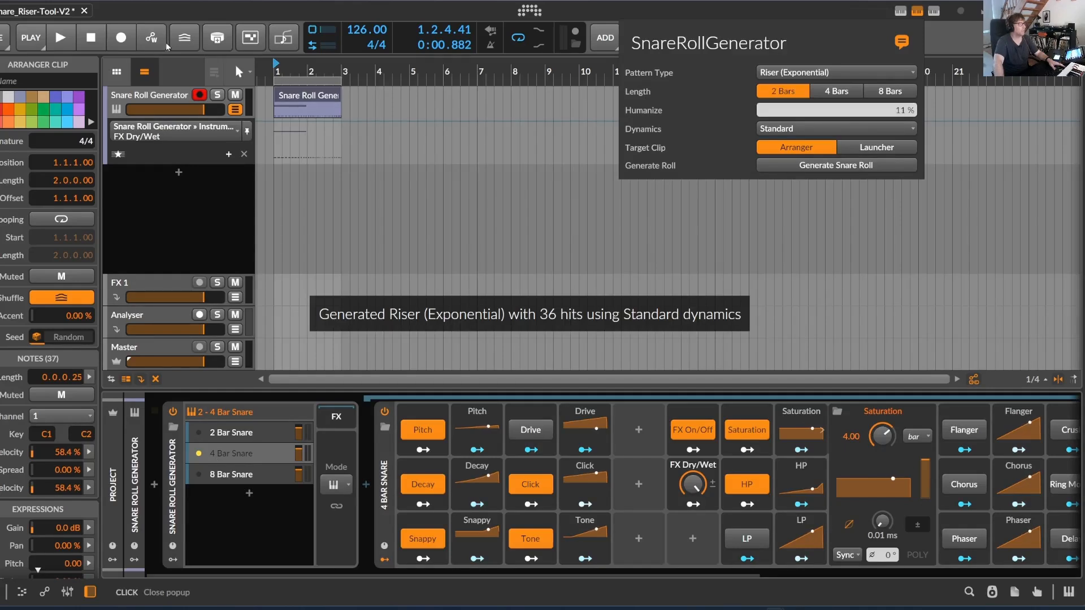
- Play the generated exponential riser roll briefly and show the 2 Bar Snare layer's devices
{"action": "left_click", "coordinate": [60, 38]}
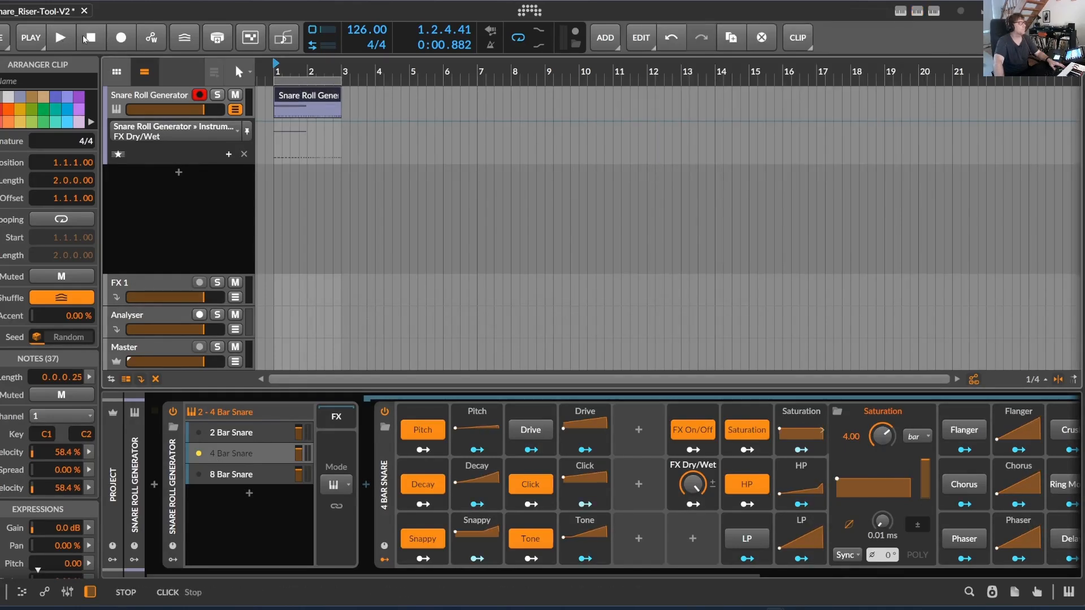
{"action": "left_click", "coordinate": [67, 42]}
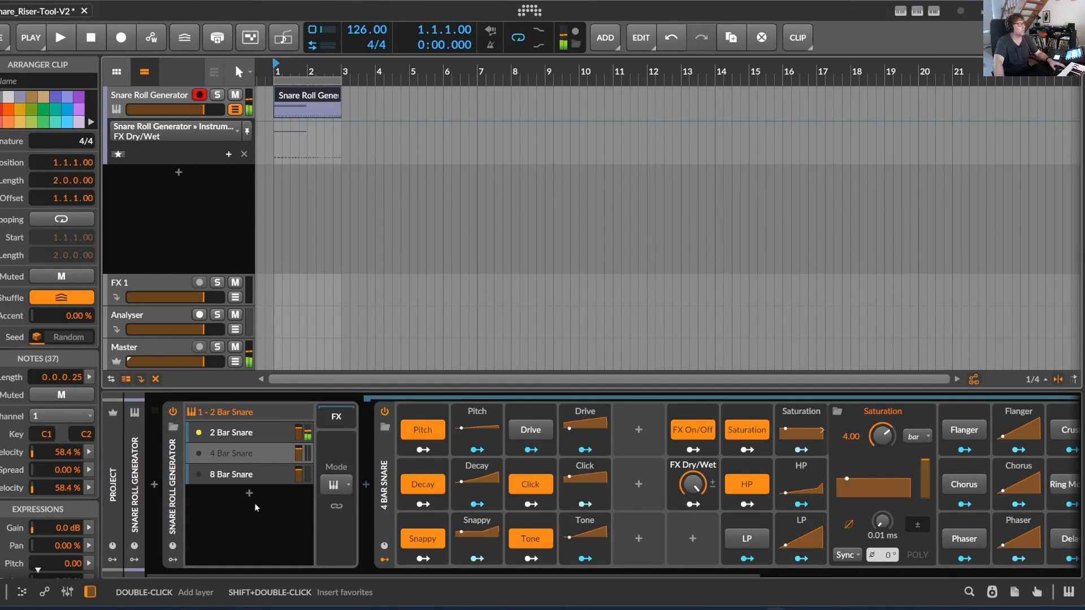
{"action": "left_click", "coordinate": [253, 434]}
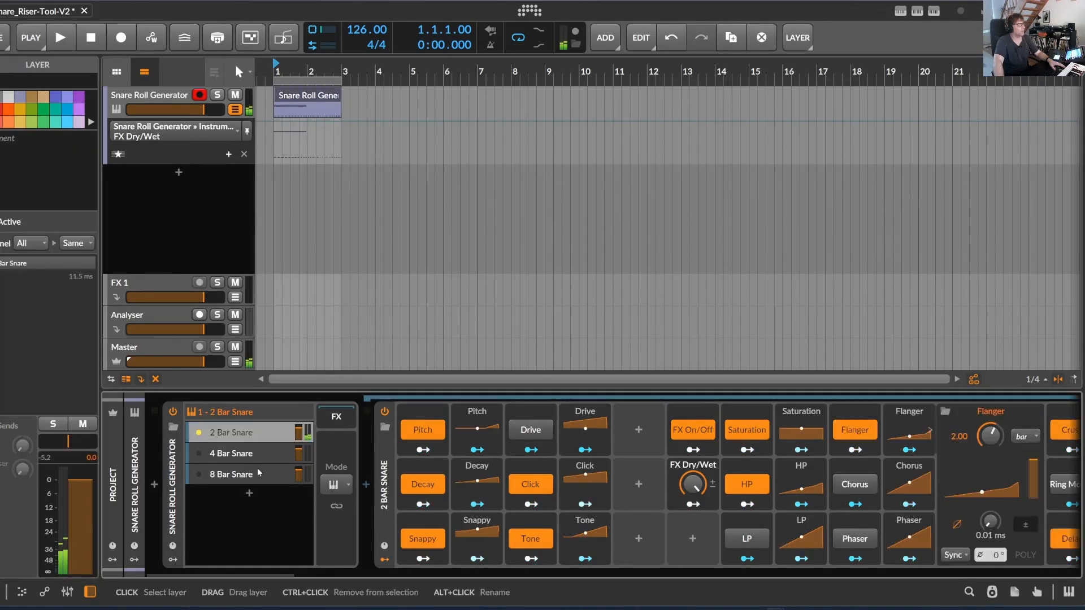
- Examine the roll clip's notes and velocities in an enlarged note editor while playing it
{"action": "double_click", "coordinate": [312, 102]}
{"action": "left_click_drag", "start_coordinate": [385, 405], "coordinate": [345, 204]}
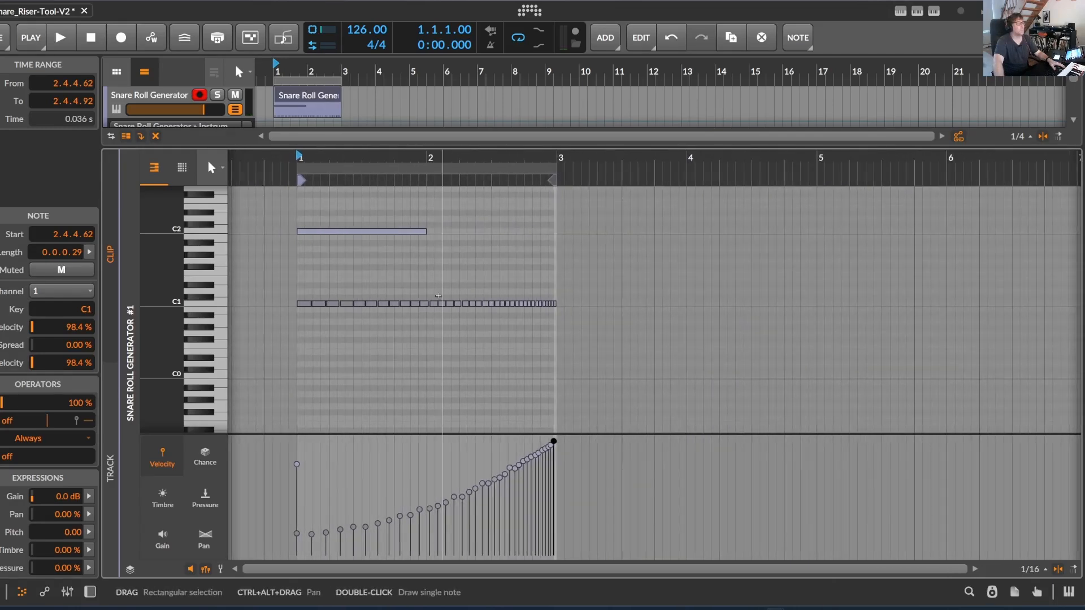
{"action": "key", "text": "space"}
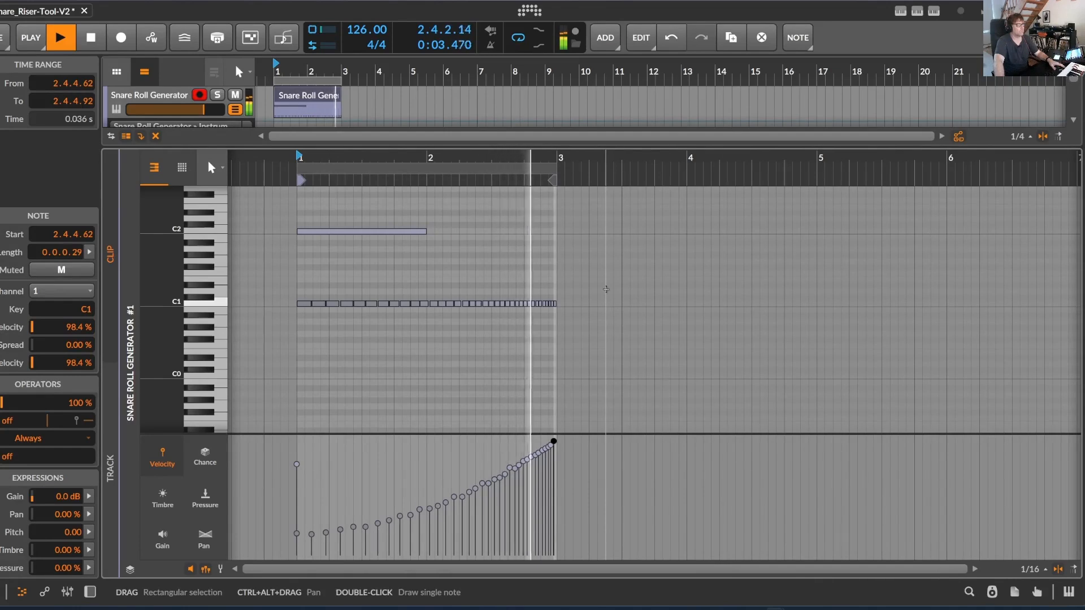
- Switch off the 2 Bar Snare's Flanger, Crush, Delay and Freq Shift+ effects and play the roll briefly
{"action": "double_click", "coordinate": [144, 97]}
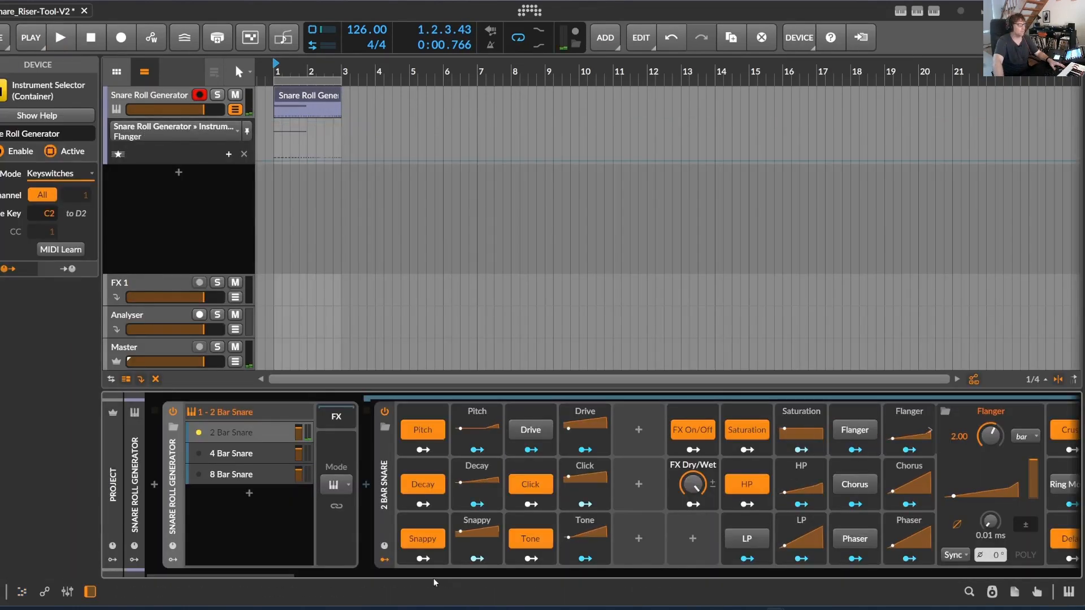
{"action": "left_click", "coordinate": [418, 572]}
{"action": "left_click_drag", "start_coordinate": [244, 574], "coordinate": [288, 603]}
{"action": "left_click", "coordinate": [780, 434]}
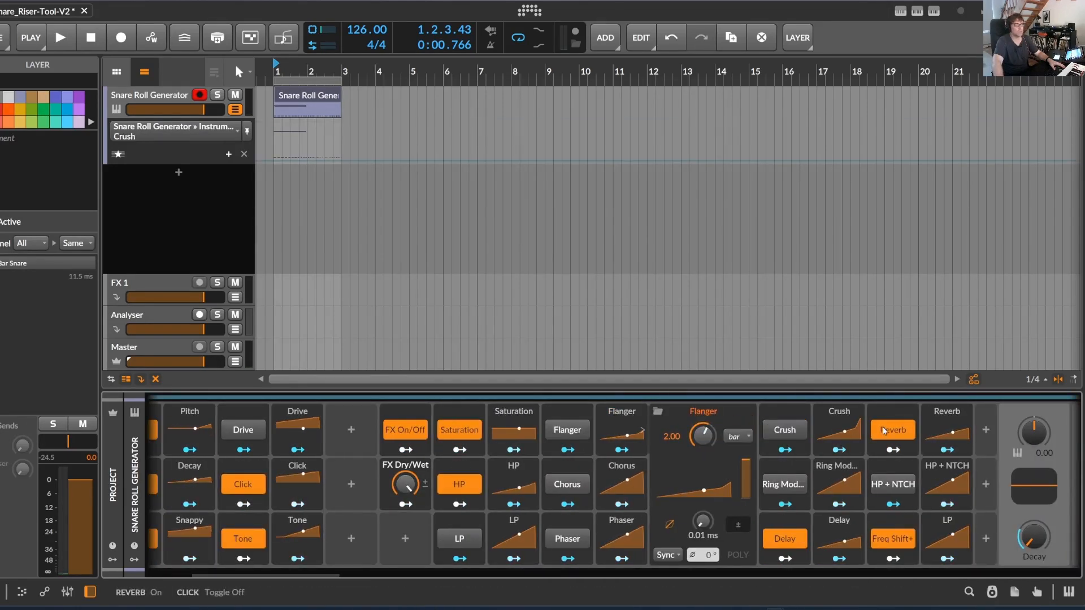
{"action": "left_click", "coordinate": [795, 541]}
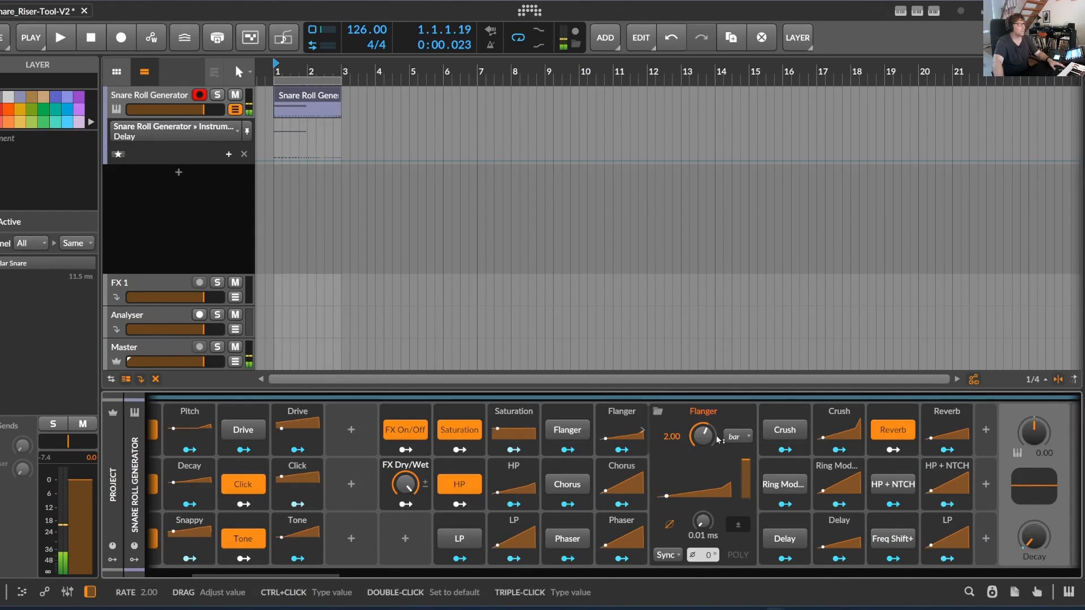
{"action": "key", "text": "space"}
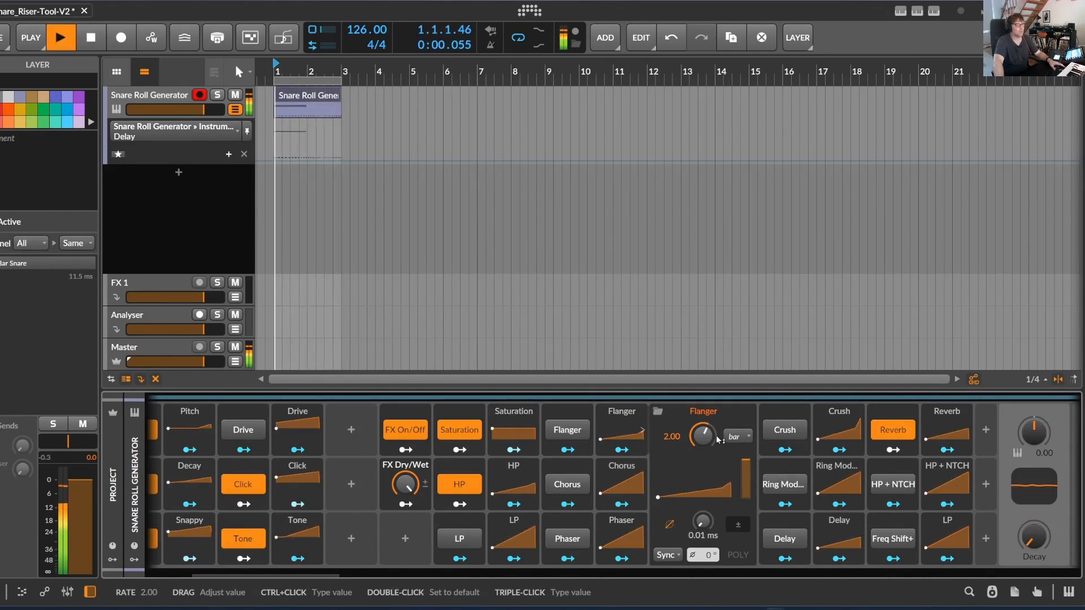
{"action": "key", "text": "space"}
- Make the Snare Roll Generator track taller and generate a 2-bar Riser (Exponential) roll with 11 % humanize and Wave dynamics into the arranger clip
{"action": "left_click_drag", "start_coordinate": [291, 67], "coordinate": [325, 112]}
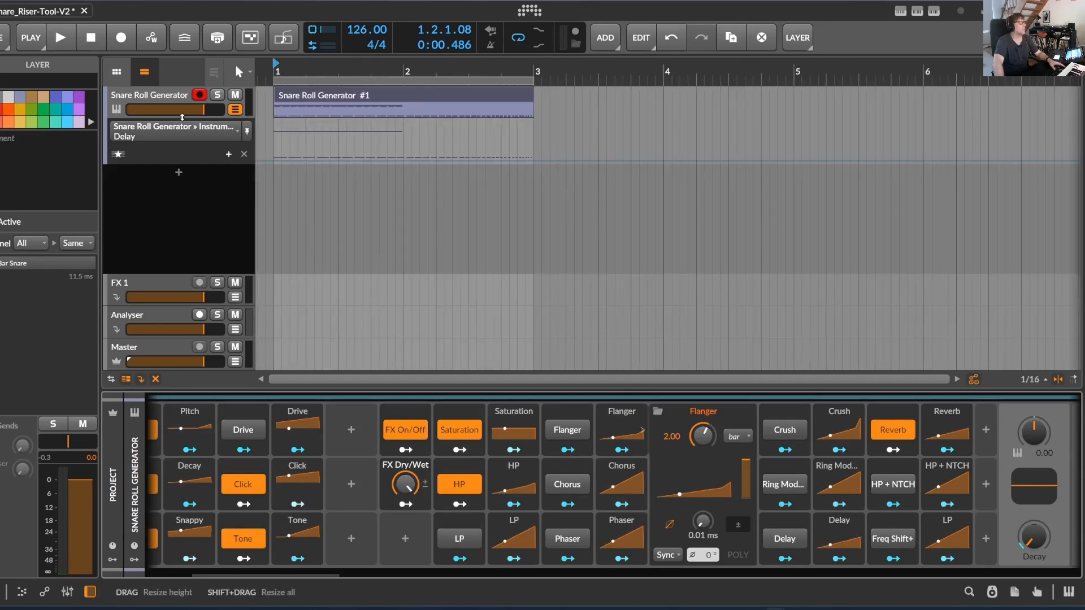
{"action": "left_click_drag", "start_coordinate": [182, 117], "coordinate": [182, 209]}
{"action": "left_click", "coordinate": [372, 94]}
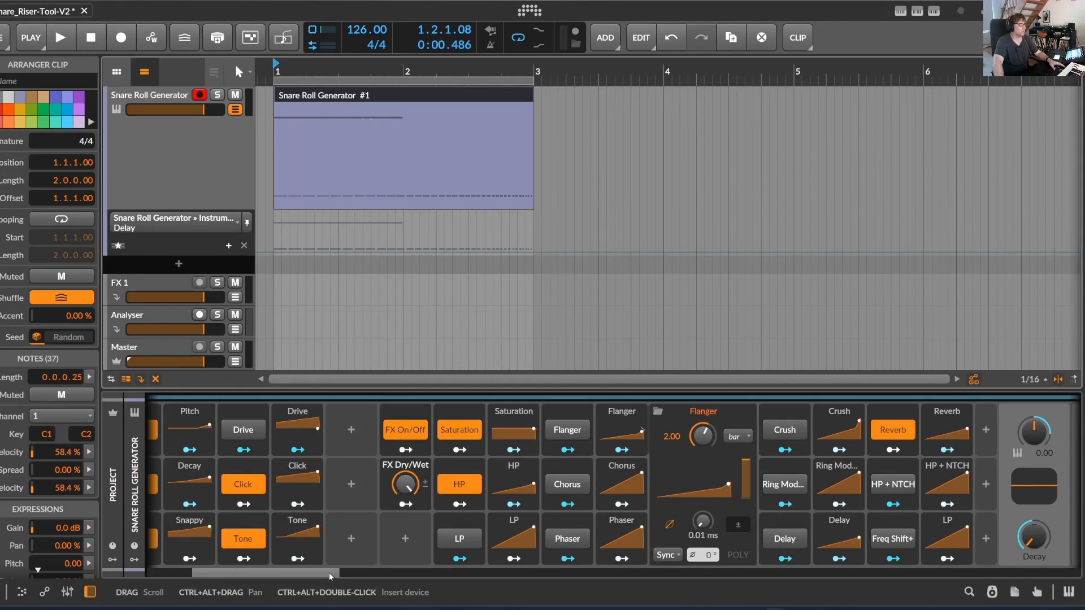
{"action": "left_click_drag", "start_coordinate": [328, 574], "coordinate": [279, 574]}
{"action": "left_click", "coordinate": [921, 12]}
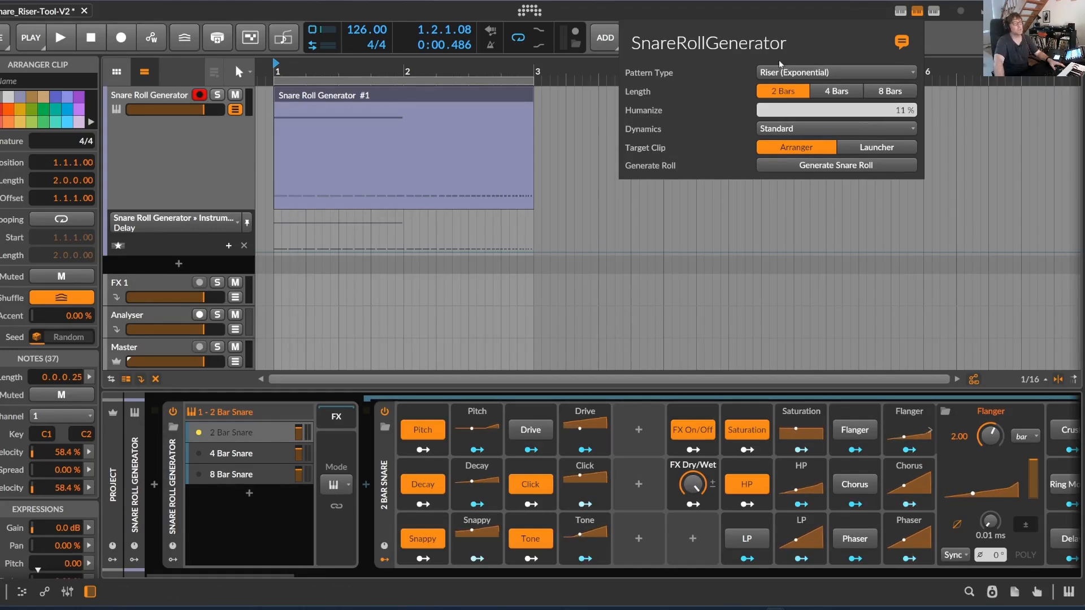
{"action": "left_click", "coordinate": [784, 128]}
{"action": "left_click", "coordinate": [786, 194]}
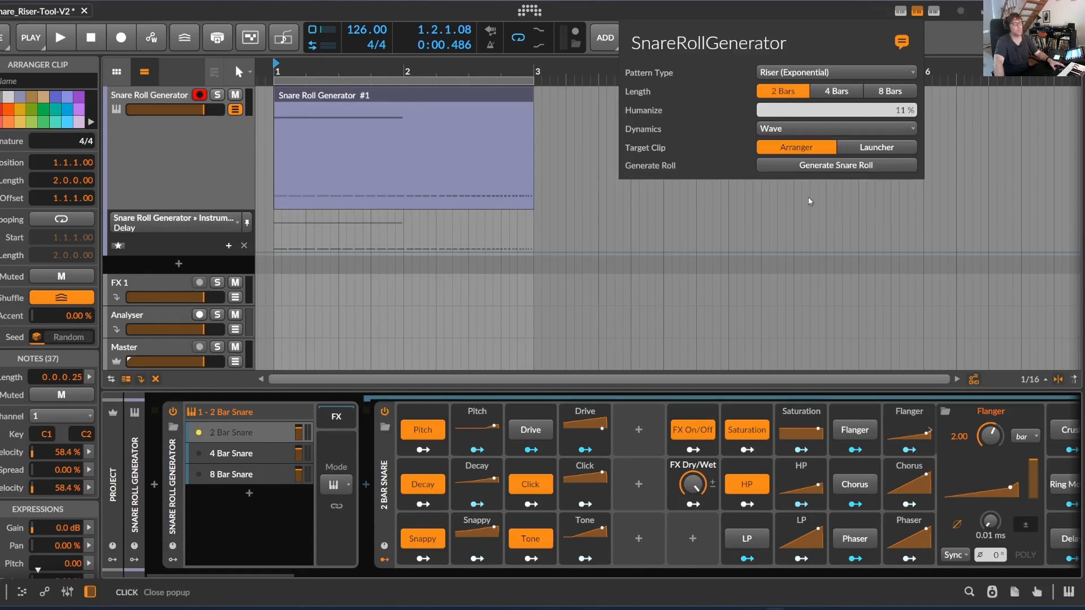
{"action": "left_click", "coordinate": [847, 169]}
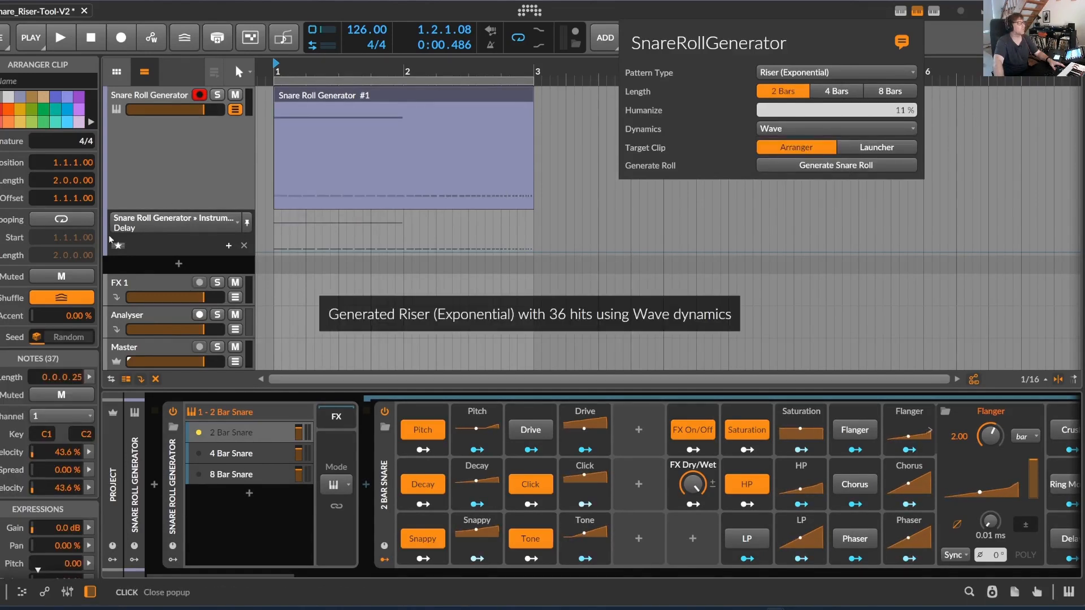
- Examine the Wave roll's velocity curve in an enlarged velocity lane of the note editor and play it
{"action": "double_click", "coordinate": [343, 94]}
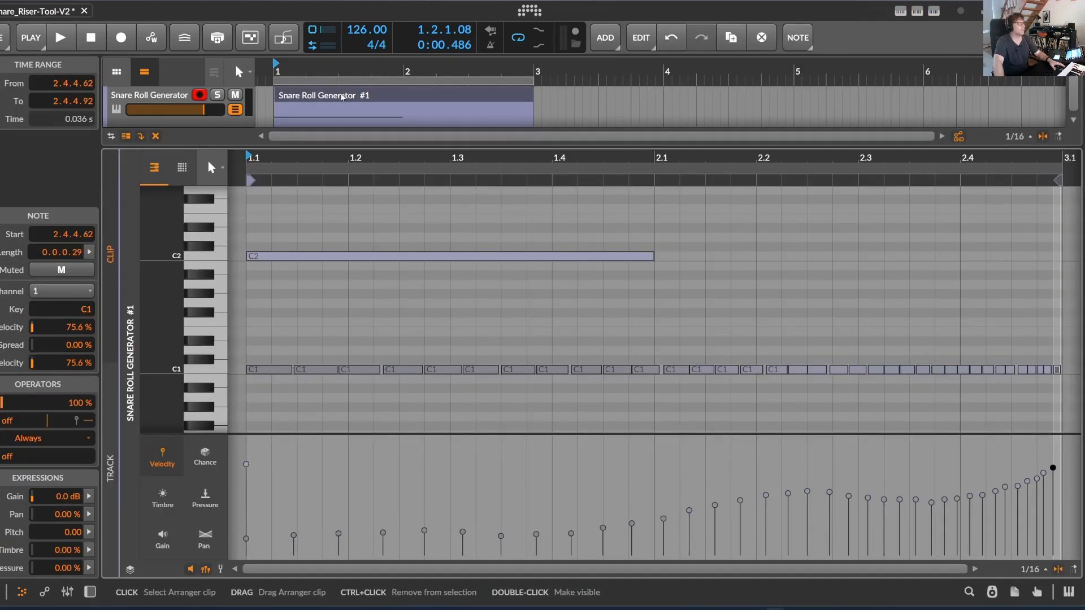
{"action": "left_click_drag", "start_coordinate": [542, 436], "coordinate": [542, 320]}
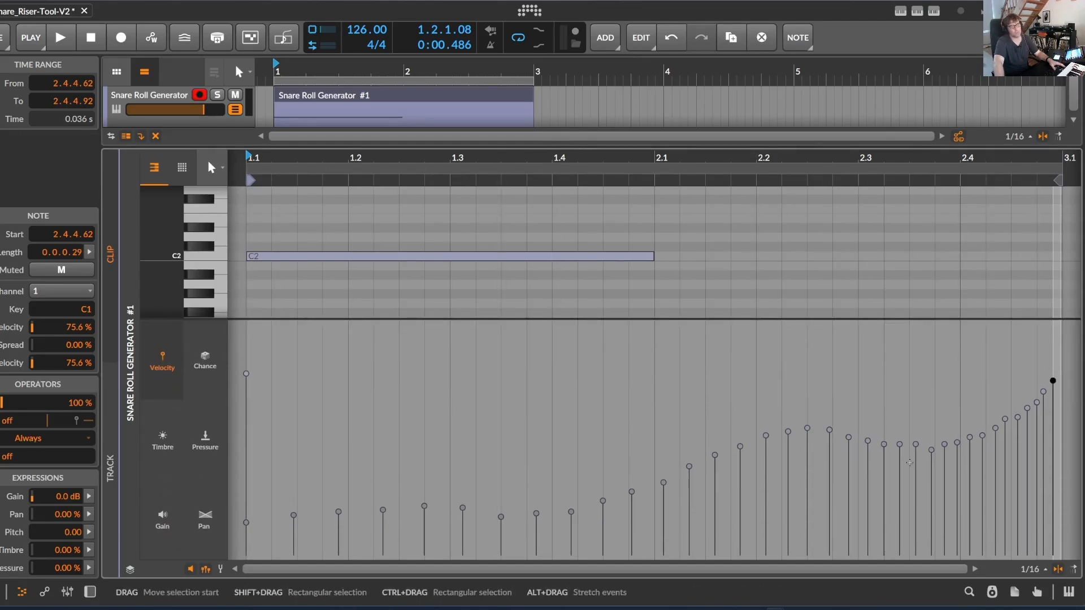
{"action": "key", "text": "space"}
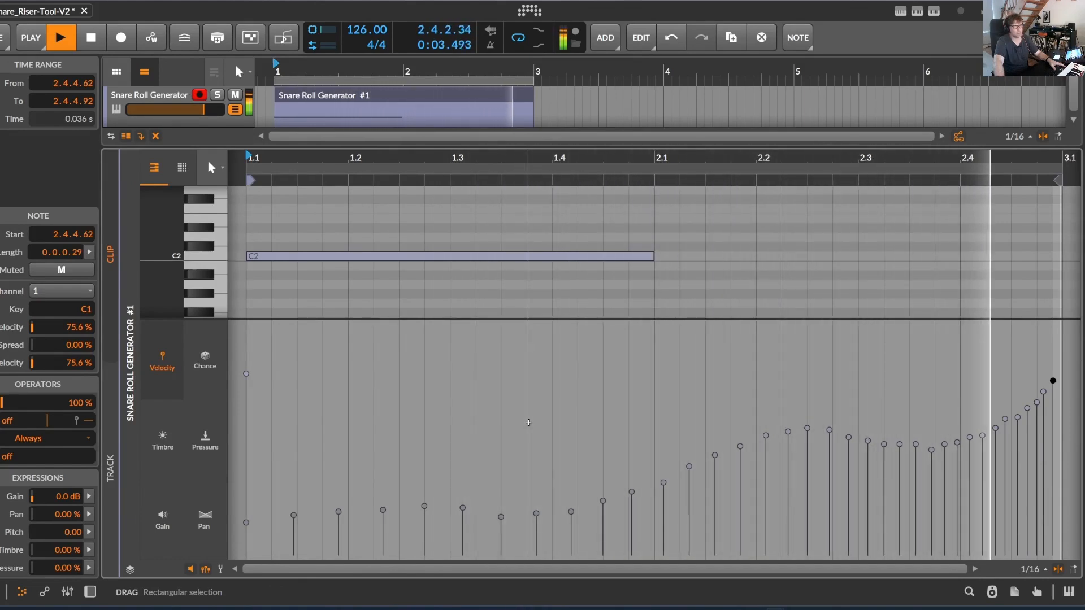
{"action": "key", "text": "space"}
{"action": "left_click_drag", "start_coordinate": [322, 318], "coordinate": [336, 485]}
{"action": "left_click_drag", "start_coordinate": [324, 159], "coordinate": [281, 134]}
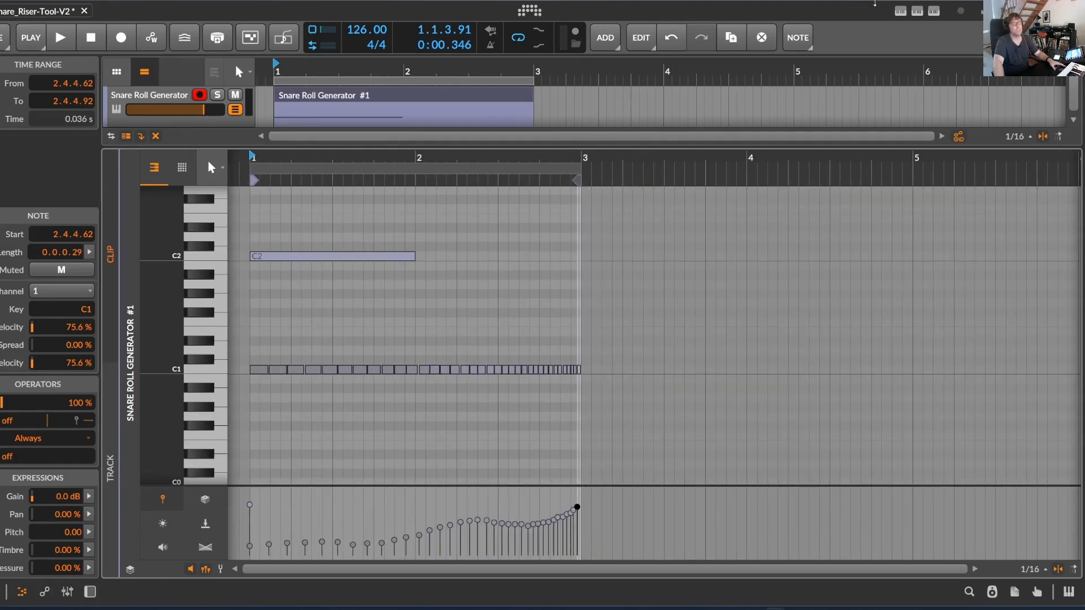
- Show more of the arranger above the note editor, generate a 2-bar Fills (Classic) roll with Crescendo dynamics into the arranger clip, and play it
{"action": "left_click_drag", "start_coordinate": [336, 146], "coordinate": [336, 318]}
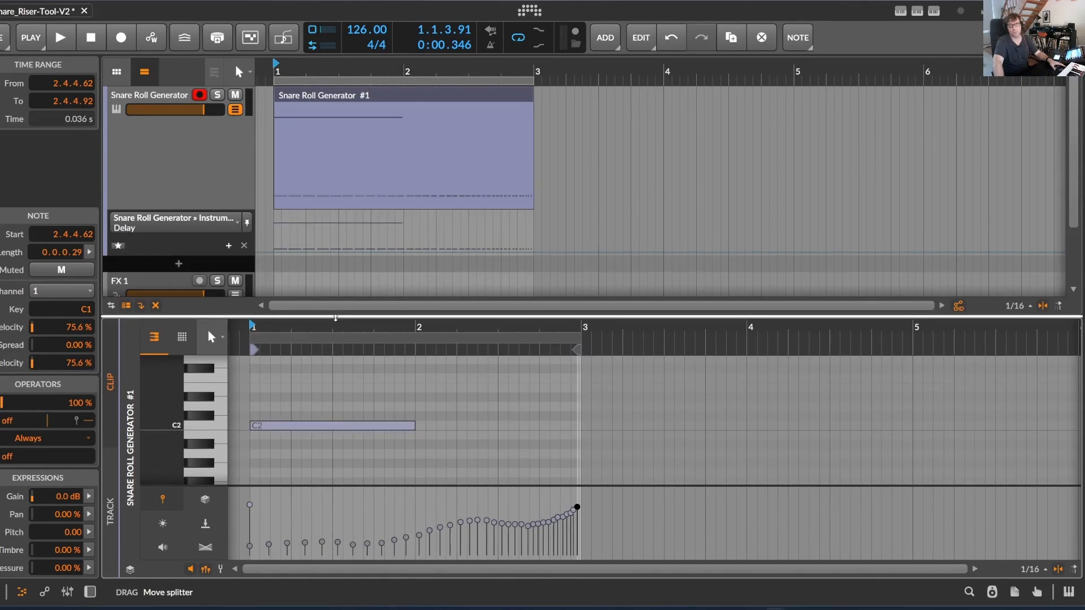
{"action": "left_click", "coordinate": [376, 97]}
{"action": "left_click", "coordinate": [917, 11]}
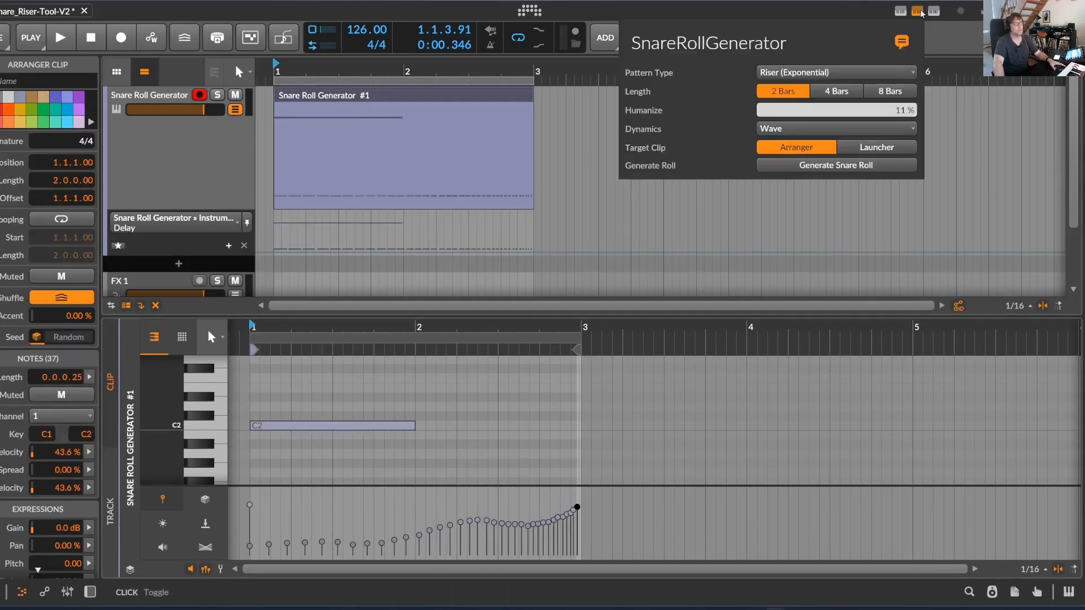
{"action": "left_click", "coordinate": [786, 128]}
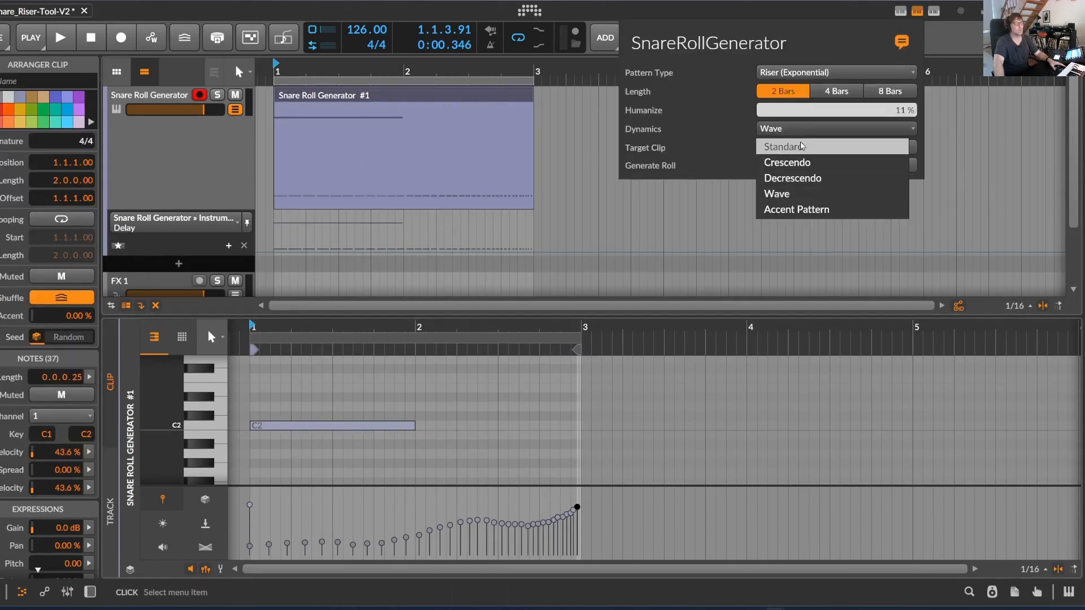
{"action": "left_click", "coordinate": [787, 162]}
{"action": "left_click", "coordinate": [835, 72]}
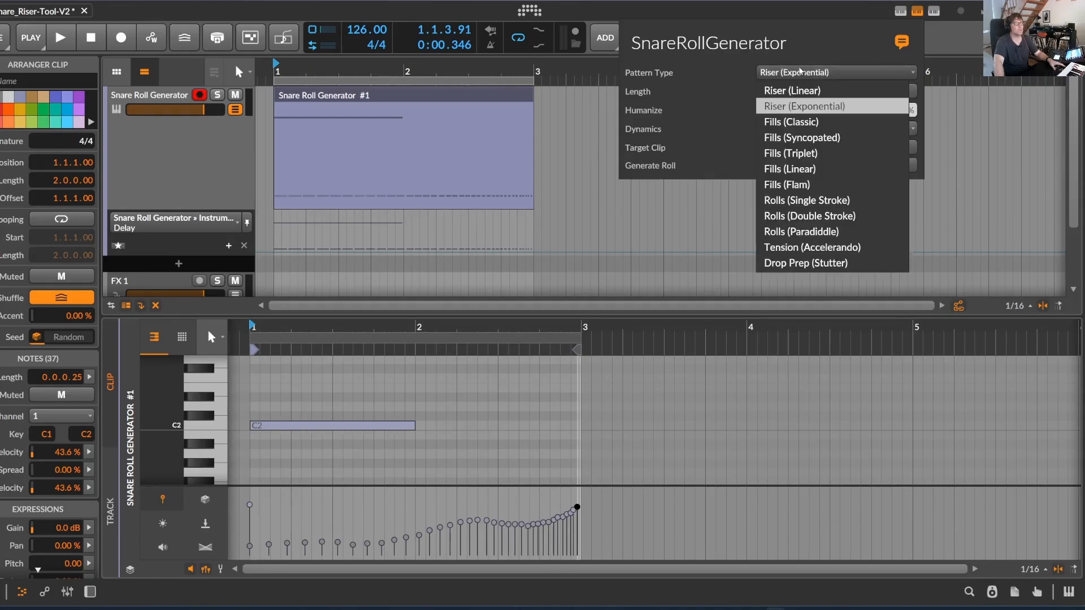
{"action": "left_click", "coordinate": [830, 121]}
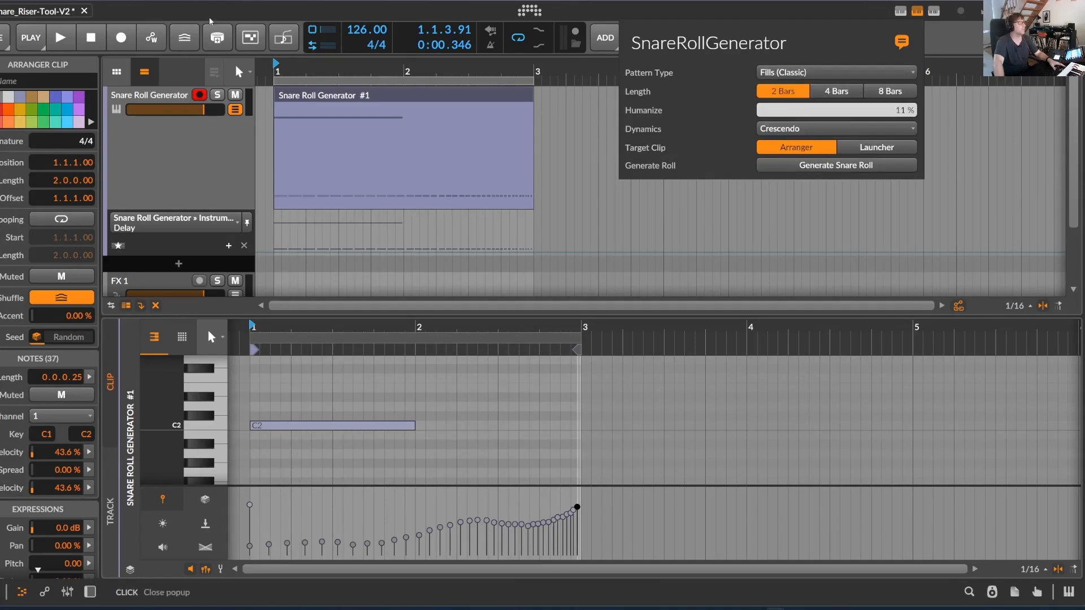
{"action": "left_click", "coordinate": [826, 166]}
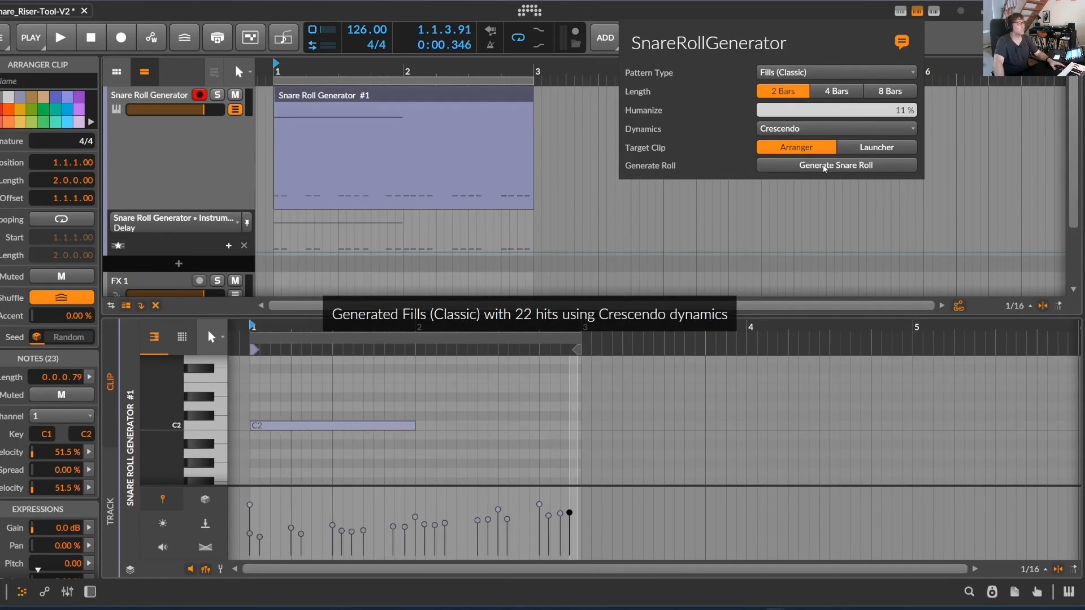
{"action": "key", "text": "space"}
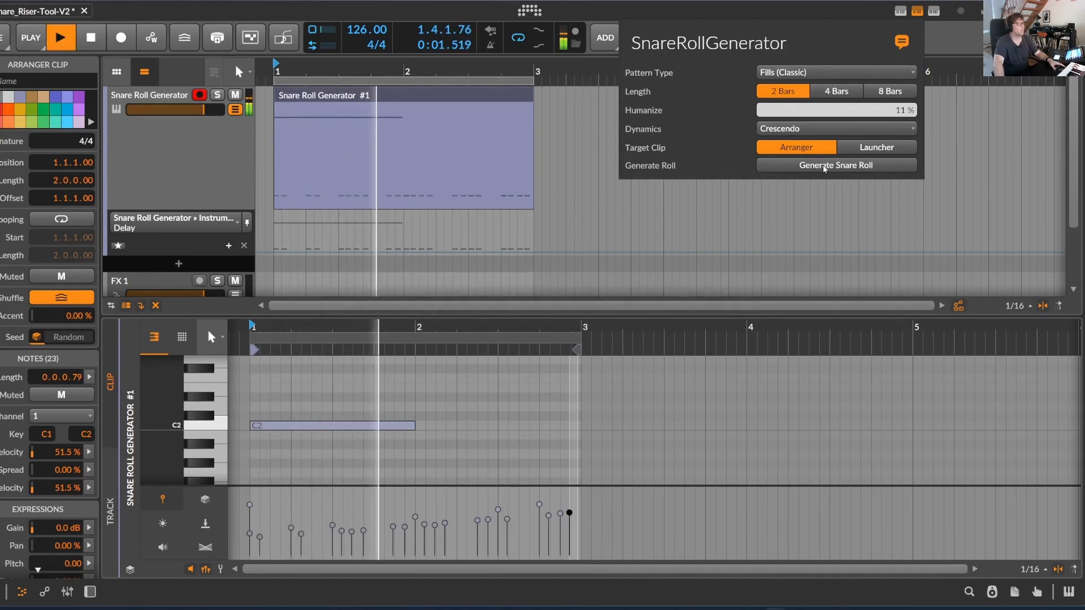
- Replace the clip with a generated 2-bar Fills (Syncopated) roll using Crescendo dynamics while playback runs
{"action": "left_click", "coordinate": [824, 75]}
{"action": "left_click", "coordinate": [825, 141]}
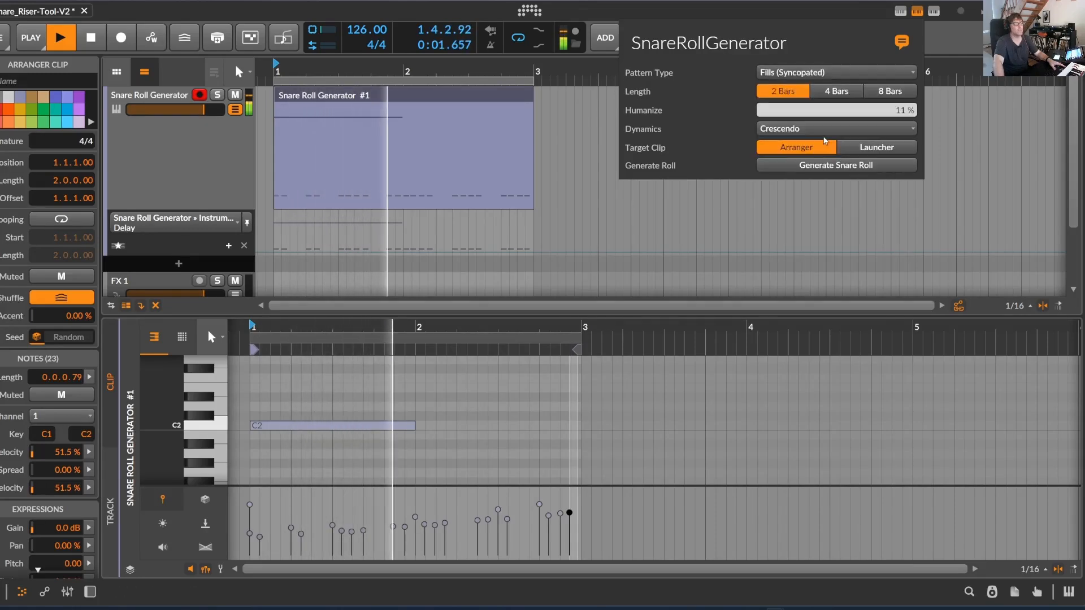
{"action": "left_click", "coordinate": [851, 166]}
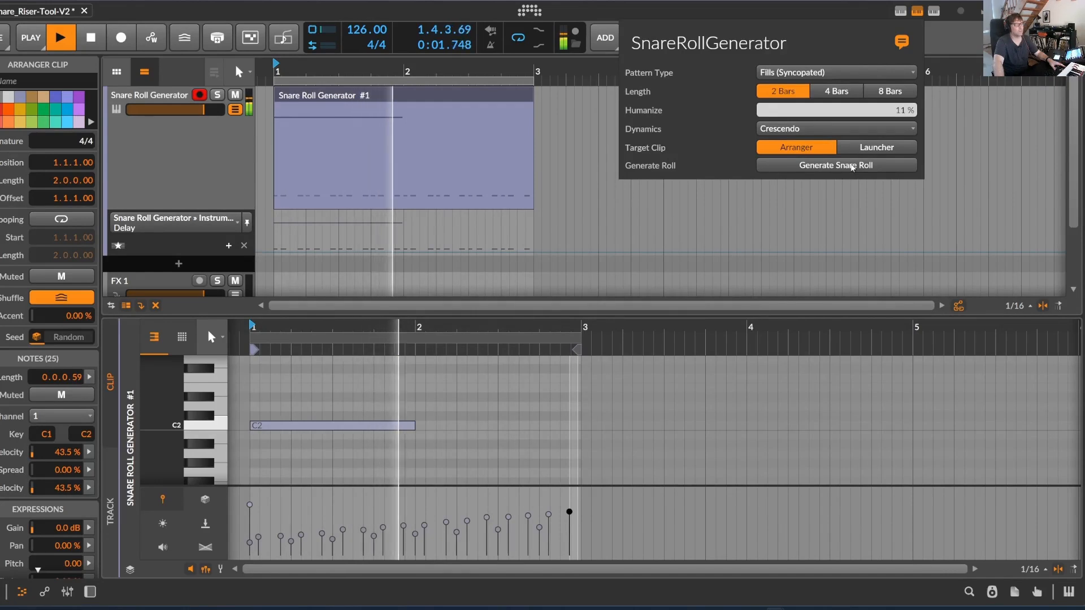
- Set the project tempo to 139 BPM during playback
{"action": "left_click", "coordinate": [833, 74]}
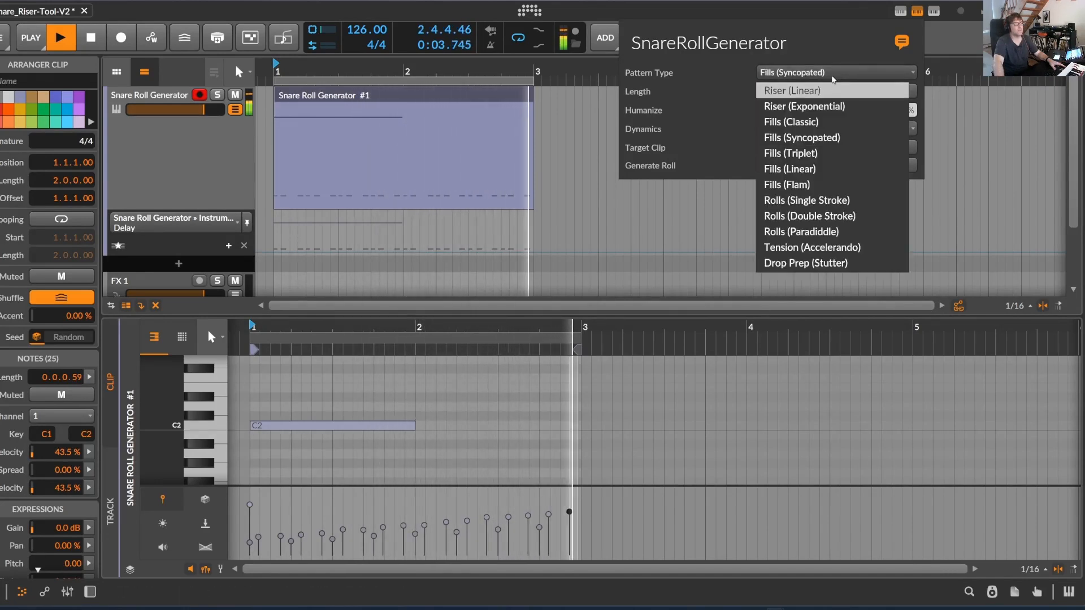
{"action": "left_click", "coordinate": [364, 32]}
{"action": "left_click_drag", "start_coordinate": [365, 31], "coordinate": [371, 15]}
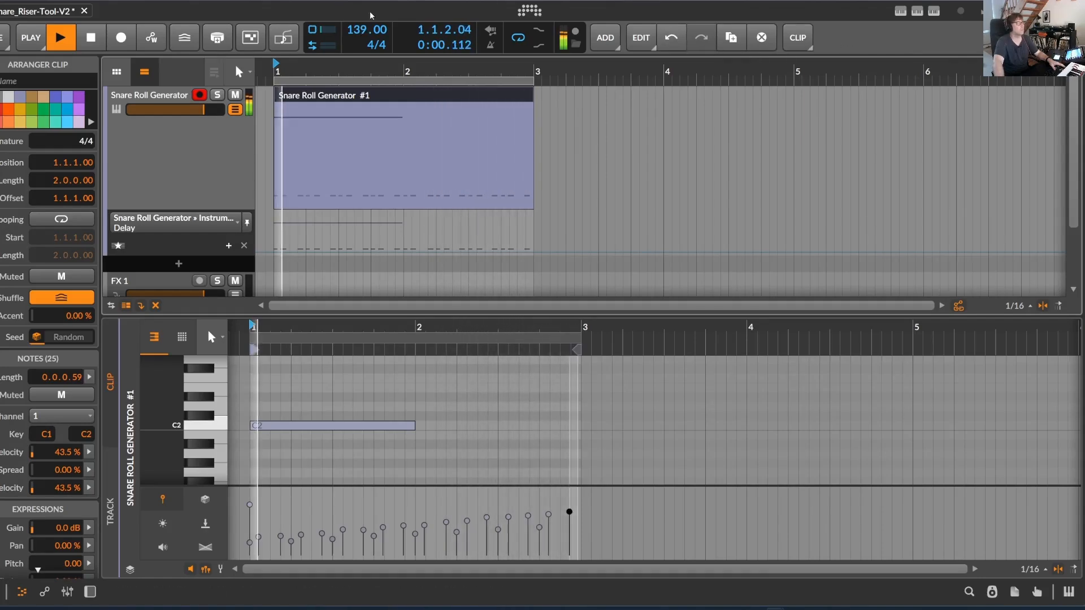
- Generate a 2-bar Fills (Triplet) roll with 11 % humanize and Crescendo dynamics into the arranger clip
{"action": "left_click", "coordinate": [873, 9]}
{"action": "left_click", "coordinate": [814, 130]}
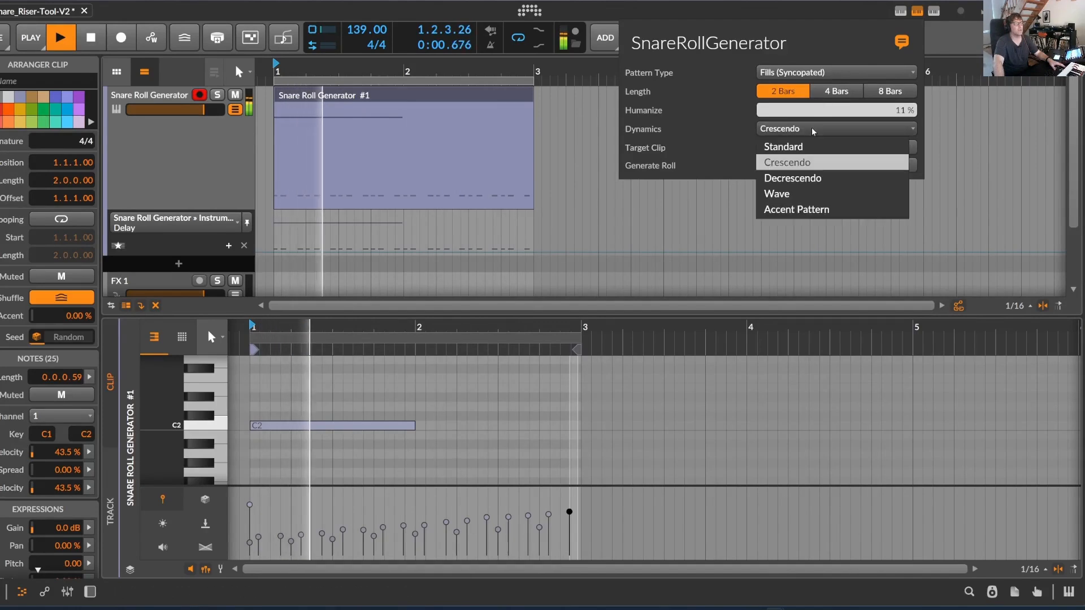
{"action": "left_click", "coordinate": [830, 72]}
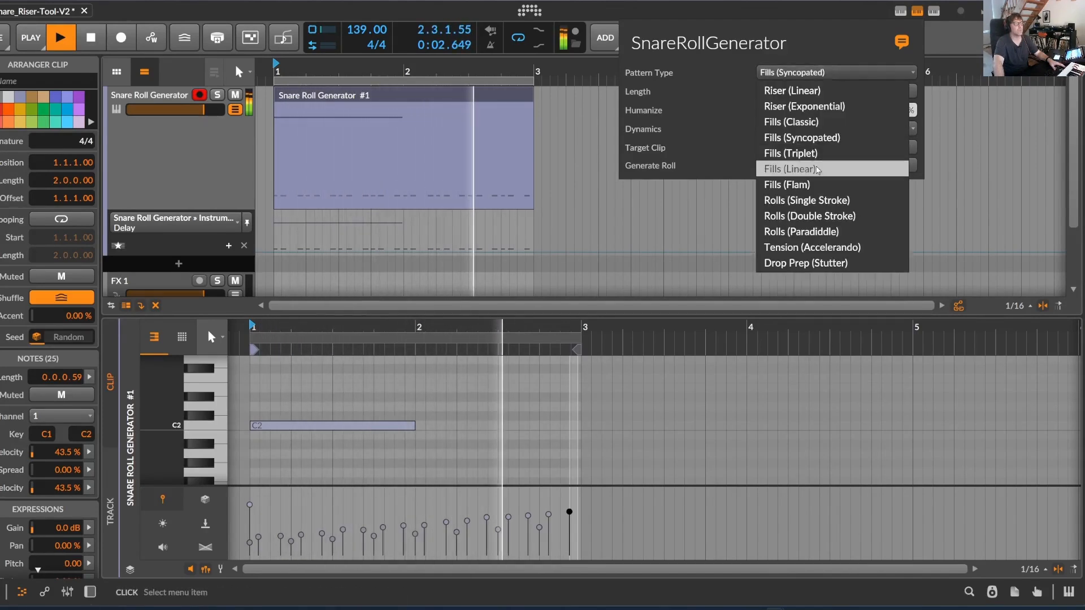
{"action": "left_click", "coordinate": [817, 153]}
{"action": "left_click", "coordinate": [837, 169]}
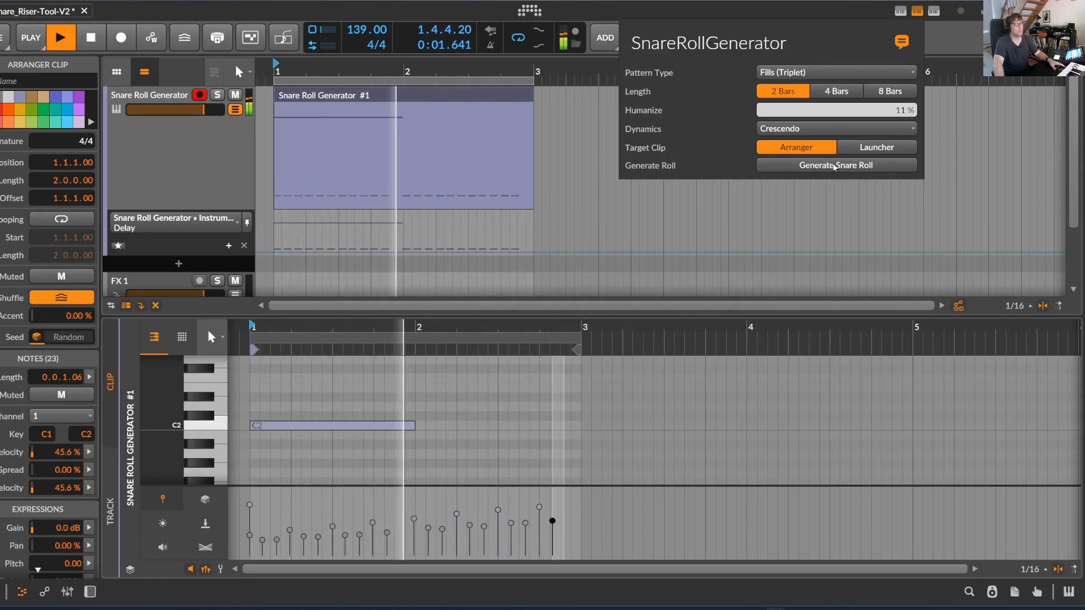
- Replace the clip with a generated 2-bar Fills (Flam) roll using Crescendo dynamics
{"action": "left_click", "coordinate": [826, 72]}
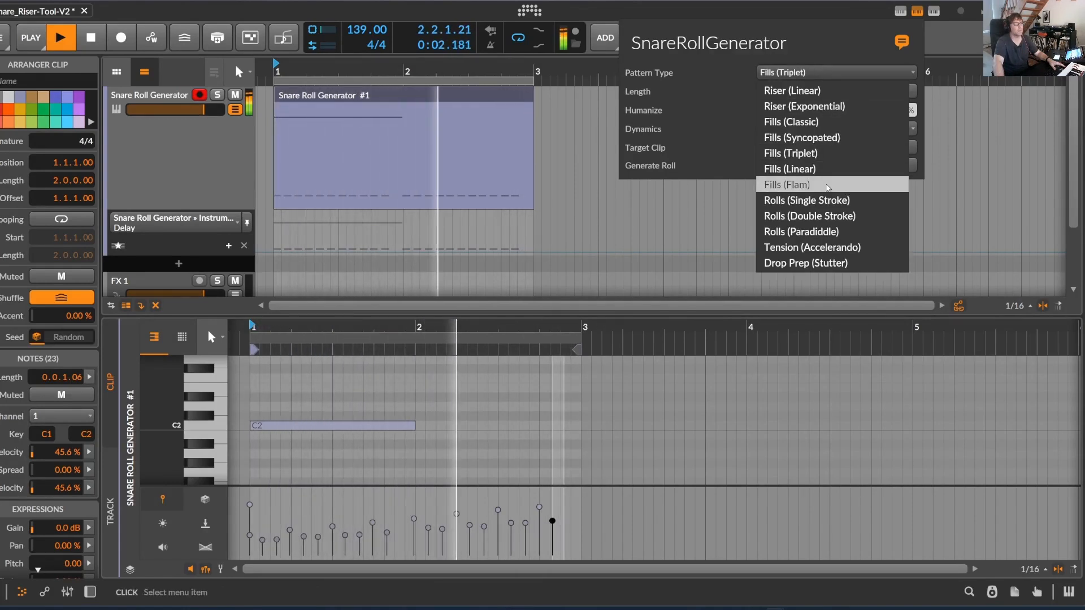
{"action": "left_click", "coordinate": [823, 184]}
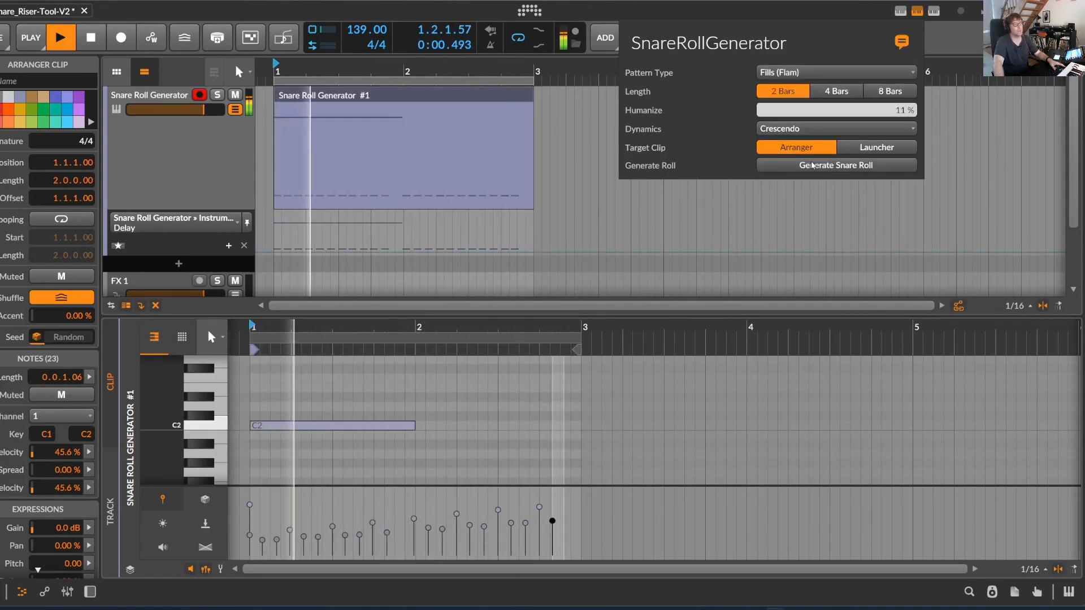
{"action": "left_click", "coordinate": [812, 166]}
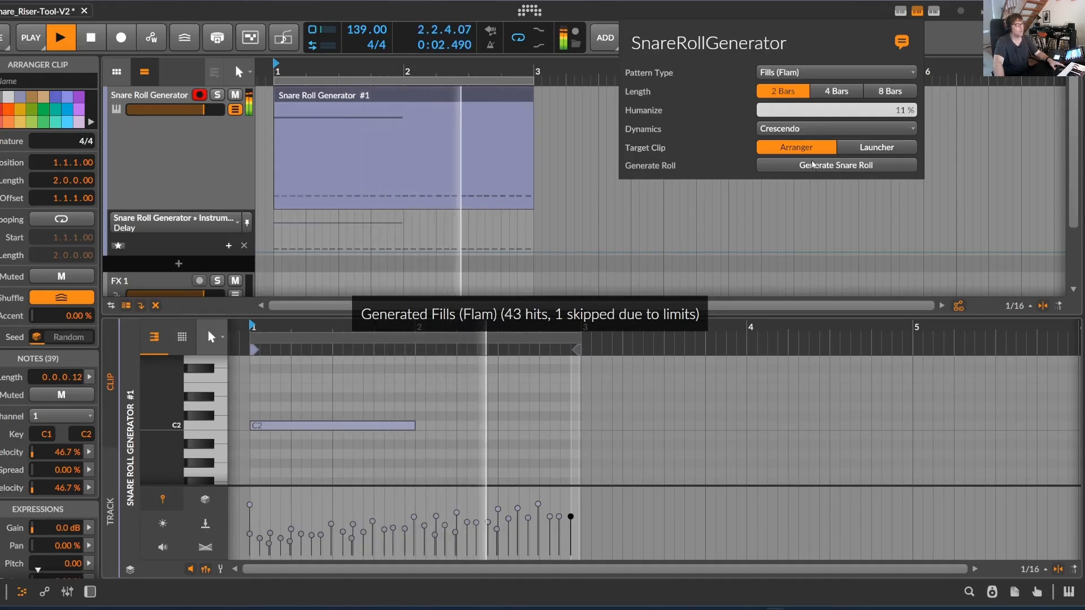
- Replace the clip with a generated 2-bar Rolls (Single Stroke) roll using Crescendo dynamics and set the project tempo to 72 BPM
{"action": "left_click", "coordinate": [807, 72]}
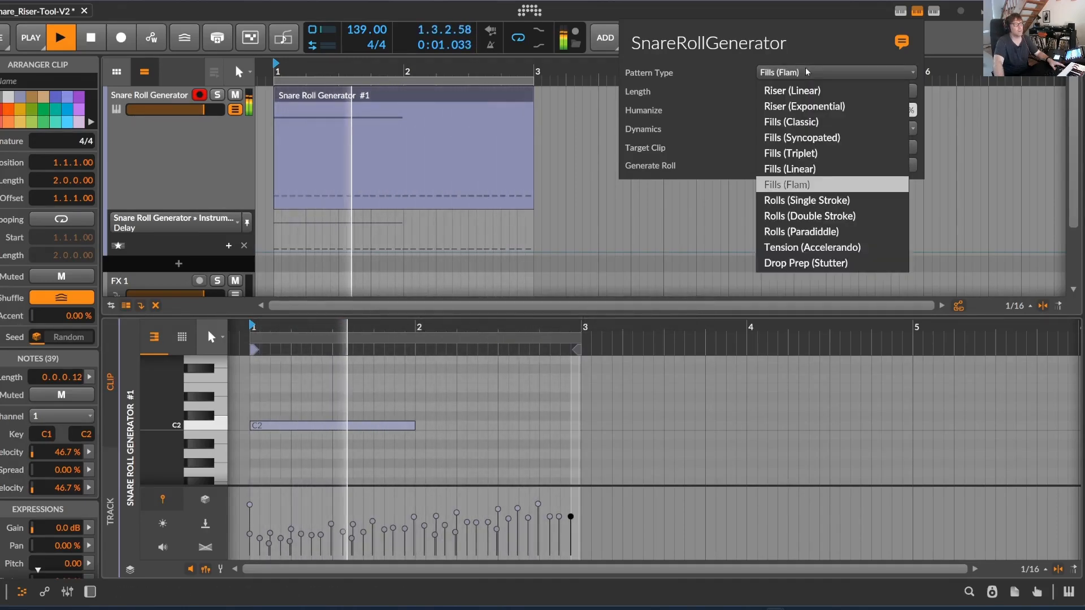
{"action": "left_click", "coordinate": [808, 200]}
{"action": "left_click", "coordinate": [816, 165]}
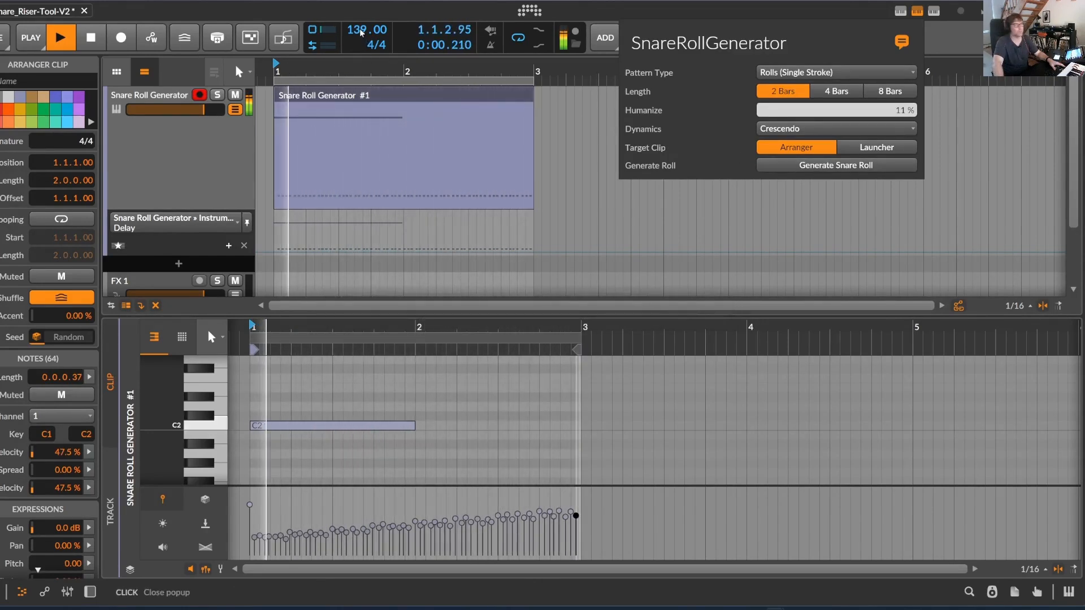
{"action": "left_click_drag", "start_coordinate": [361, 32], "coordinate": [362, 79]}
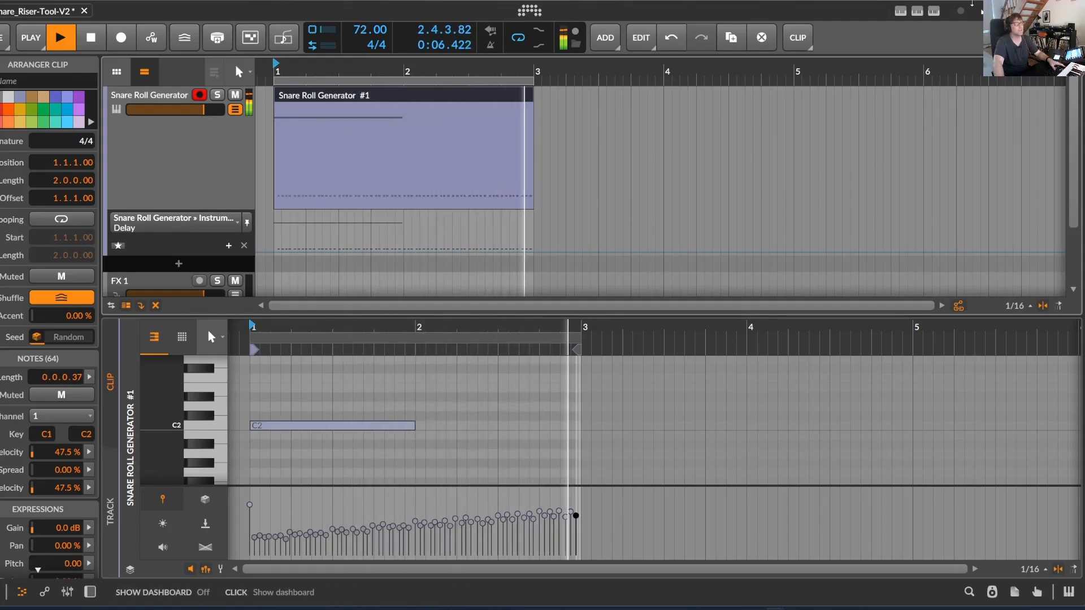
- Replace the clip with a generated 2-bar Rolls (Double Stroke) roll using Crescendo dynamics in the arranger
{"action": "left_click", "coordinate": [917, 11]}
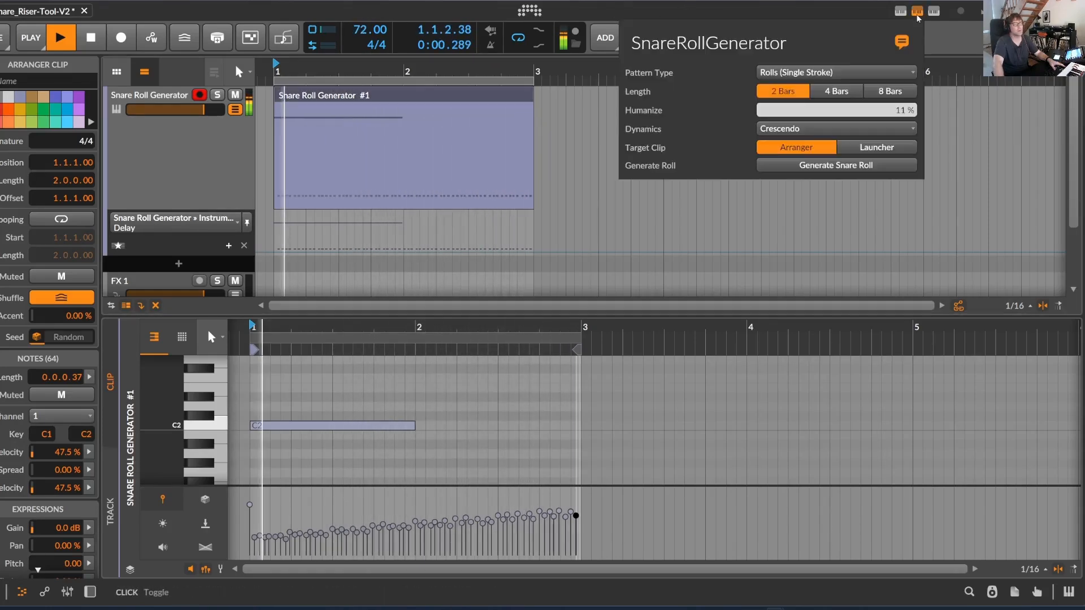
{"action": "left_click", "coordinate": [823, 75]}
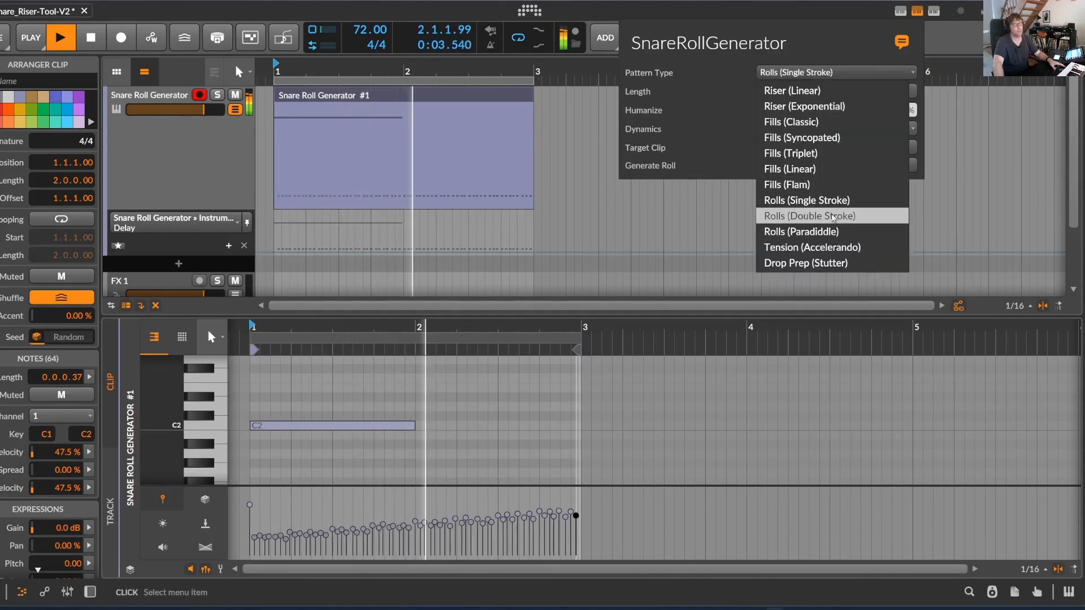
{"action": "left_click", "coordinate": [833, 216]}
{"action": "left_click", "coordinate": [826, 167]}
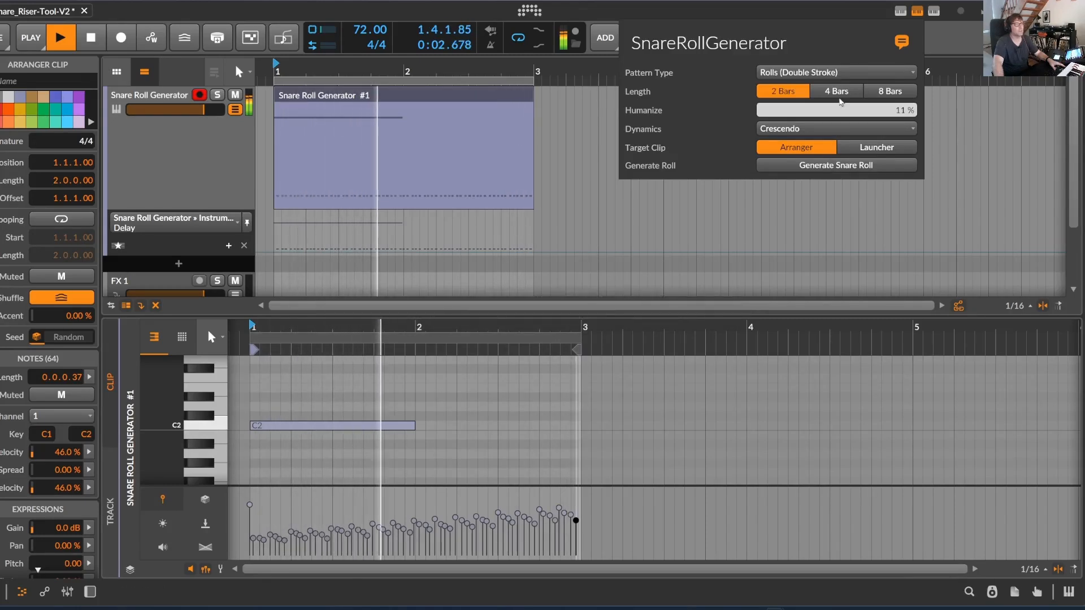
- Generate a 2-bar Rolls (Paradiddle) roll with Crescendo dynamics into the arranger clip and set the project tempo to 108 BPM
{"action": "left_click", "coordinate": [836, 72]}
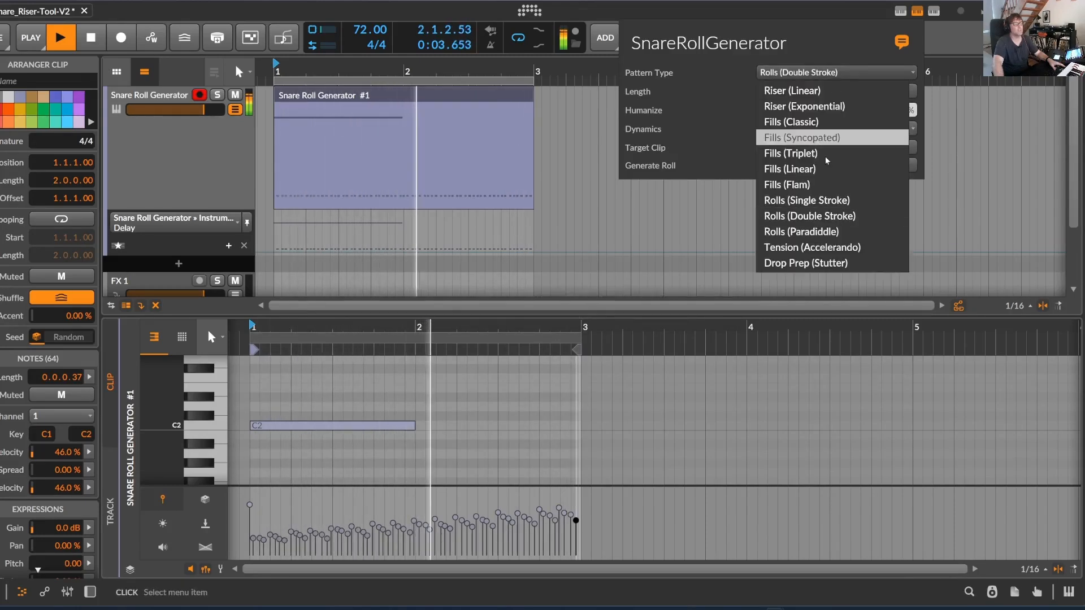
{"action": "left_click", "coordinate": [838, 231]}
{"action": "left_click", "coordinate": [838, 168]}
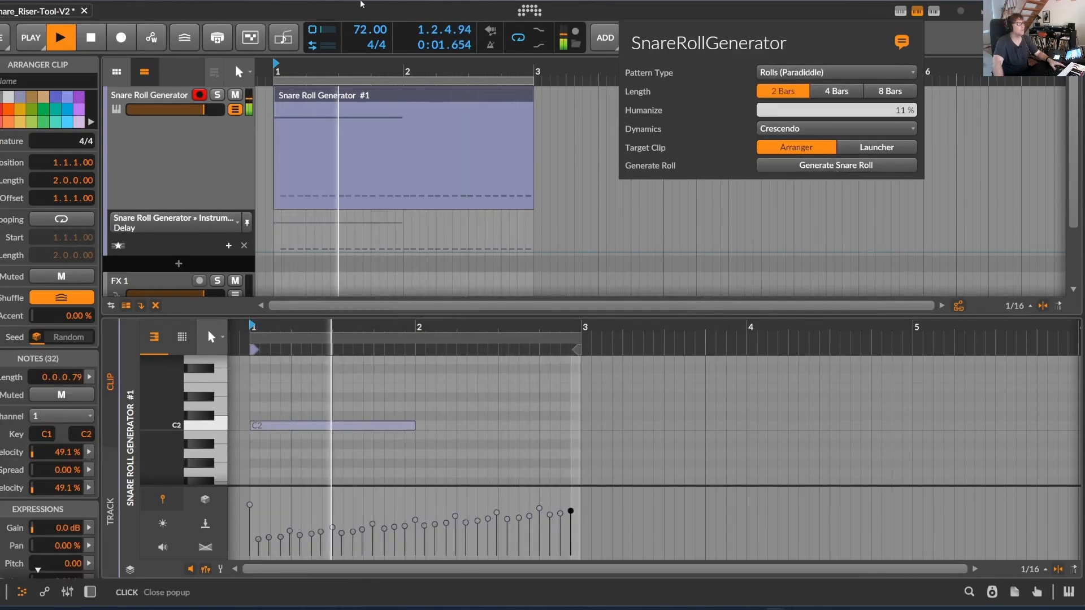
{"action": "left_click", "coordinate": [358, 30]}
{"action": "left_click_drag", "start_coordinate": [358, 30], "coordinate": [358, 17]}
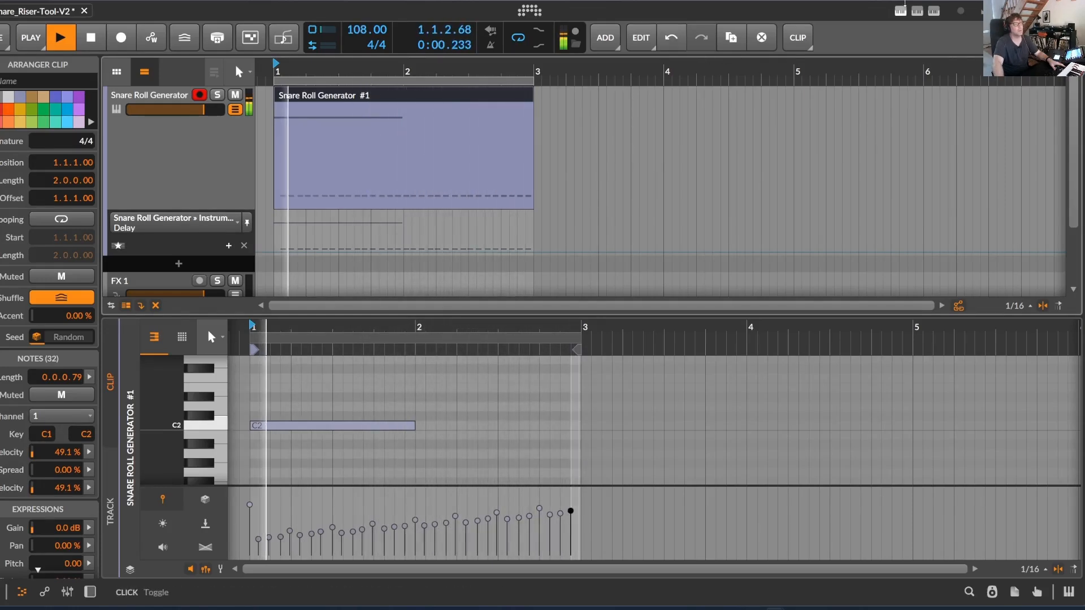
- Generate a 2-bar Tension (Accelerando) roll with Crescendo dynamics and inspect its notes up close in the clip's note editor
{"action": "left_click", "coordinate": [917, 10]}
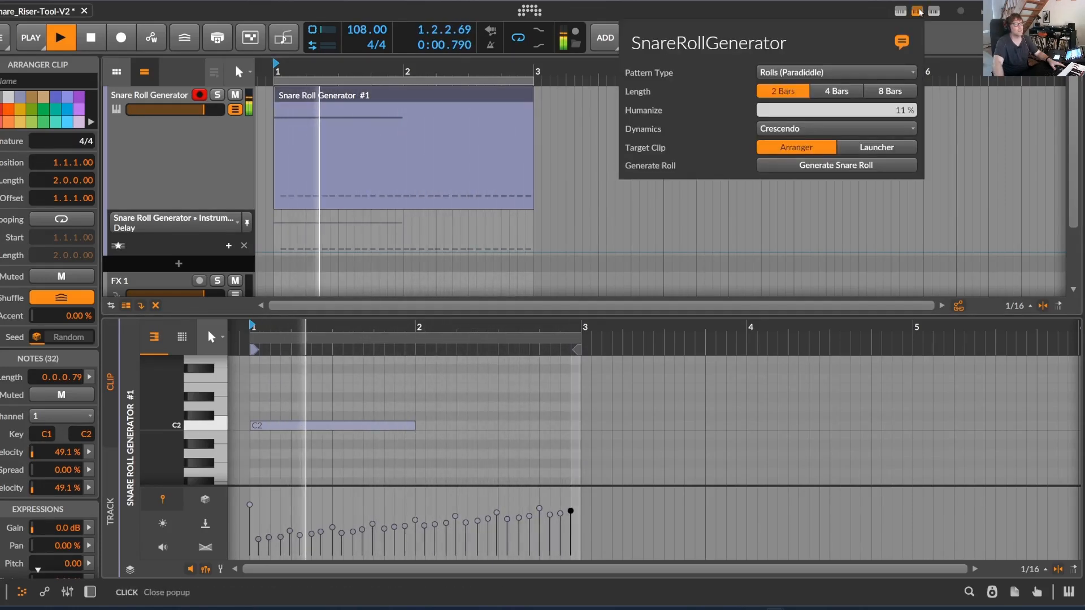
{"action": "left_click", "coordinate": [811, 74]}
{"action": "left_click", "coordinate": [812, 248]}
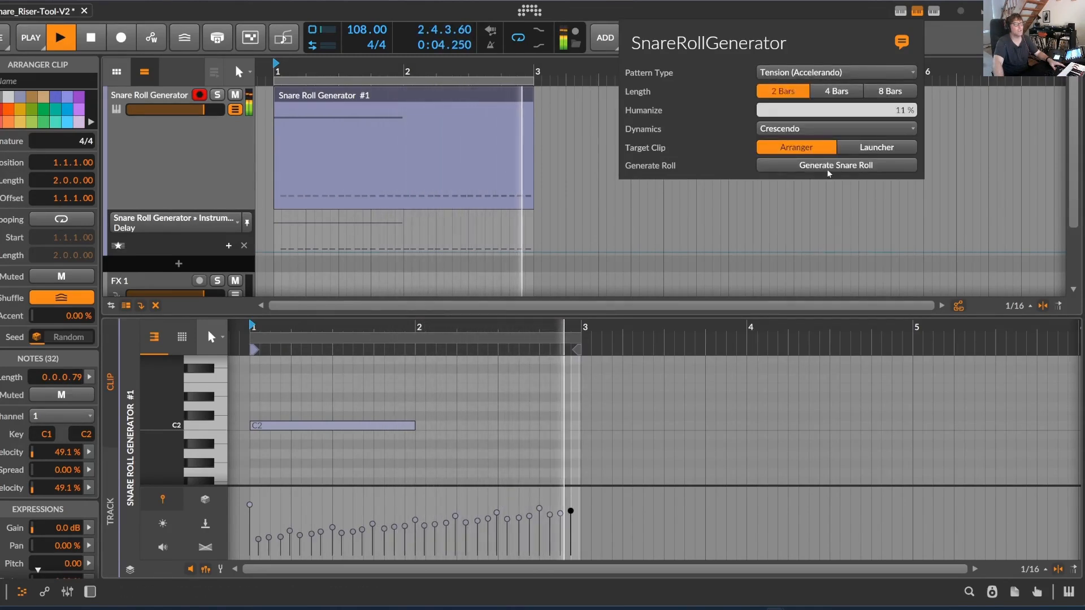
{"action": "left_click", "coordinate": [832, 166]}
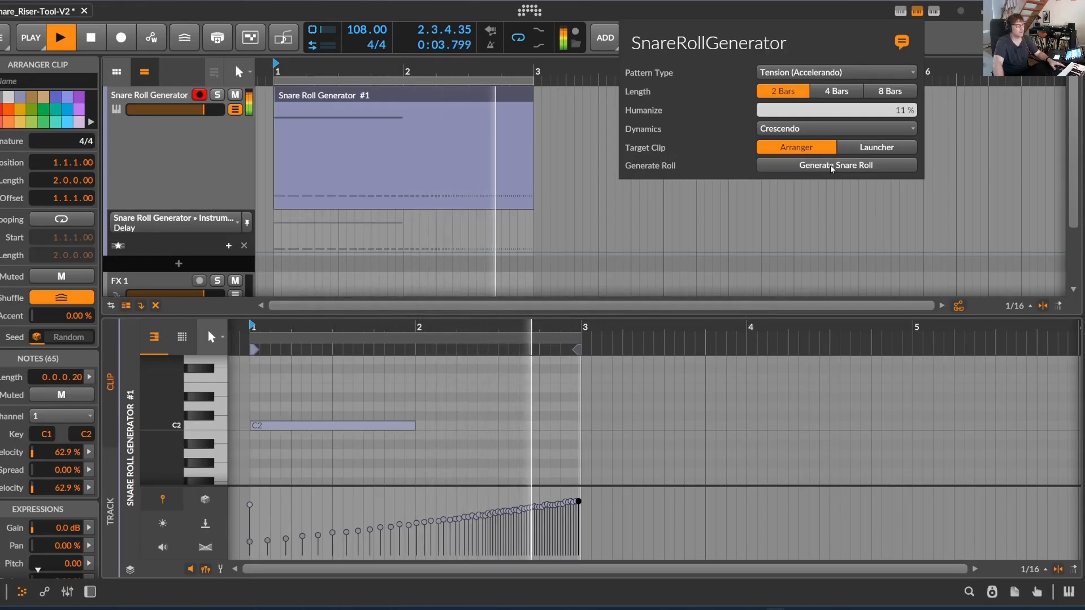
{"action": "double_click", "coordinate": [392, 96]}
{"action": "left_click_drag", "start_coordinate": [721, 330], "coordinate": [398, 310]}
- Replace the arranger clip with a generated 2-bar Drop Prep (Stutter) roll using 11 % humanize and Crescendo dynamics
{"action": "left_click", "coordinate": [917, 11]}
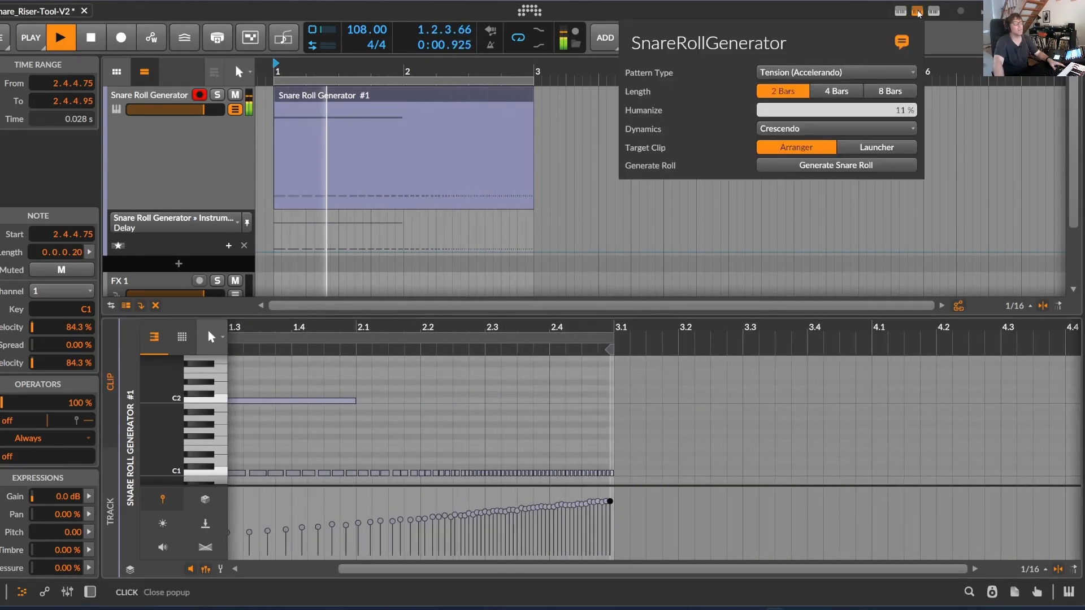
{"action": "left_click", "coordinate": [836, 72]}
{"action": "left_click", "coordinate": [814, 262]}
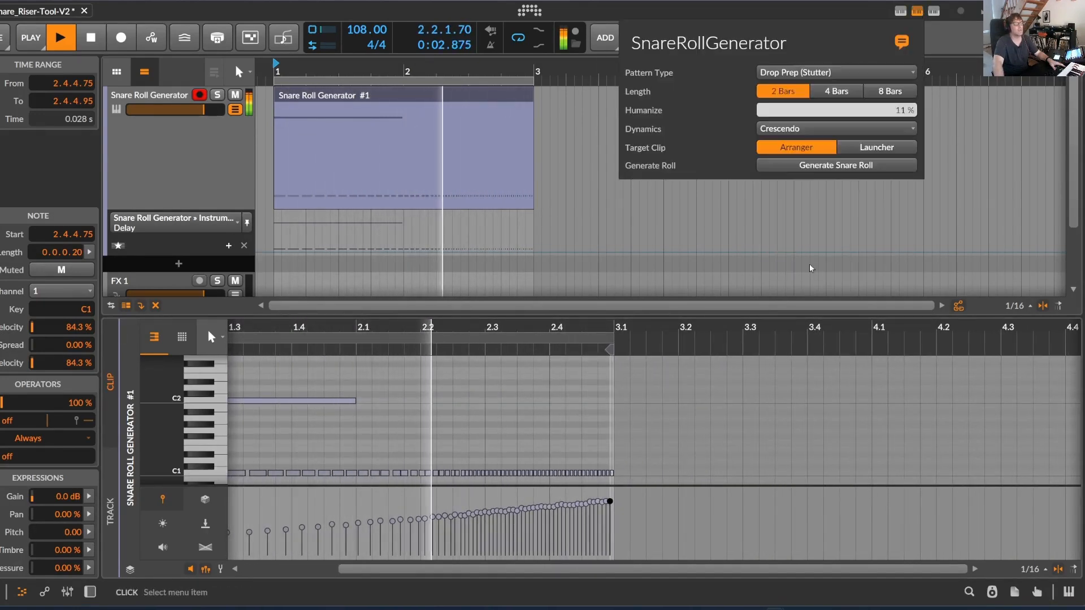
{"action": "left_click", "coordinate": [836, 165]}
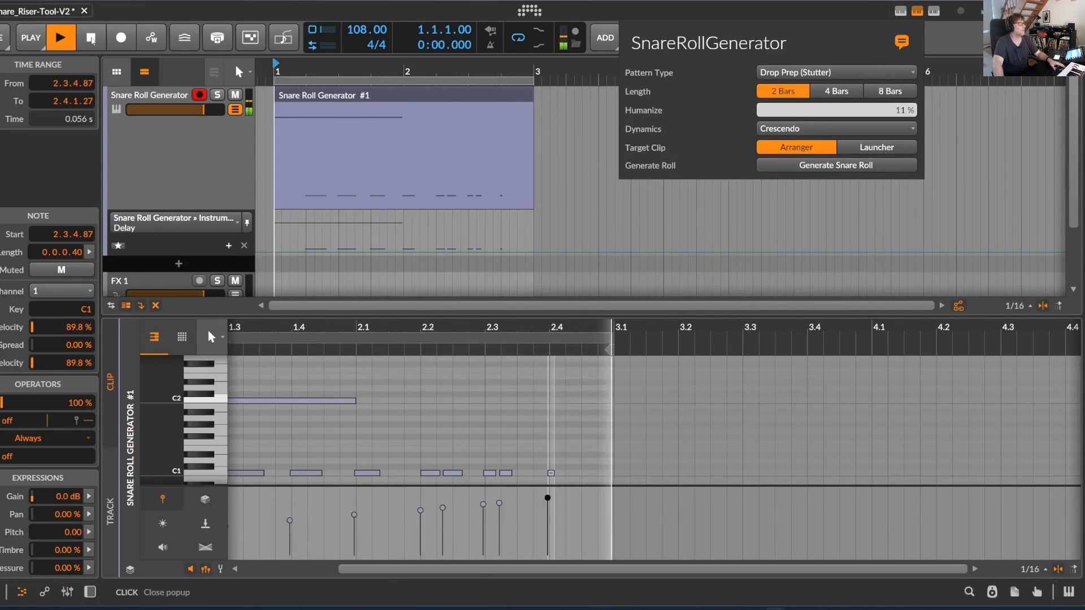
- Stop playback and show the Snare Roll Generator track's device chain with the 2 Bar Snare controls instead of the note editor
{"action": "left_click", "coordinate": [81, 12]}
{"action": "left_click", "coordinate": [91, 38]}
{"action": "left_click_drag", "start_coordinate": [567, 71], "coordinate": [567, 43]}
{"action": "left_click_drag", "start_coordinate": [355, 330], "coordinate": [440, 330]}
{"action": "scroll", "coordinate": [165, 227], "scroll_direction": "down", "scroll_amount": 3}
{"action": "key", "text": "d"}
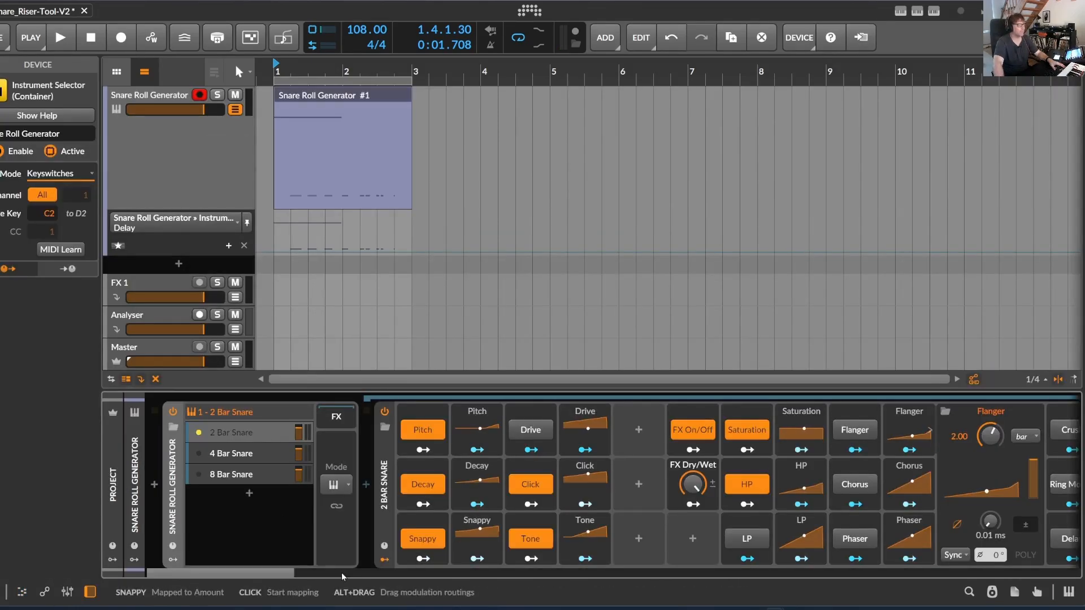
{"action": "mouse_move", "coordinate": [270, 576]}
{"action": "left_mouse_down"}
{"action": "mouse_move", "coordinate": [301, 575]}
{"action": "mouse_move", "coordinate": [268, 575]}
{"action": "left_mouse_up"}
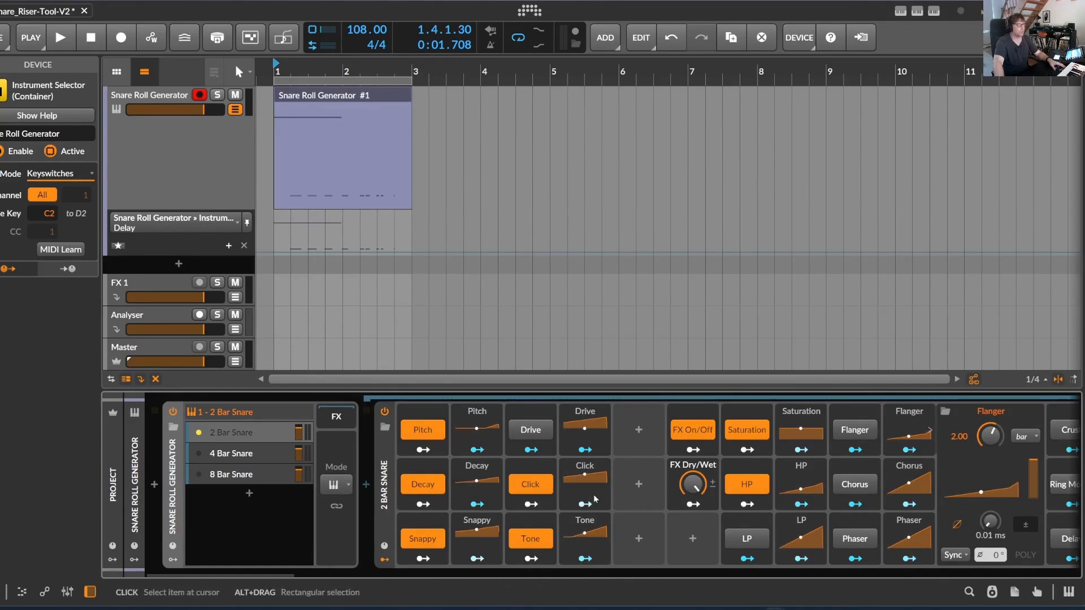
{"action": "left_click_drag", "start_coordinate": [282, 575], "coordinate": [253, 578]}
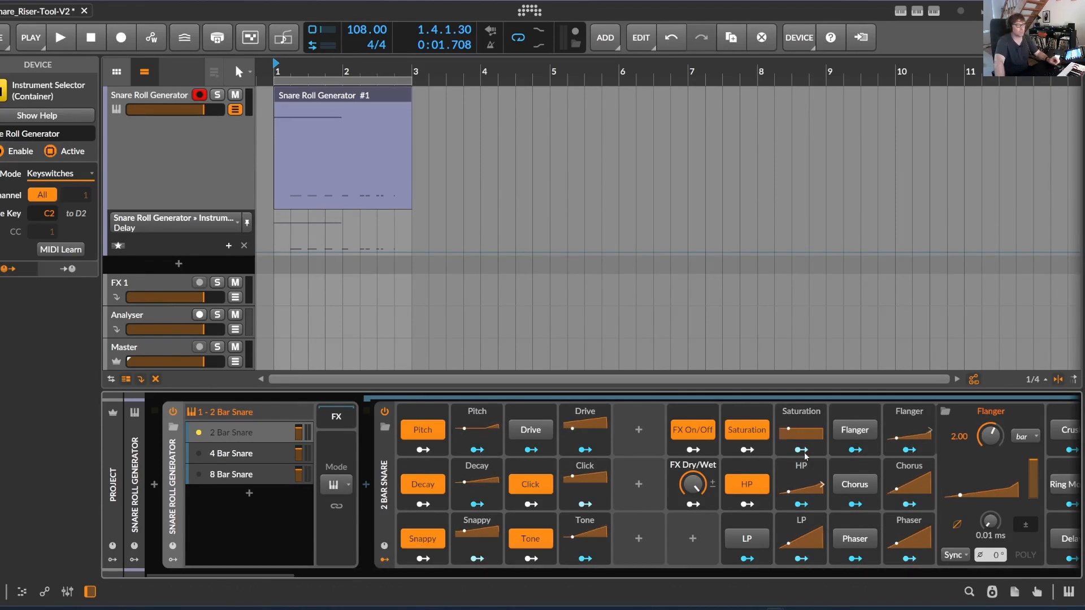
- Review the pattern types offered by the SnareRollGenerator, leaving the Drop Prep (Stutter) selection in place
{"action": "left_click", "coordinate": [919, 11]}
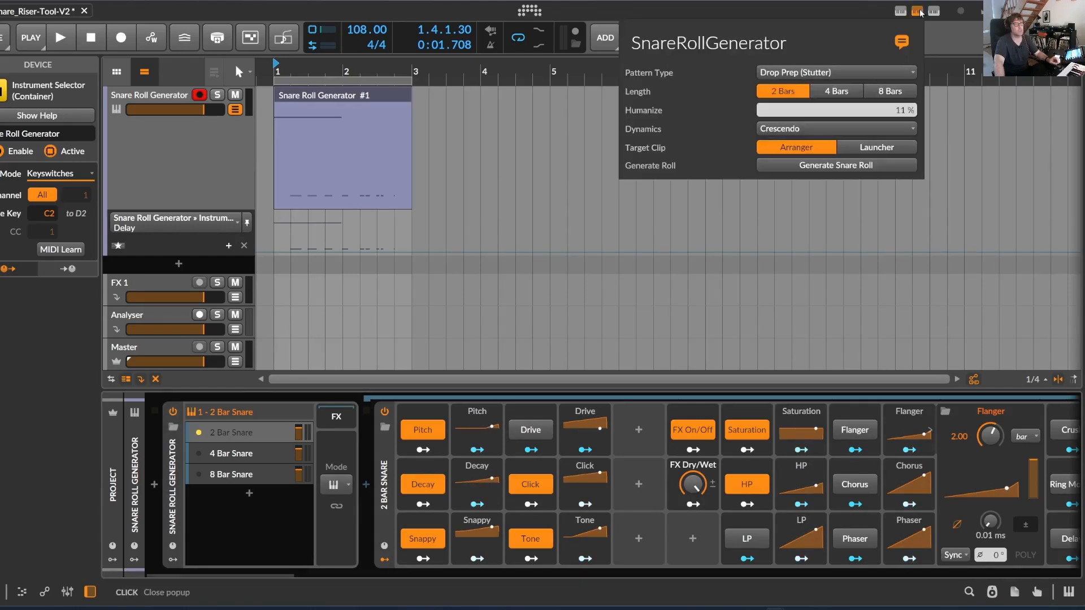
{"action": "left_click", "coordinate": [820, 74]}
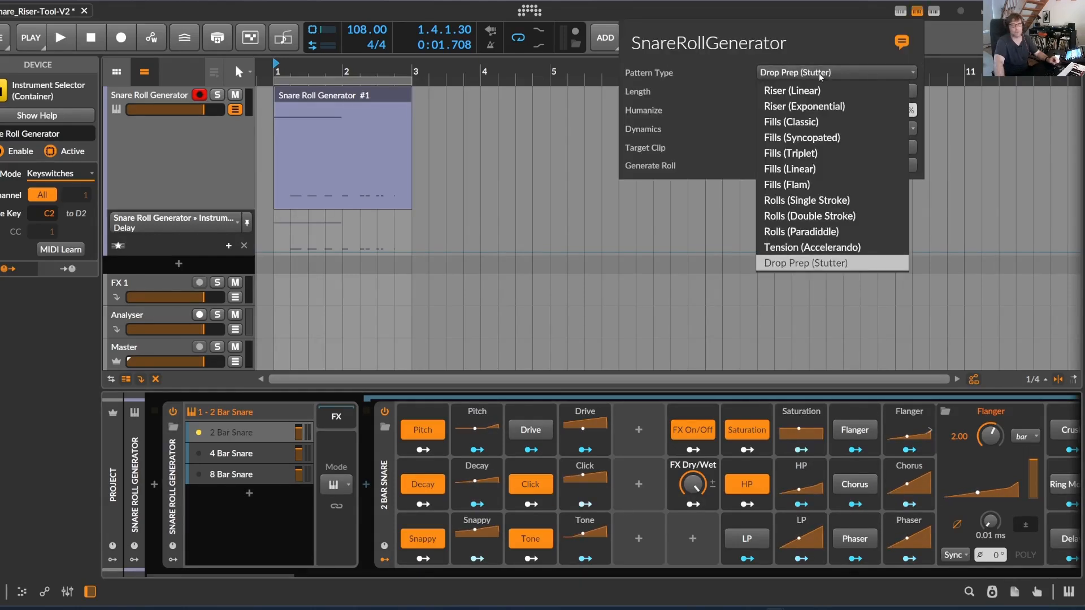
{"action": "left_click", "coordinate": [840, 48]}
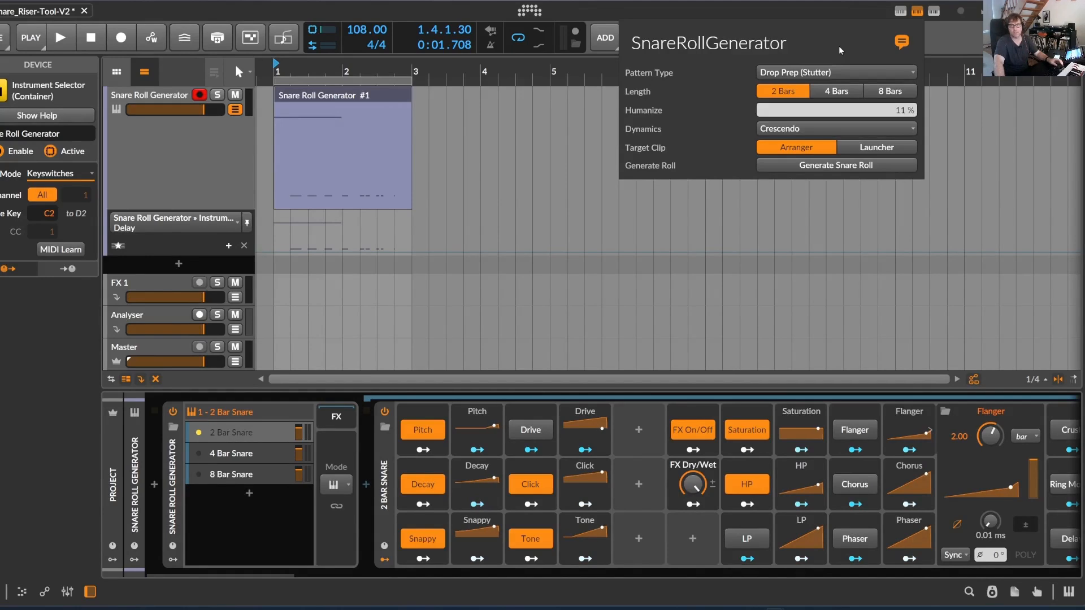